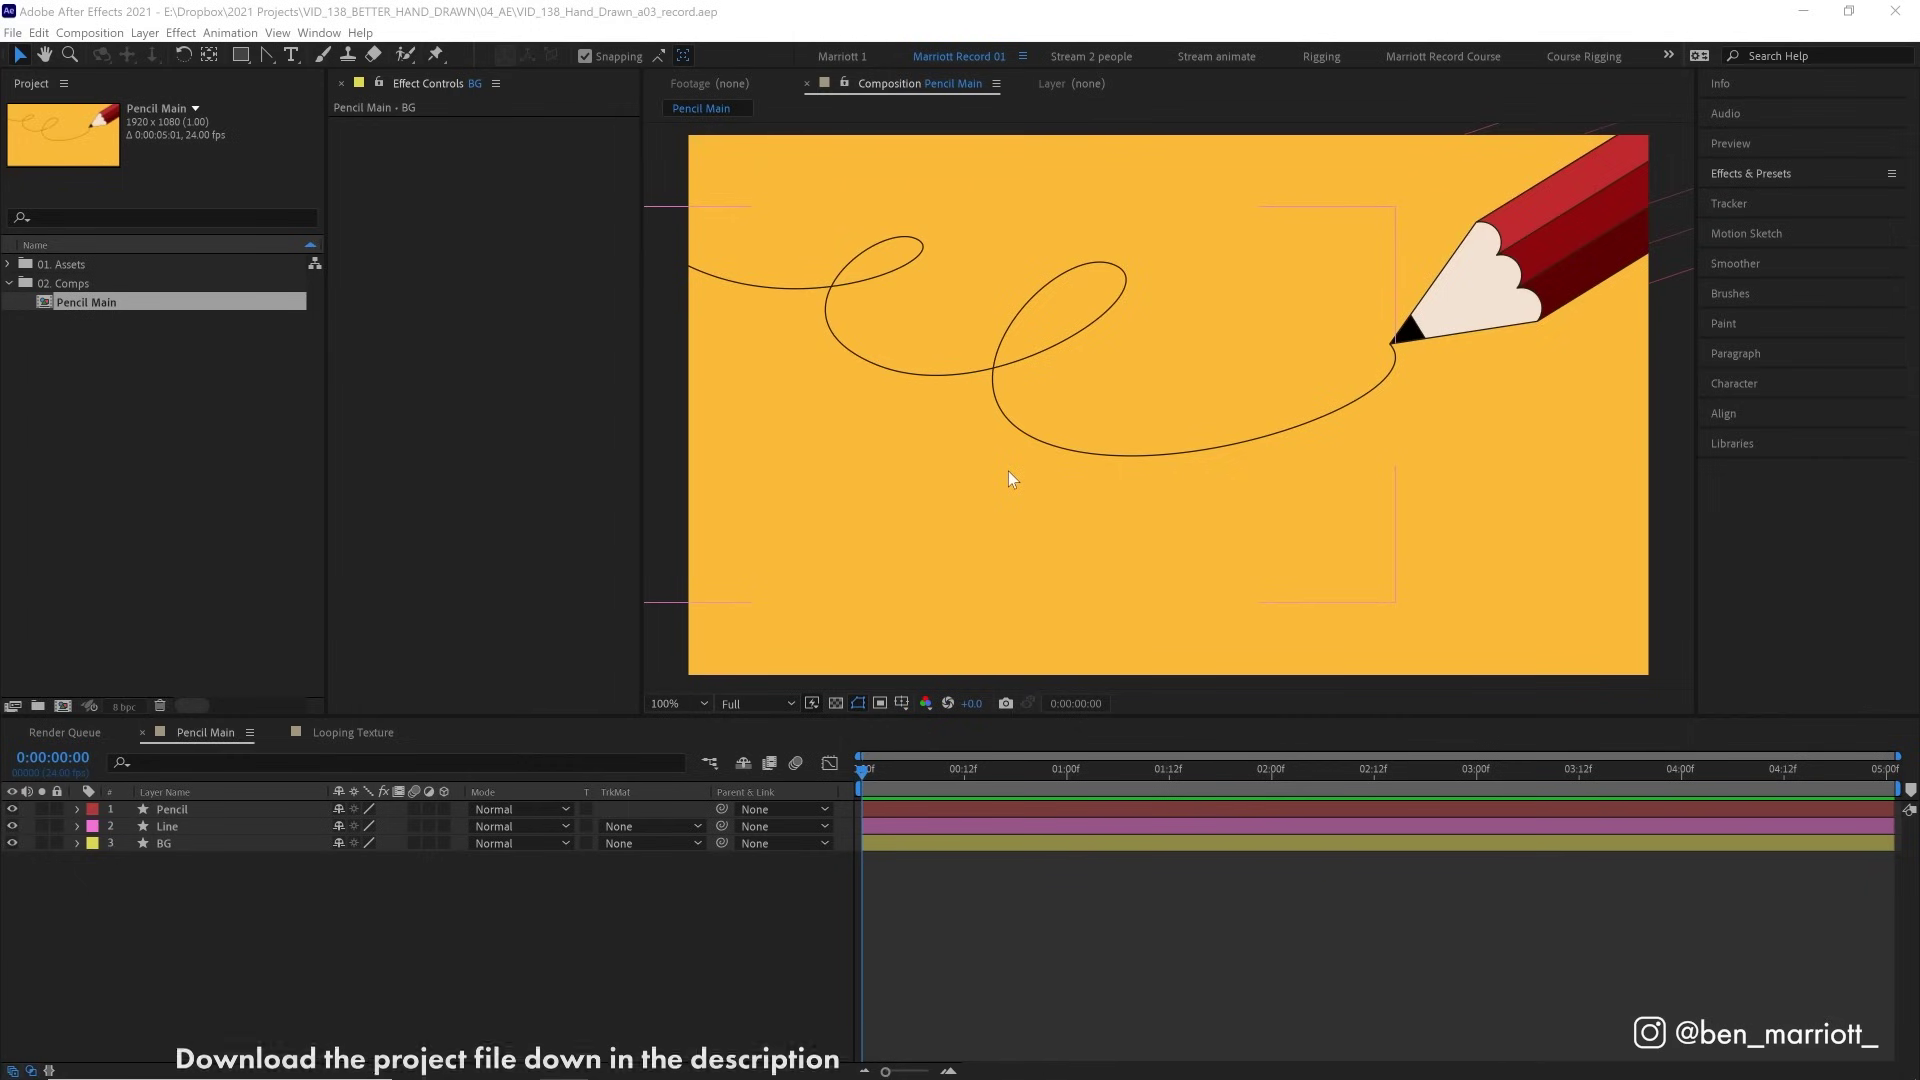
Preview the pencil animation and end the work area at 2 seconds.
key(space)
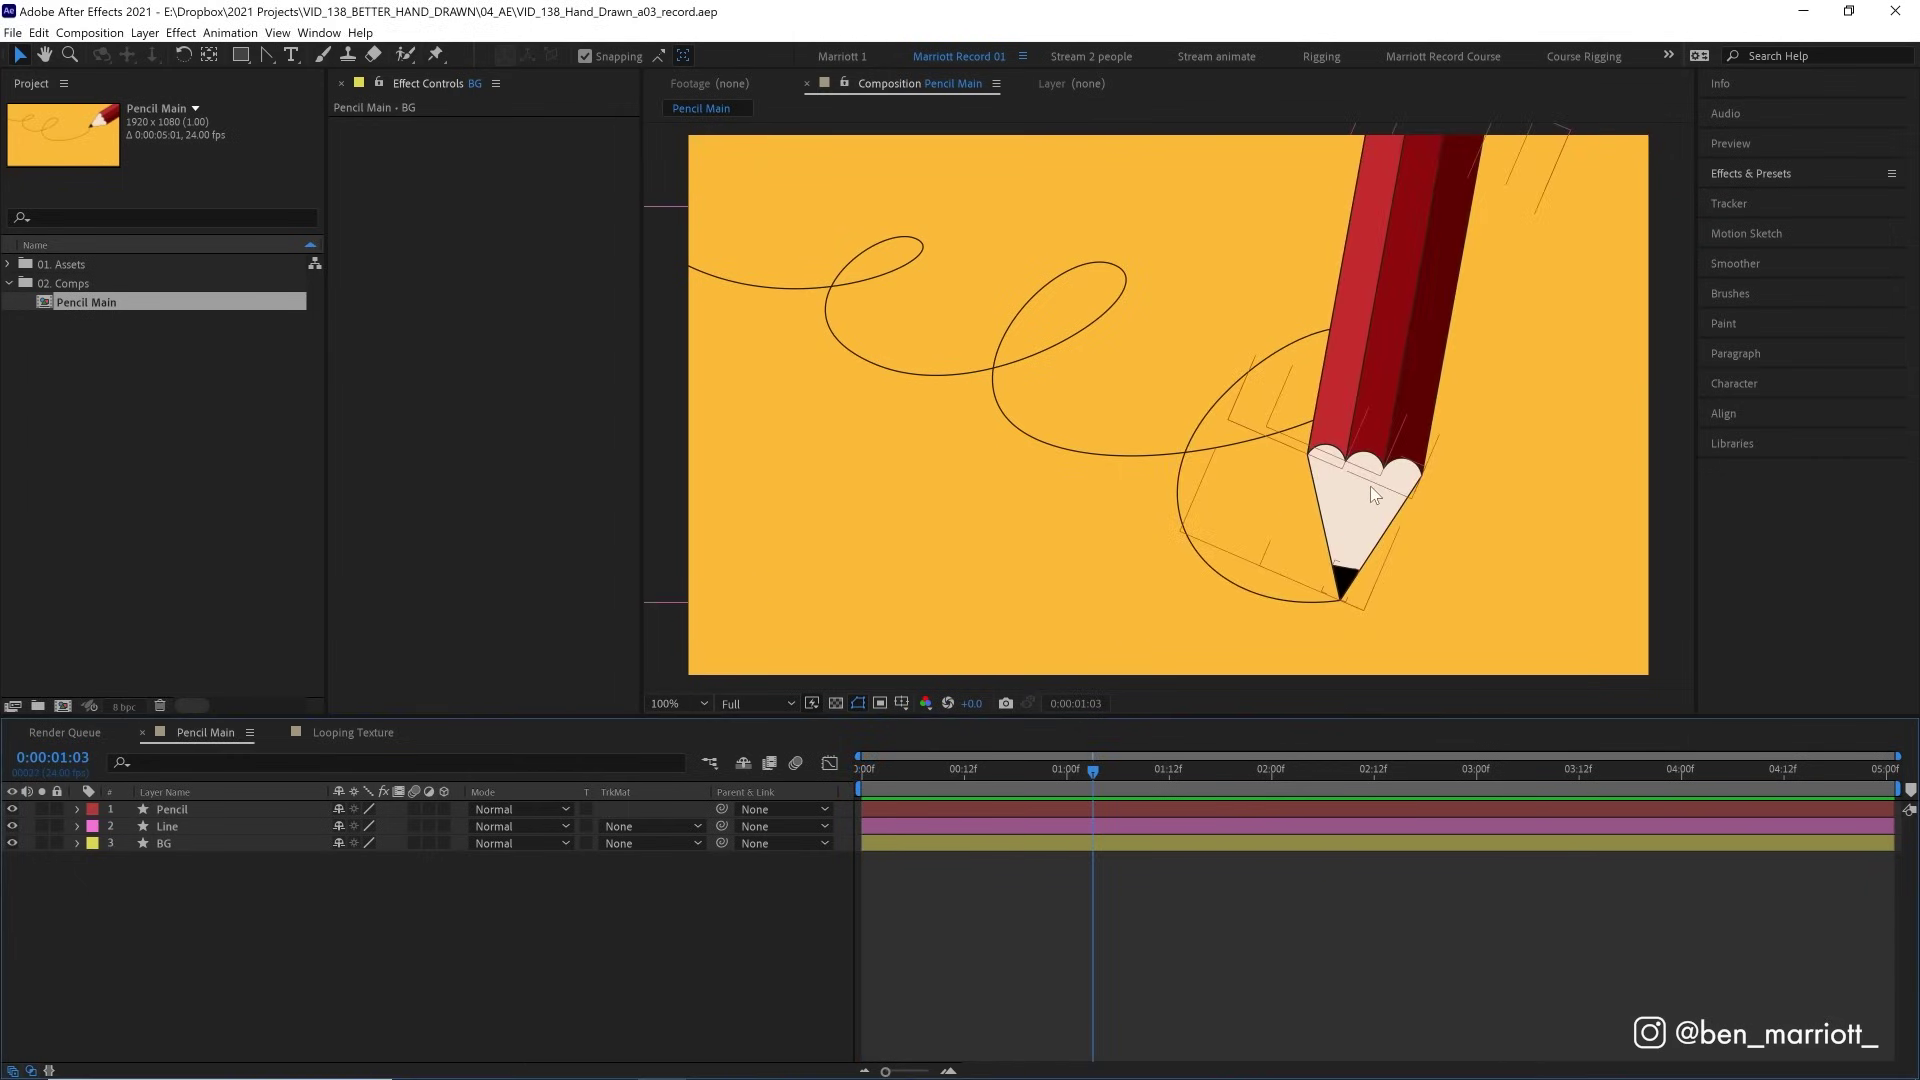
key(space)
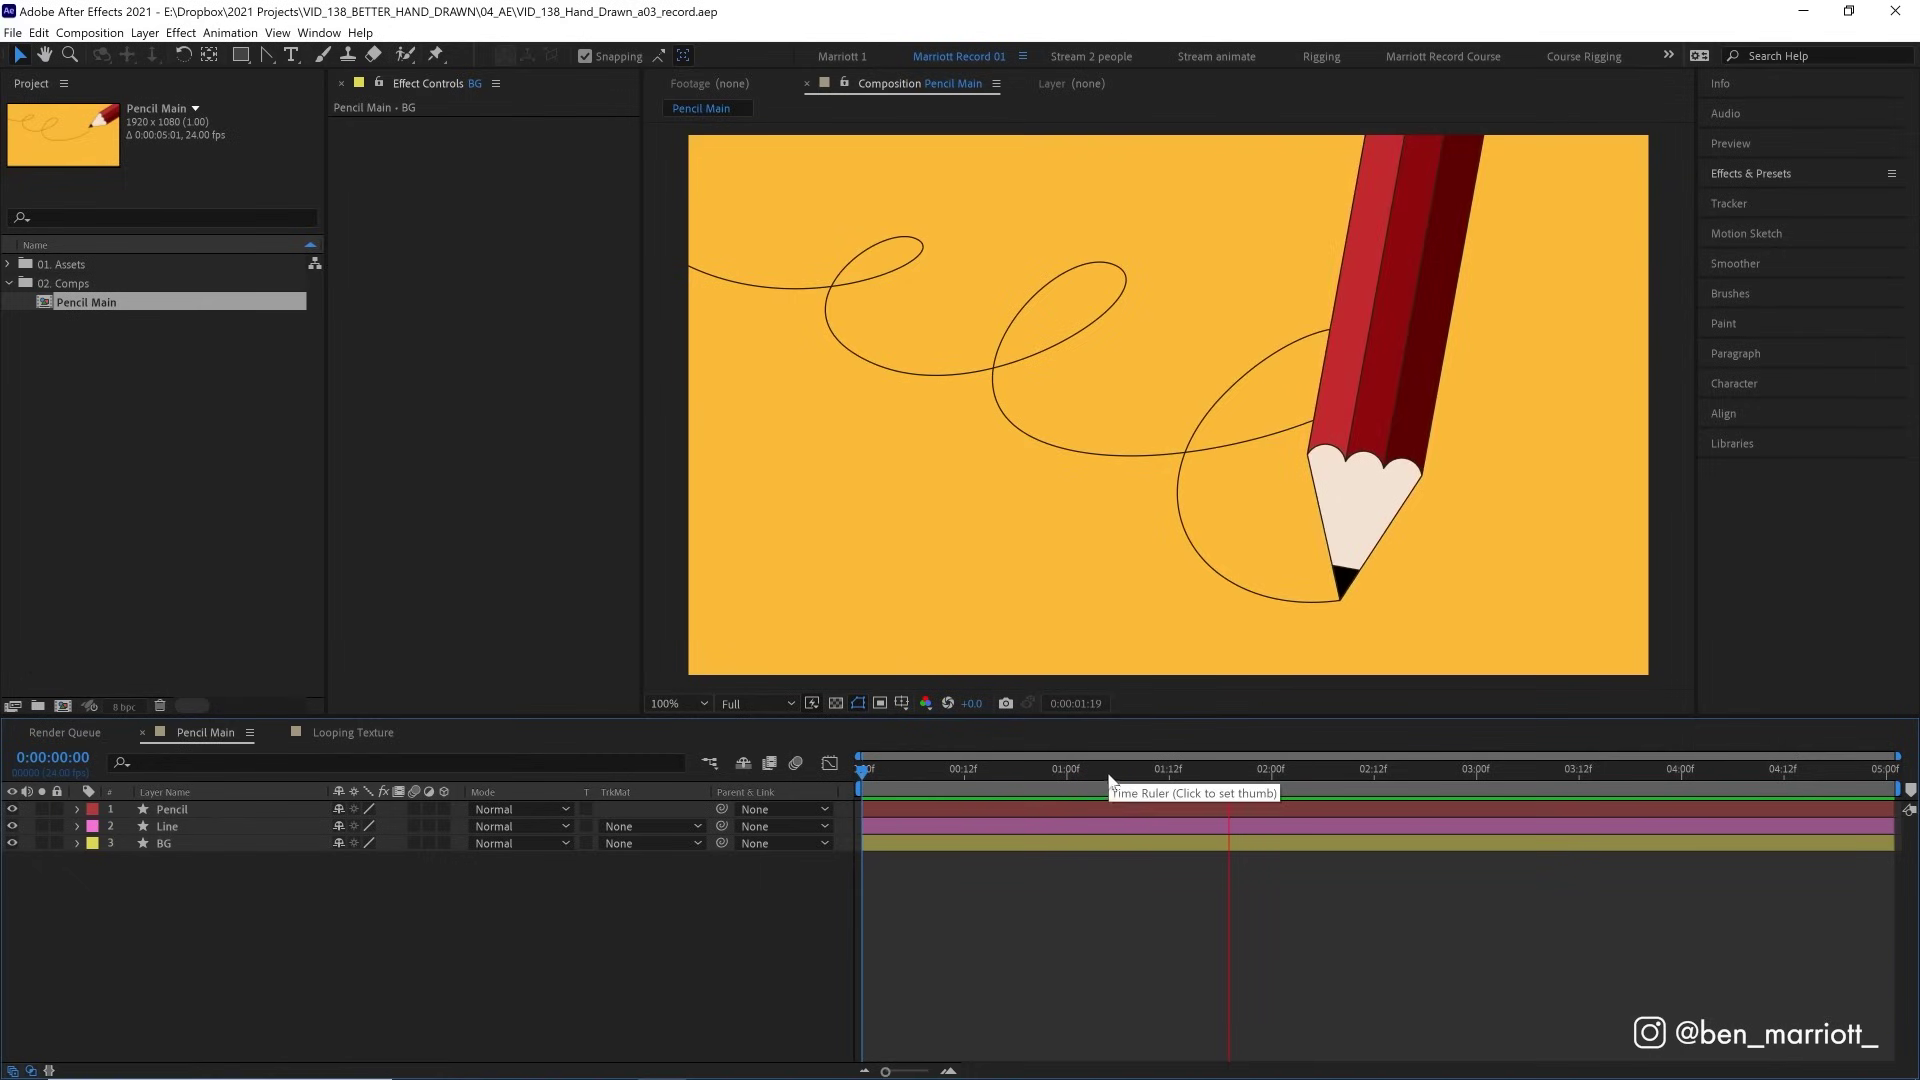
key(n)
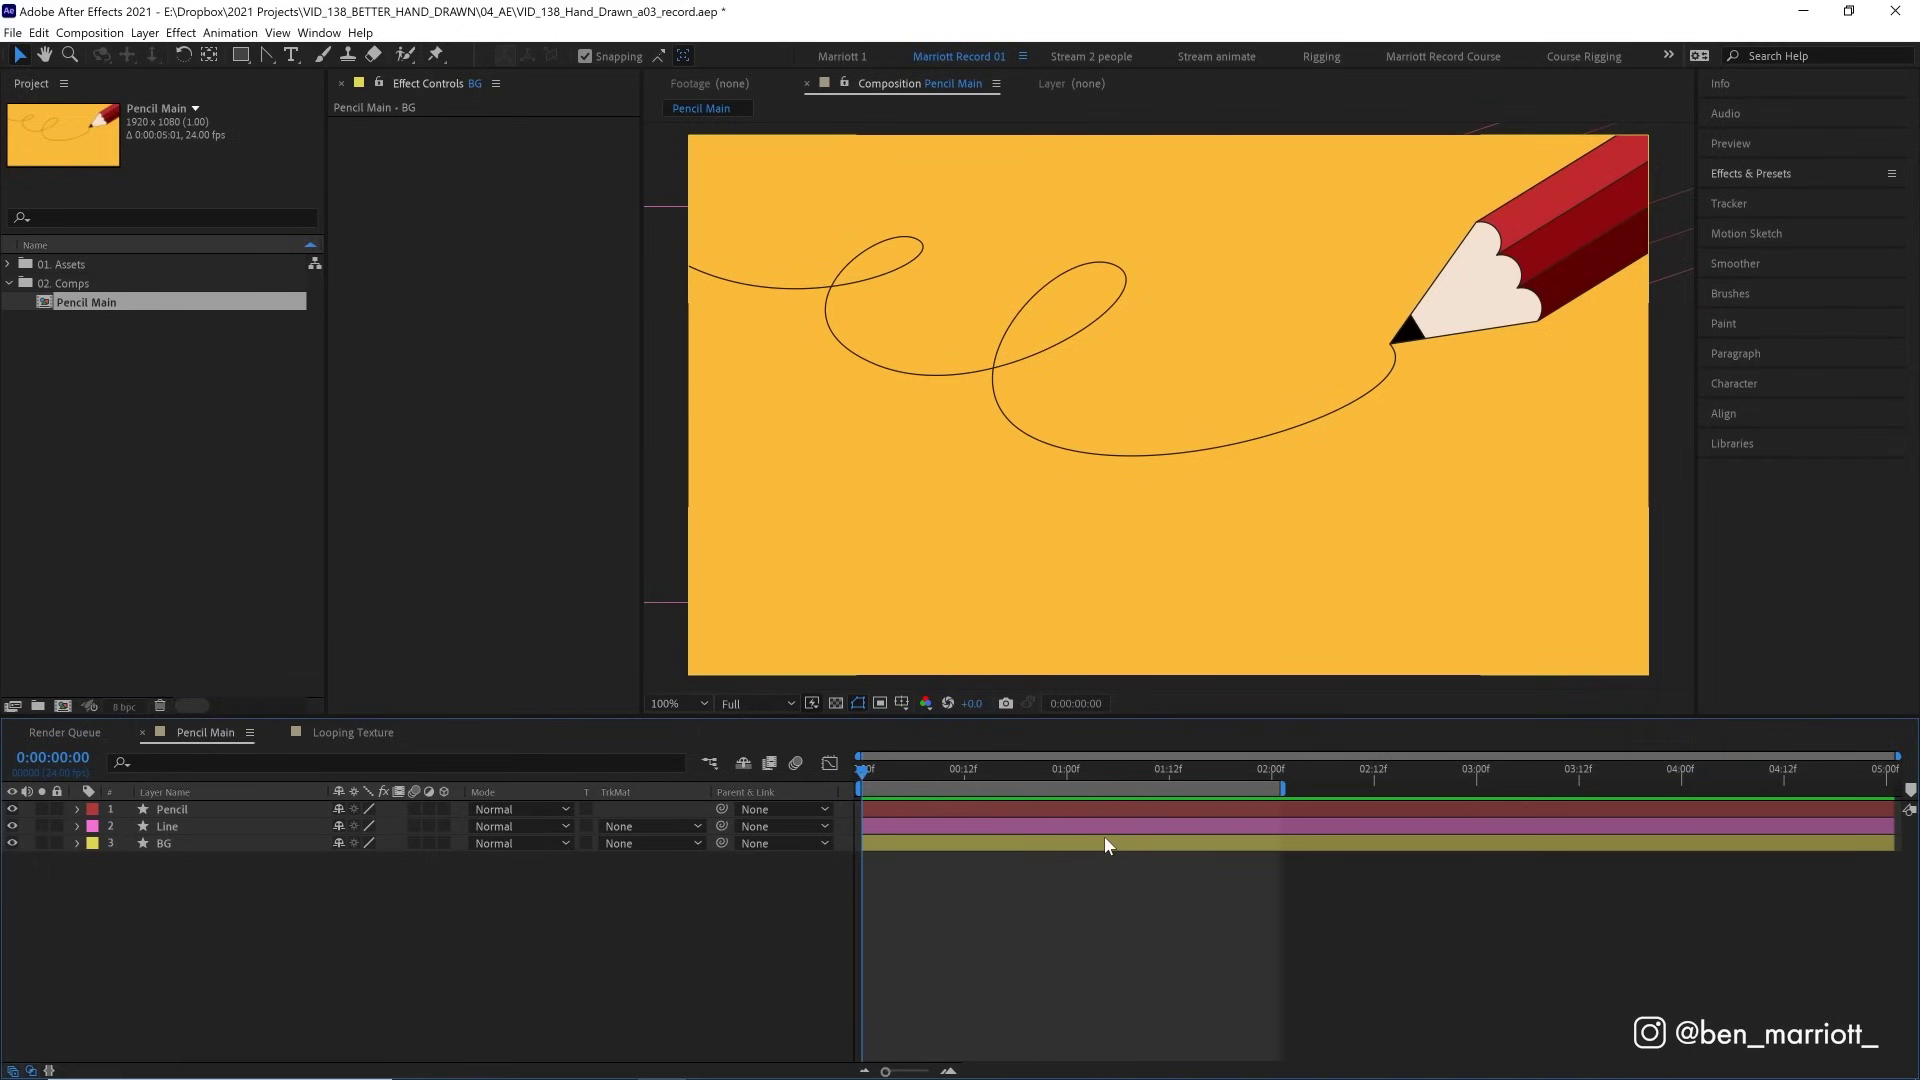
Add a new adjustment layer and name it 'Effects'.
key(ctrl)
key(ctrl+alt+y)
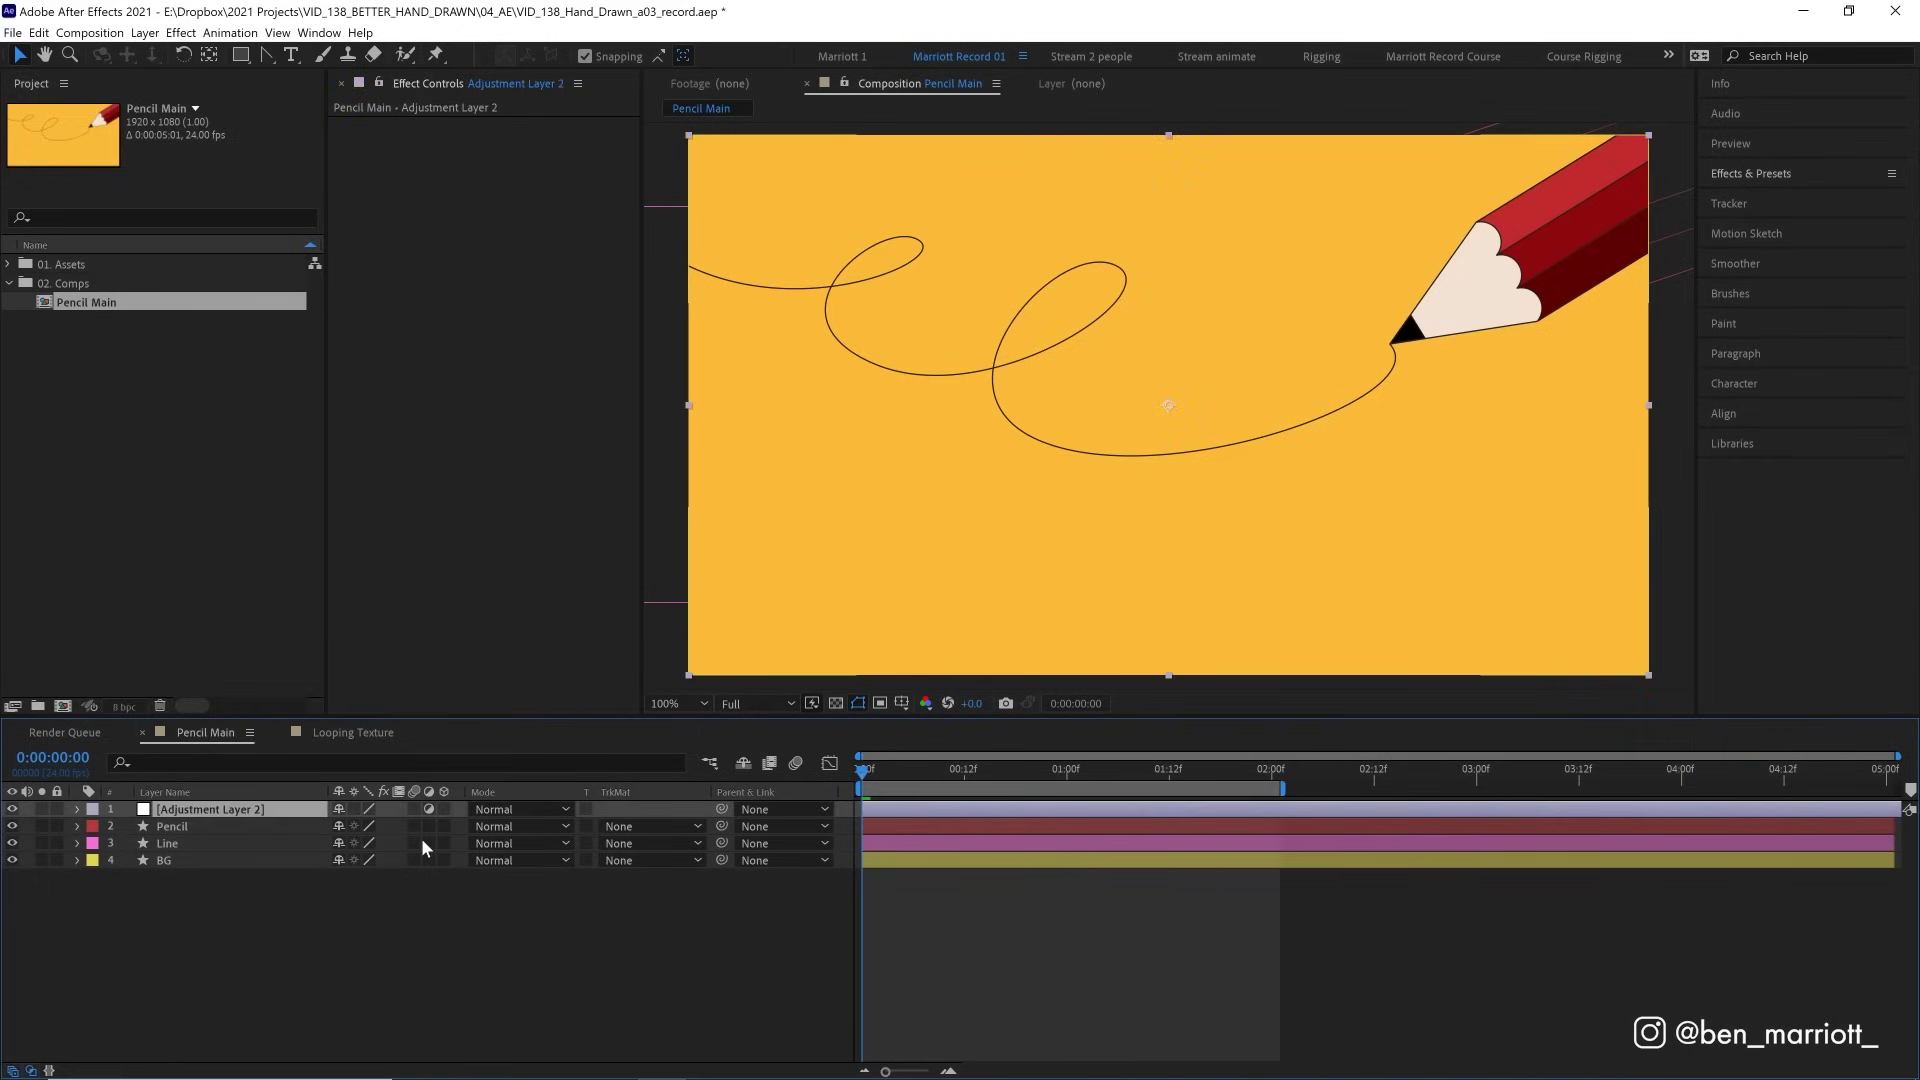
key(Return)
text(Effects)
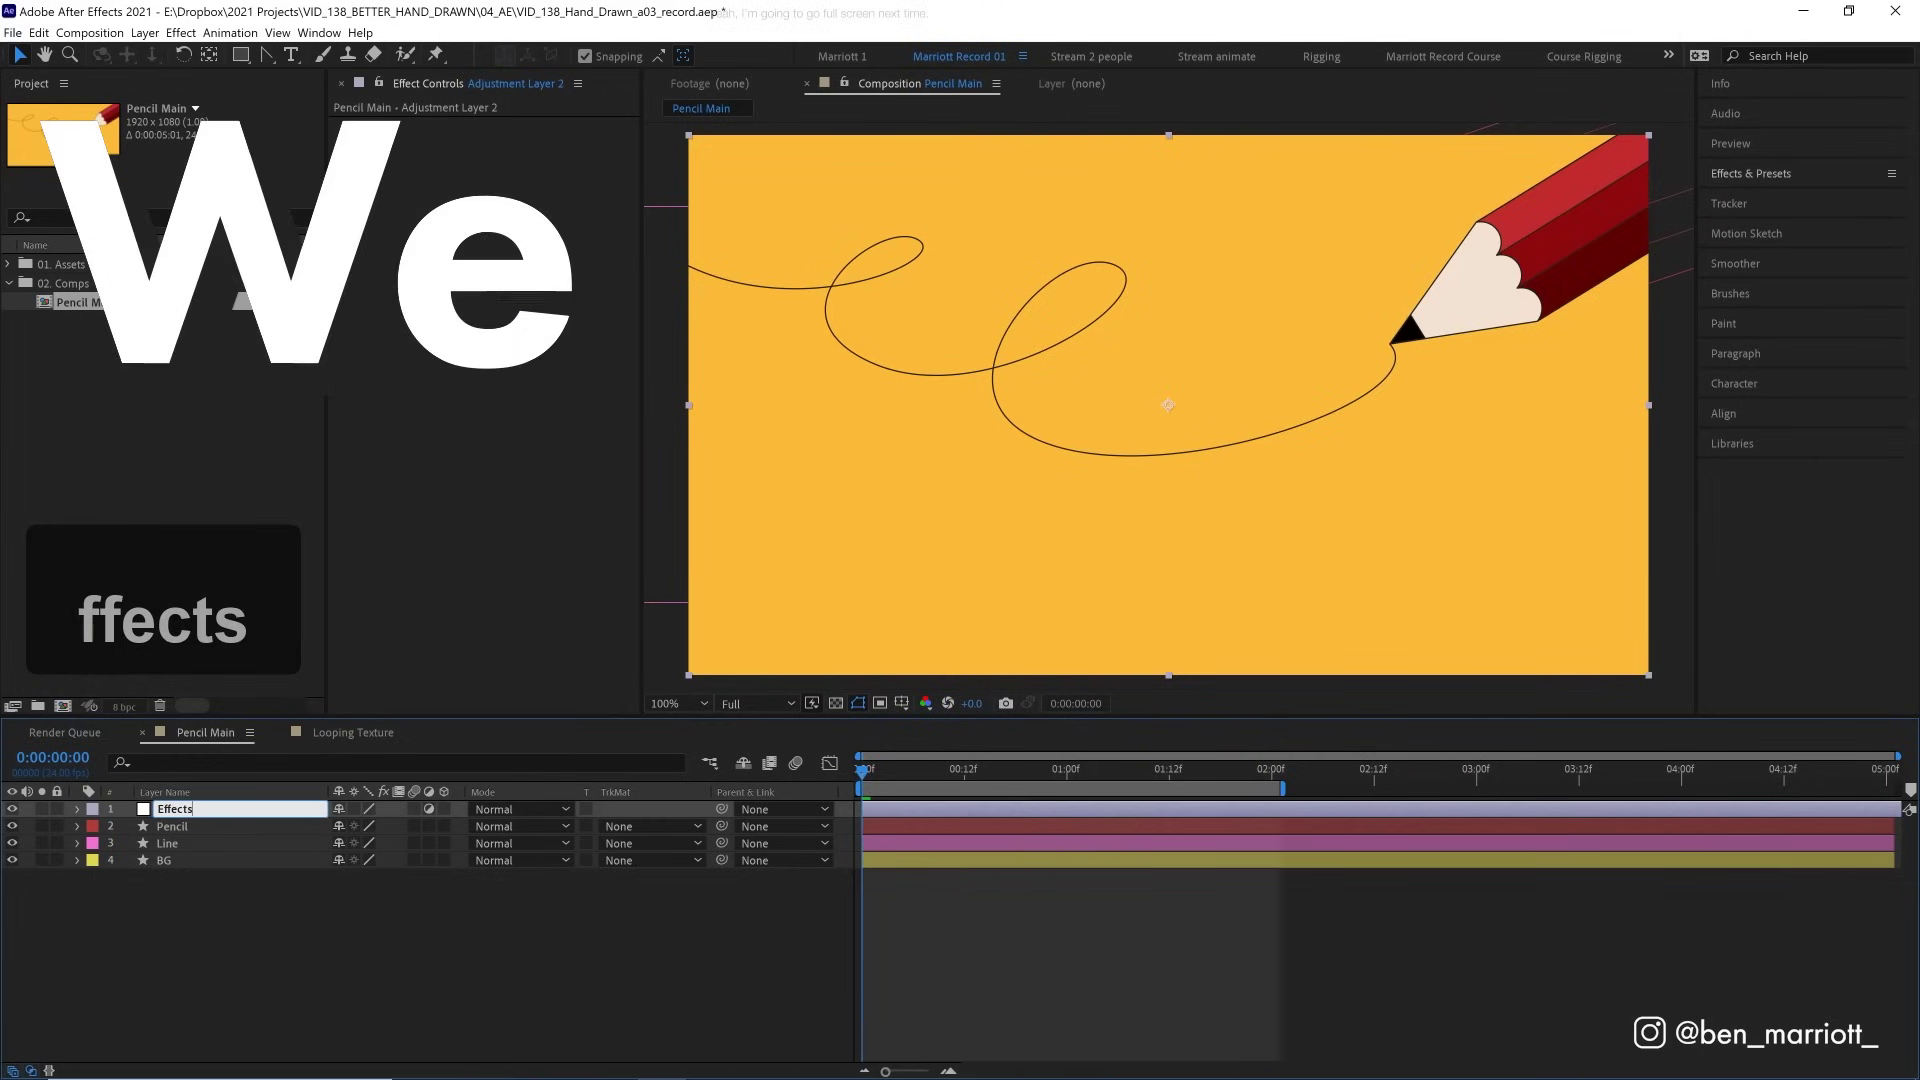
key(Return)
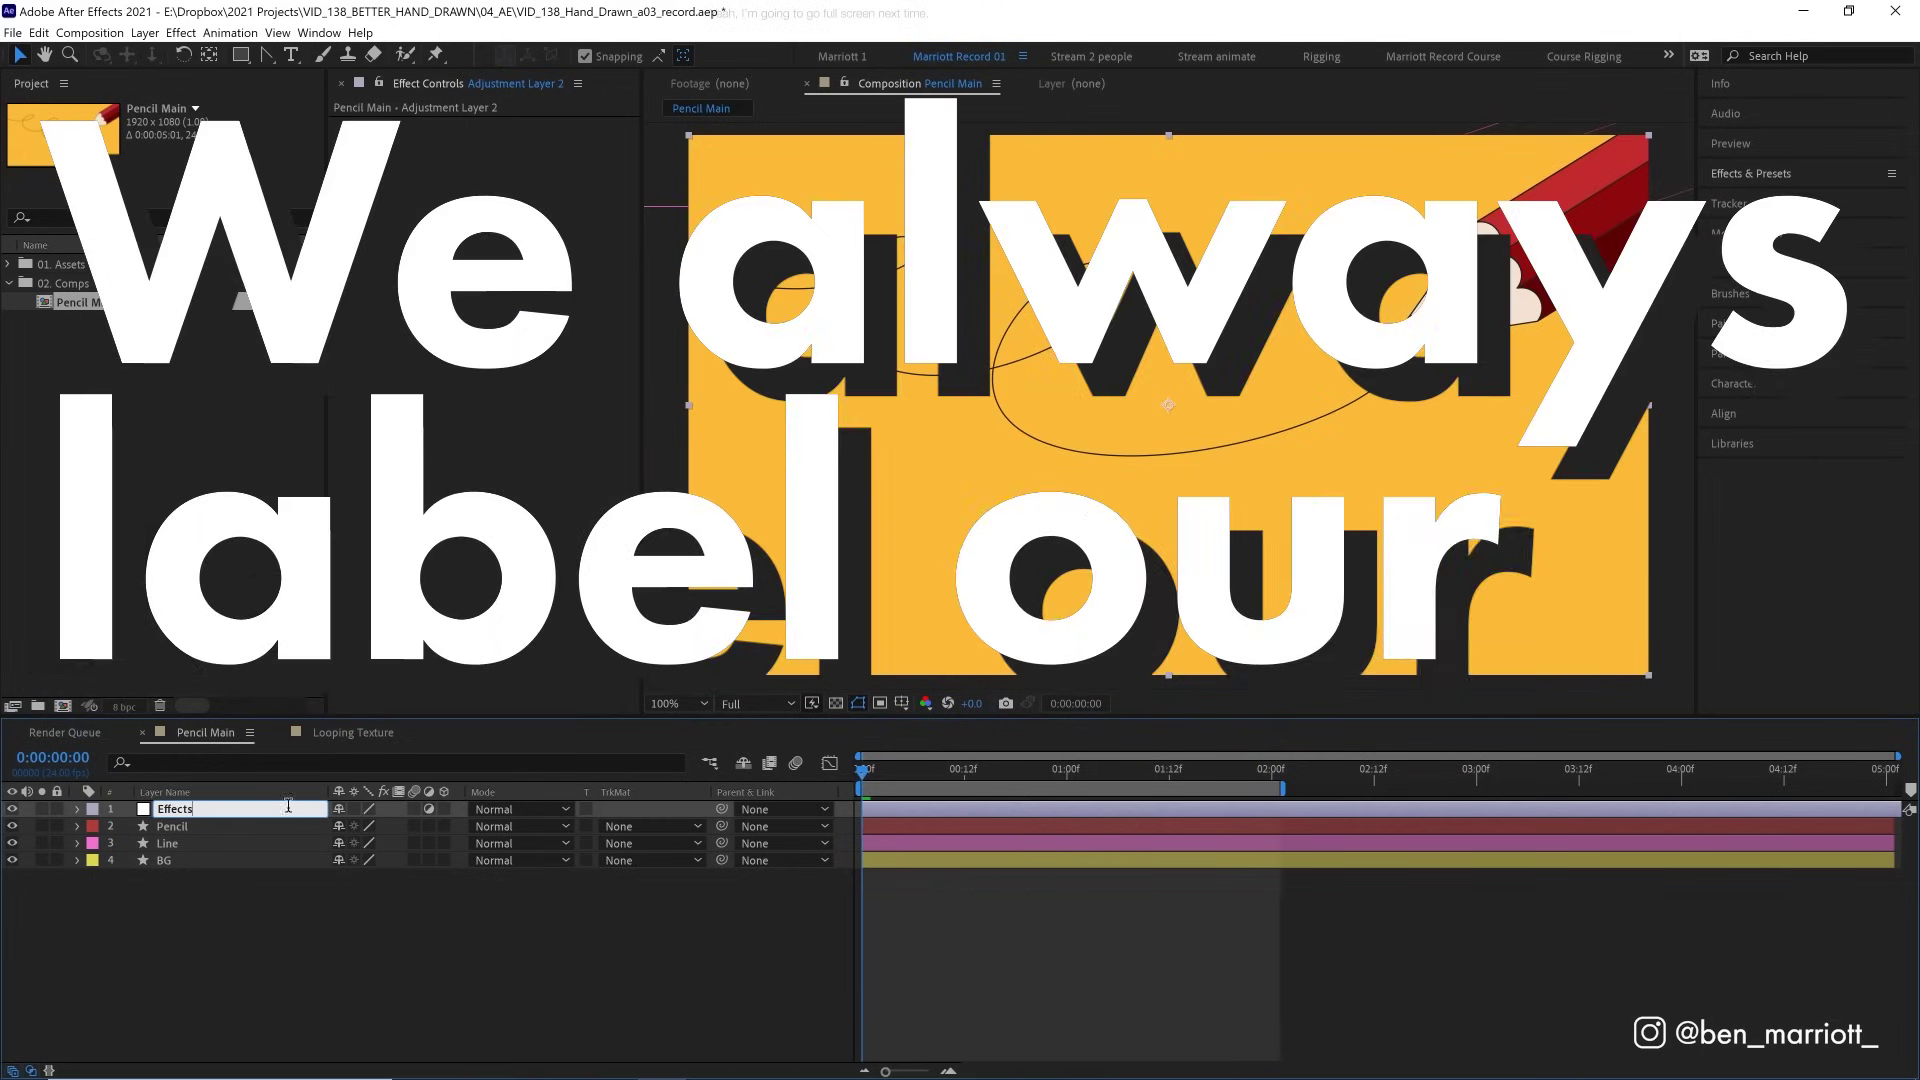
Apply Posterize Time to the Effects layer at a Frame Rate of 12 and preview.
click(1789, 177)
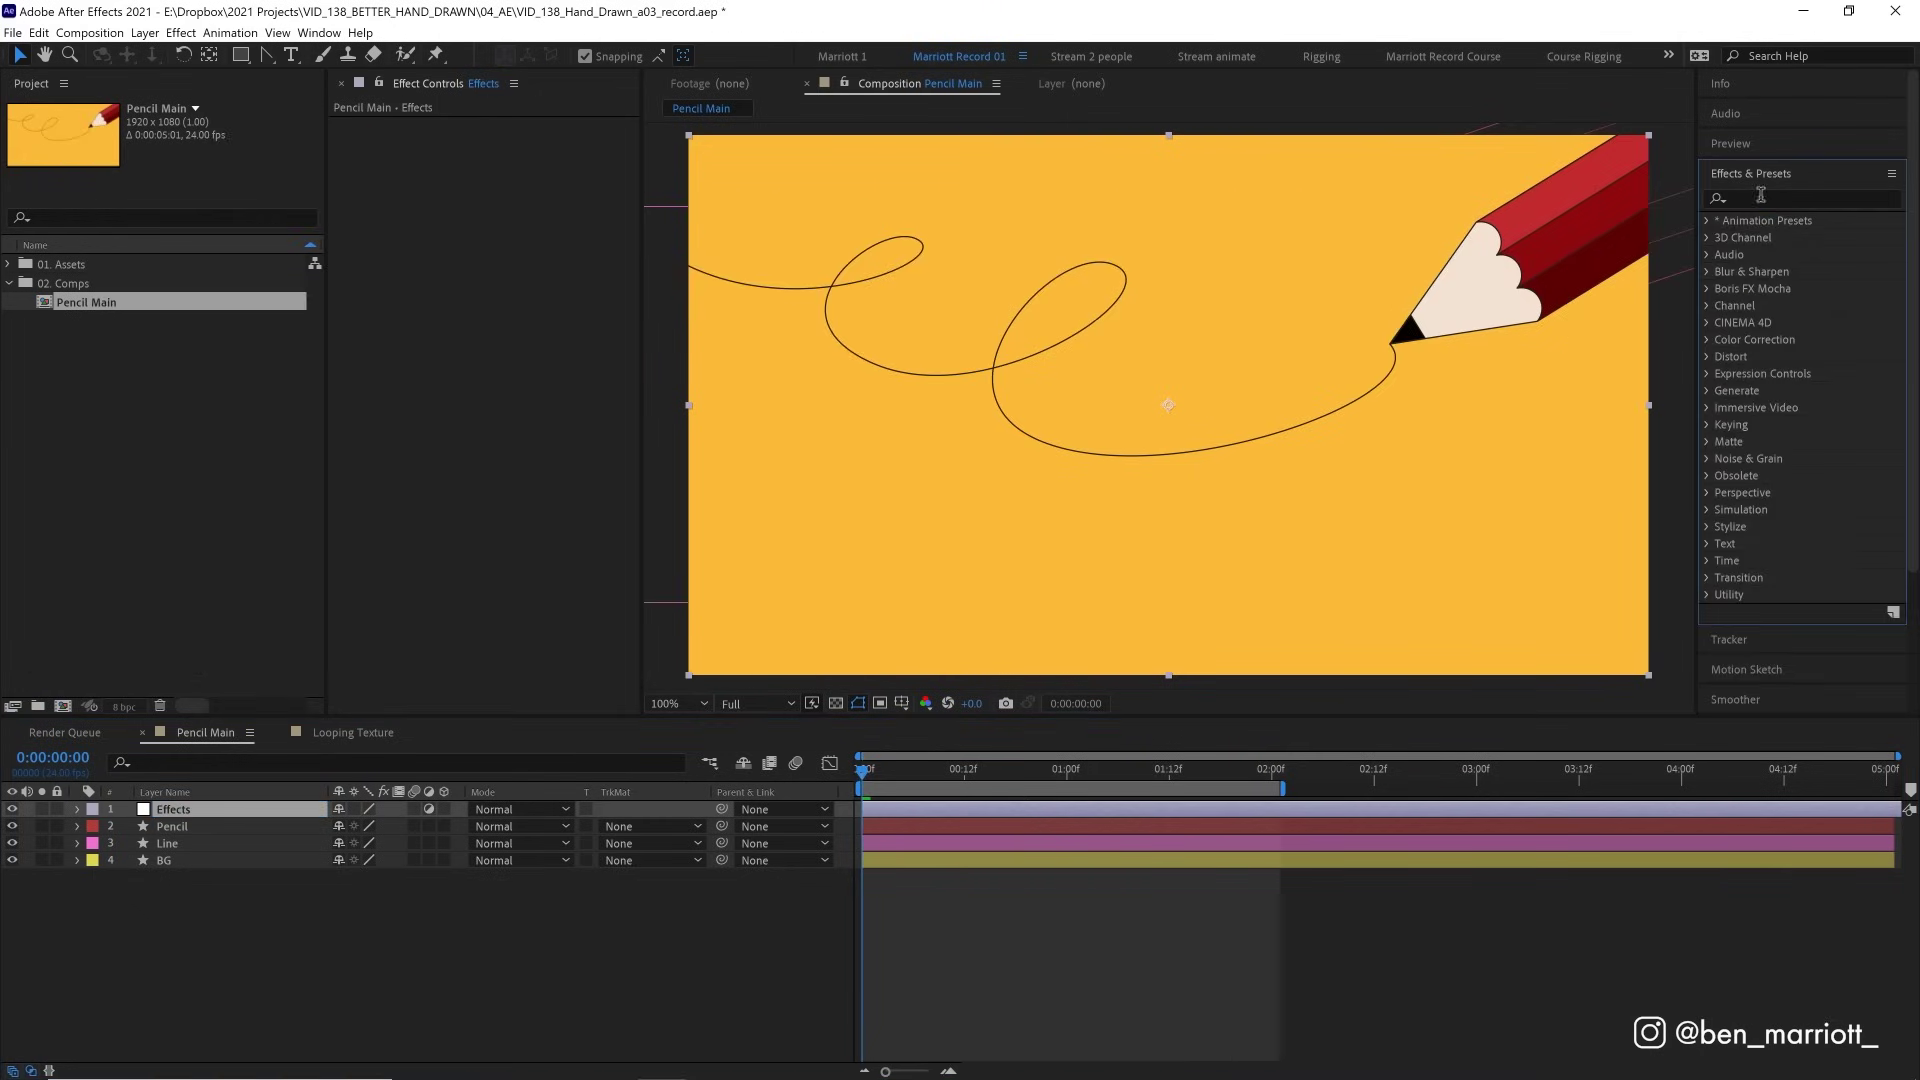
click(1761, 197)
text(poster)
drag(1788, 271, 581, 137)
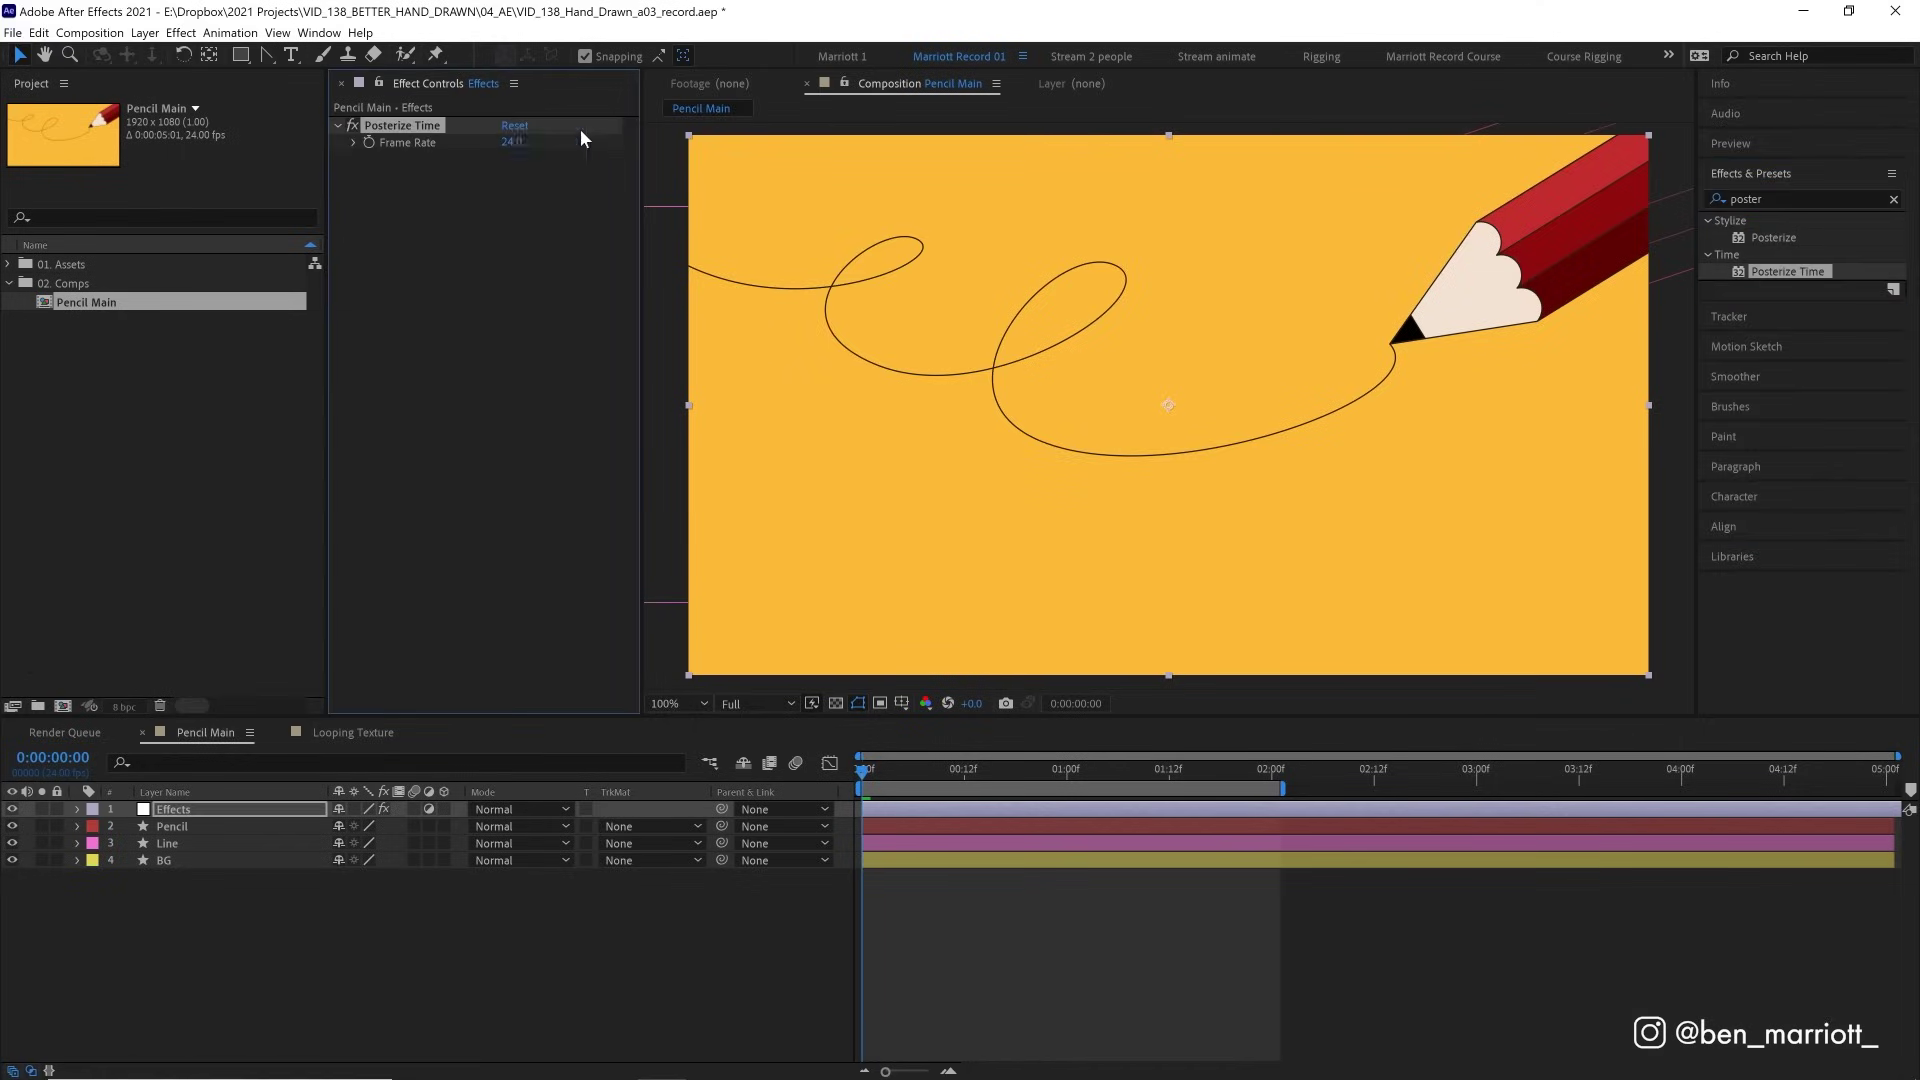
click(515, 143)
text(12)
click(1018, 915)
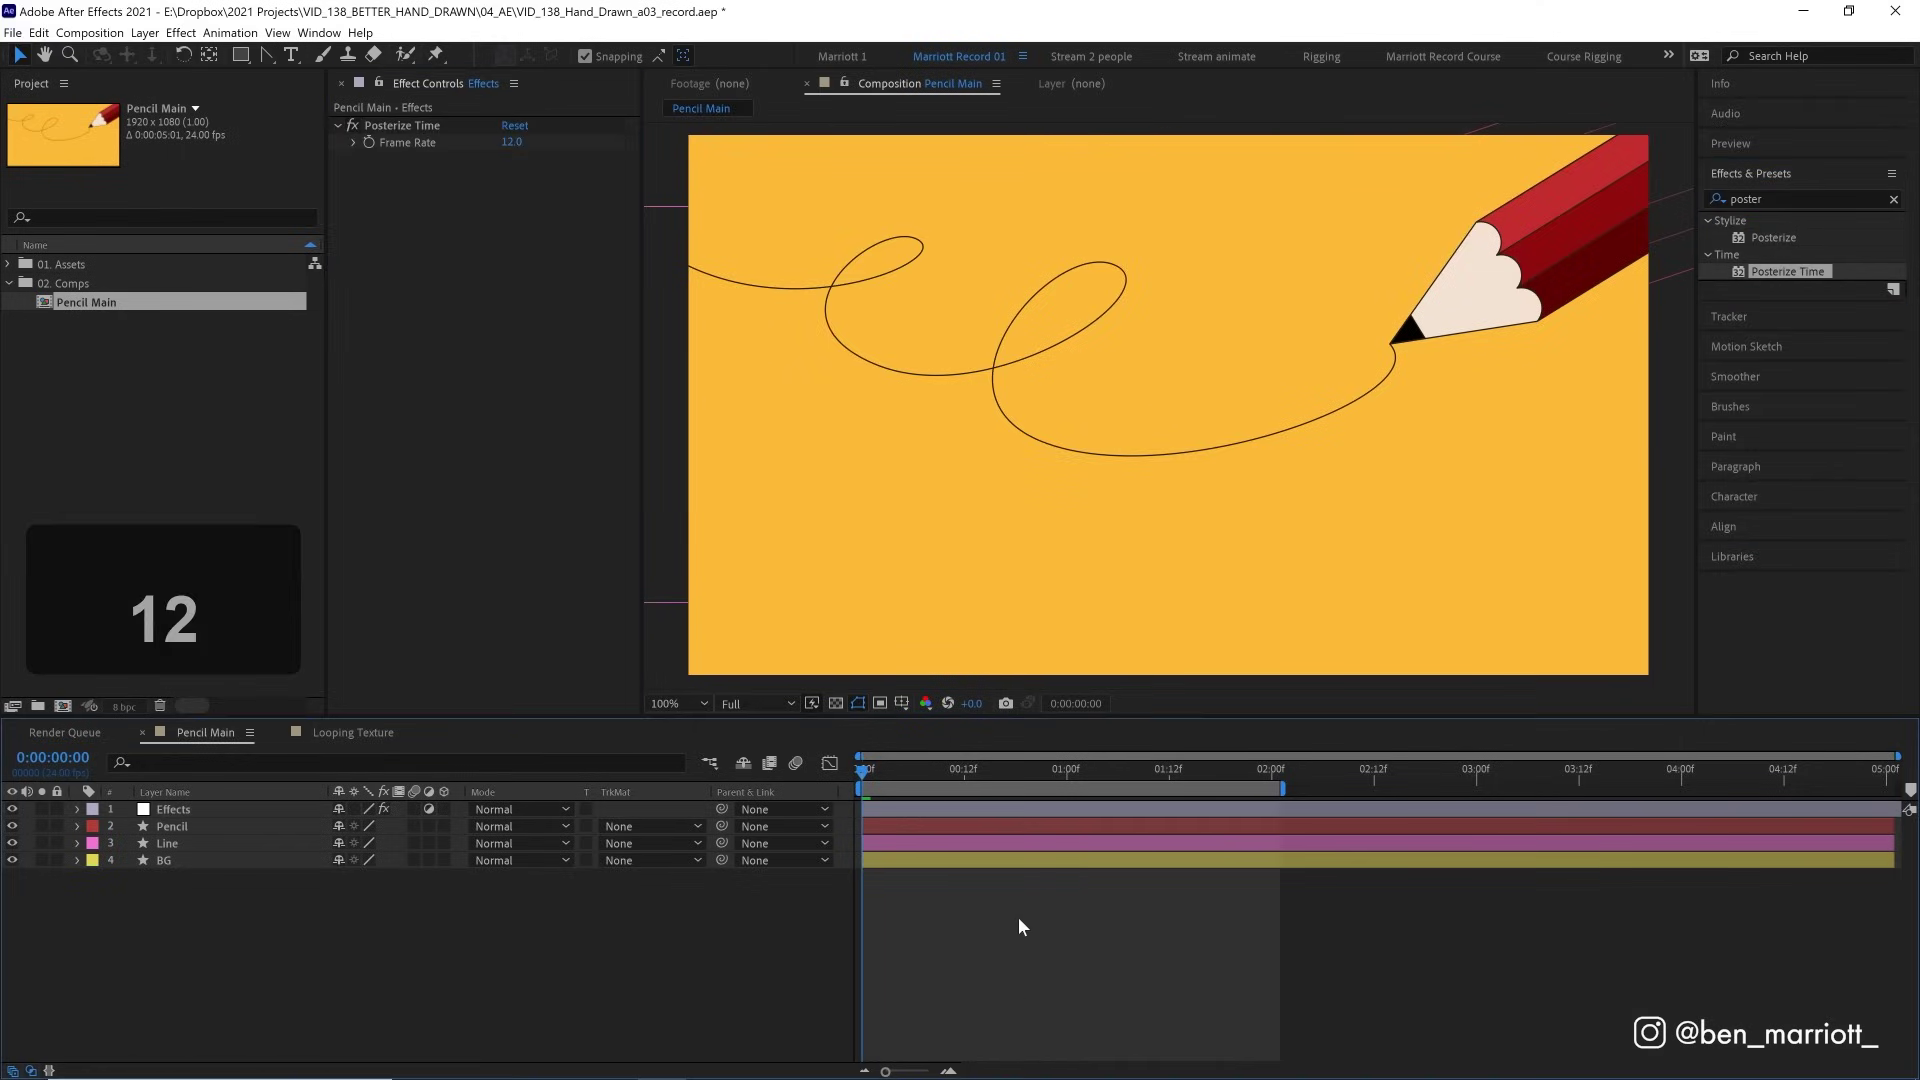
key(space)
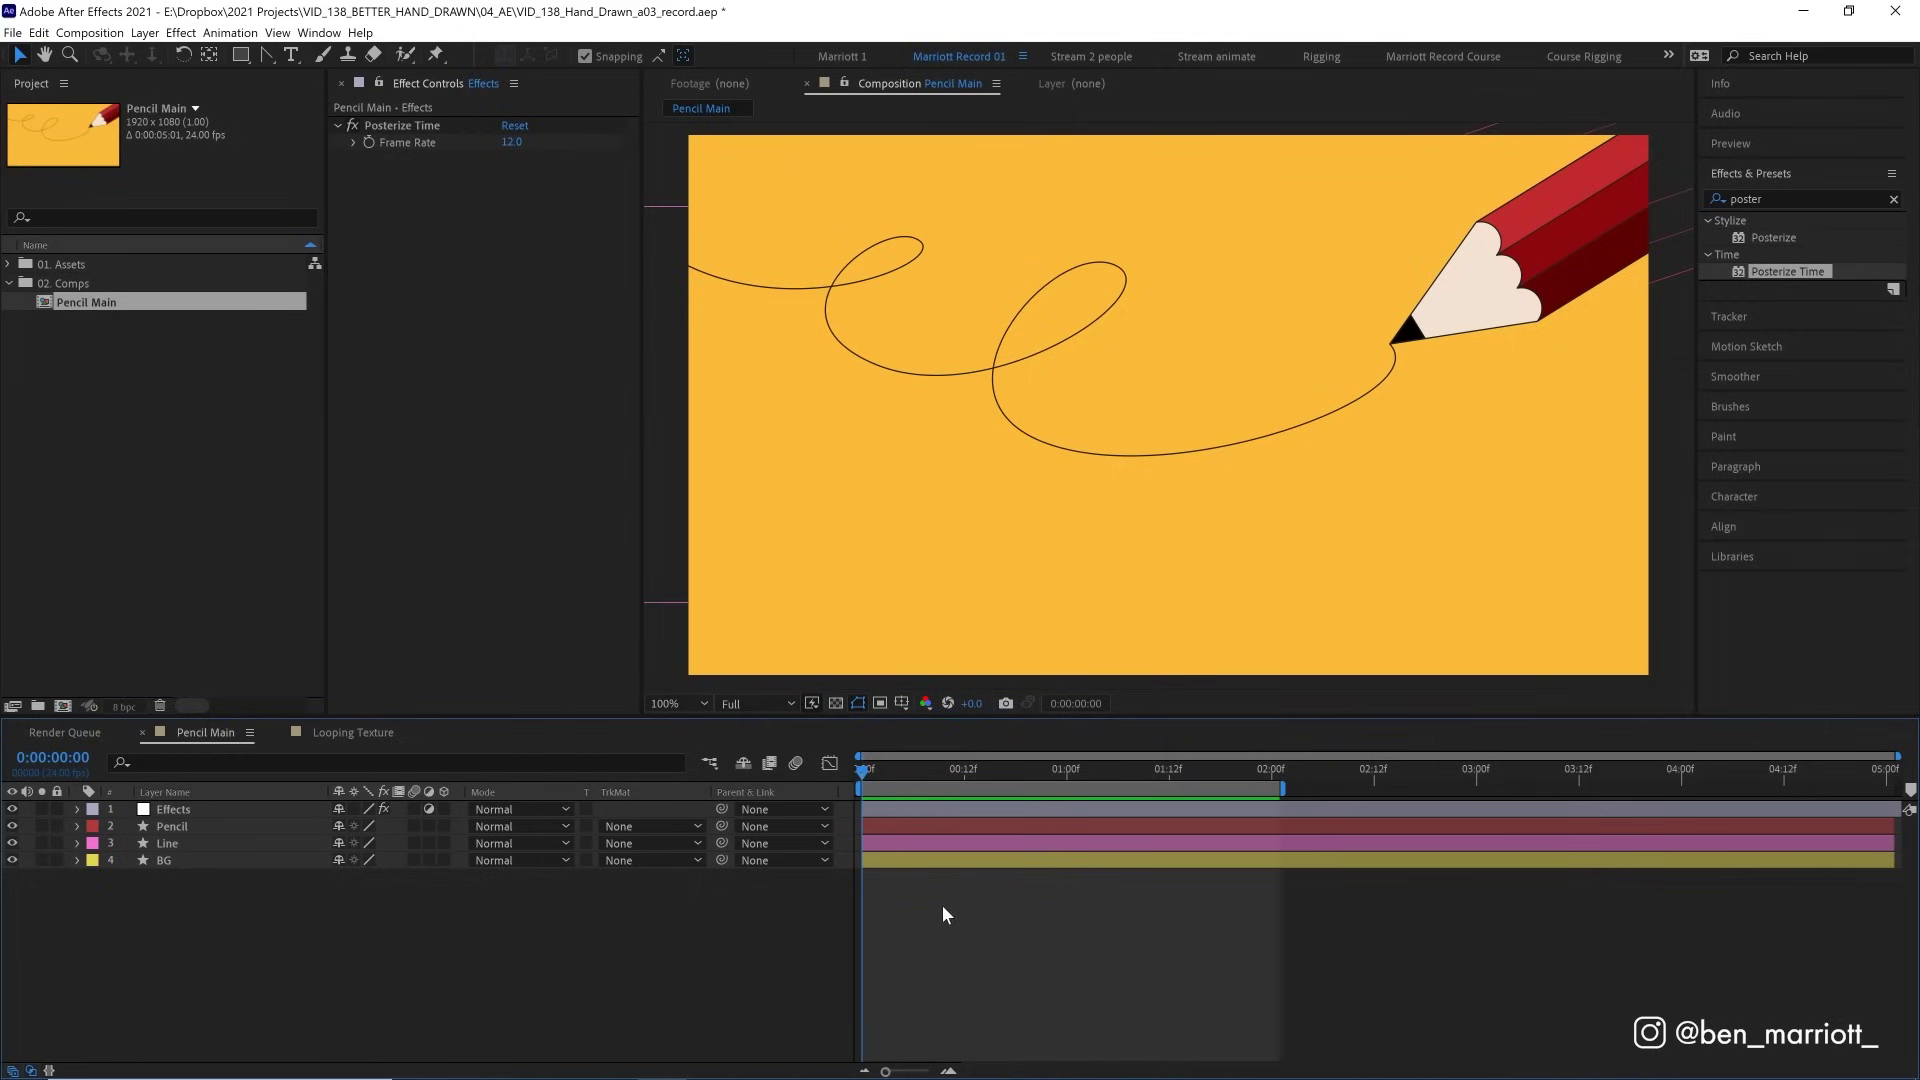
Apply Turbulent Displace with Amount 4 to the Effects layer, compare it on/off, and preview.
click(924, 811)
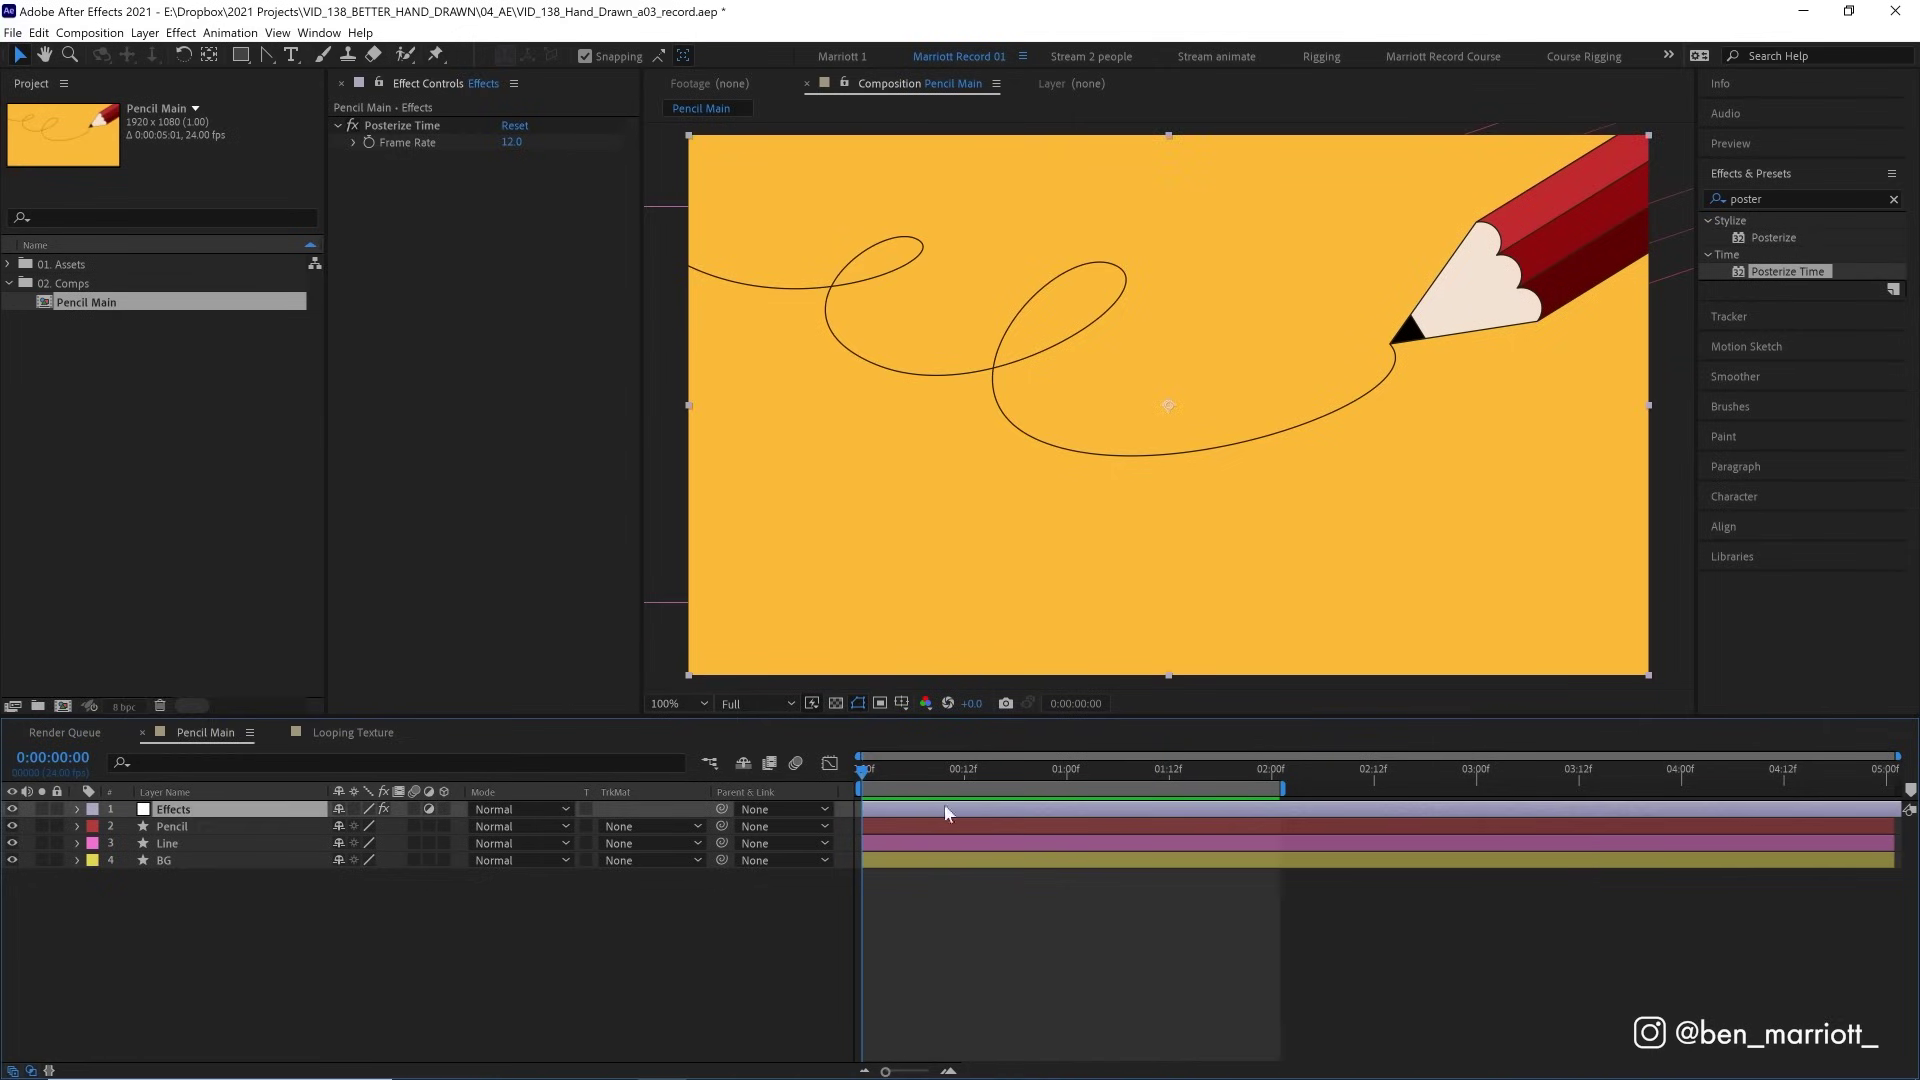
click(1790, 199)
text(turb)
double_click(1783, 237)
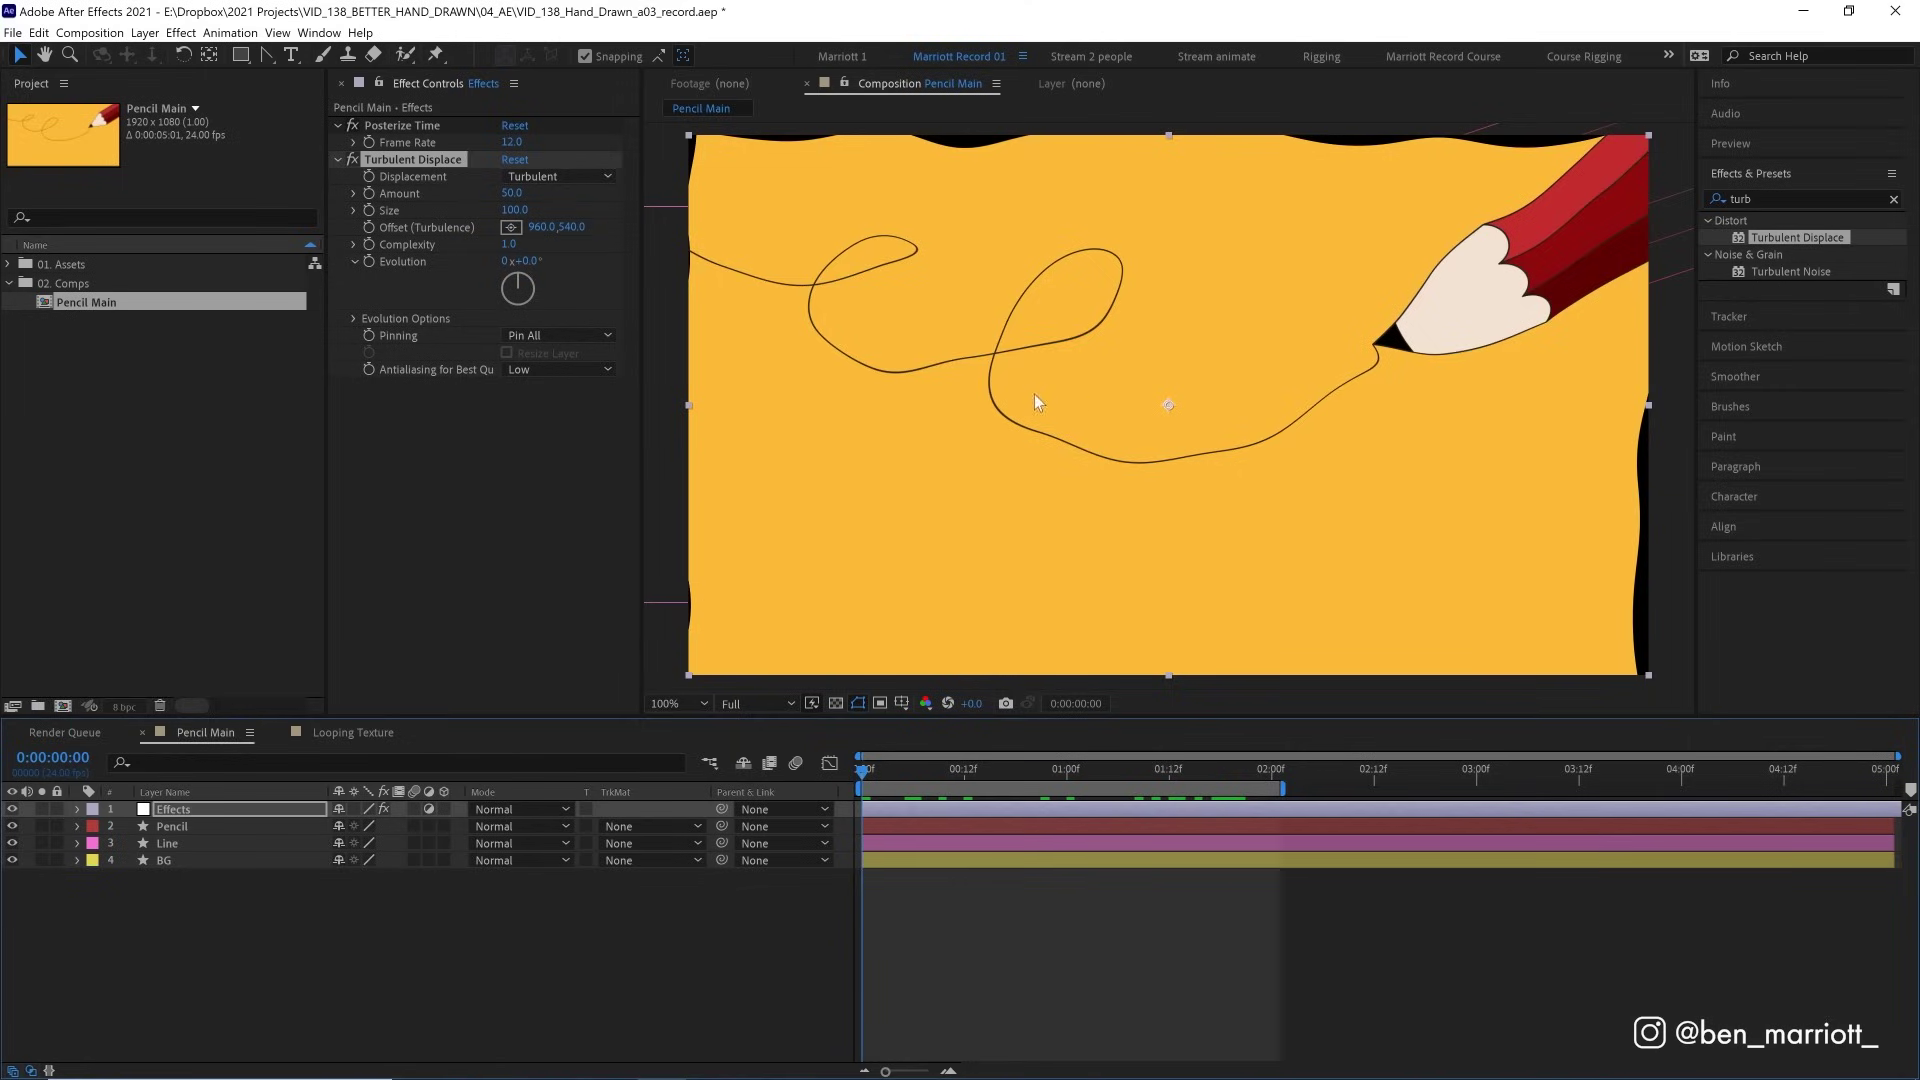
click(514, 193)
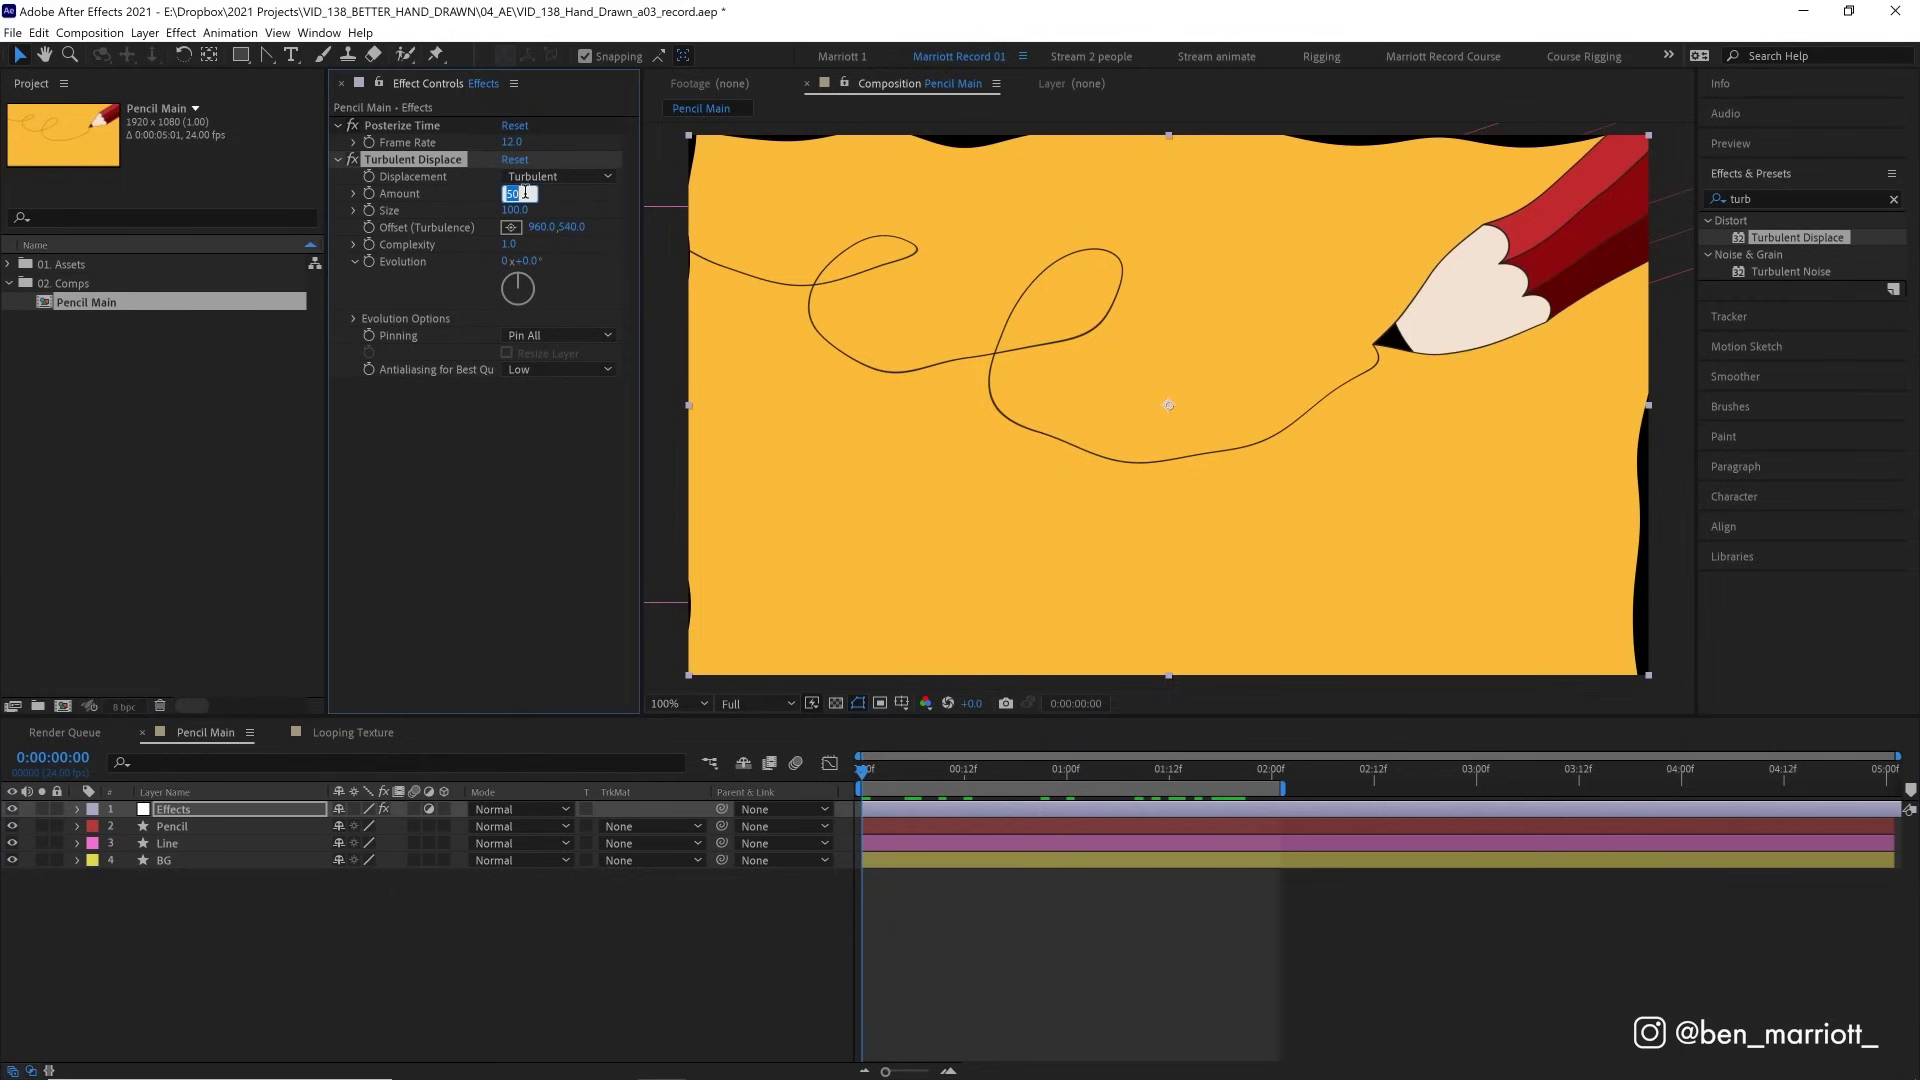
text(4)
key(Return)
click(352, 159)
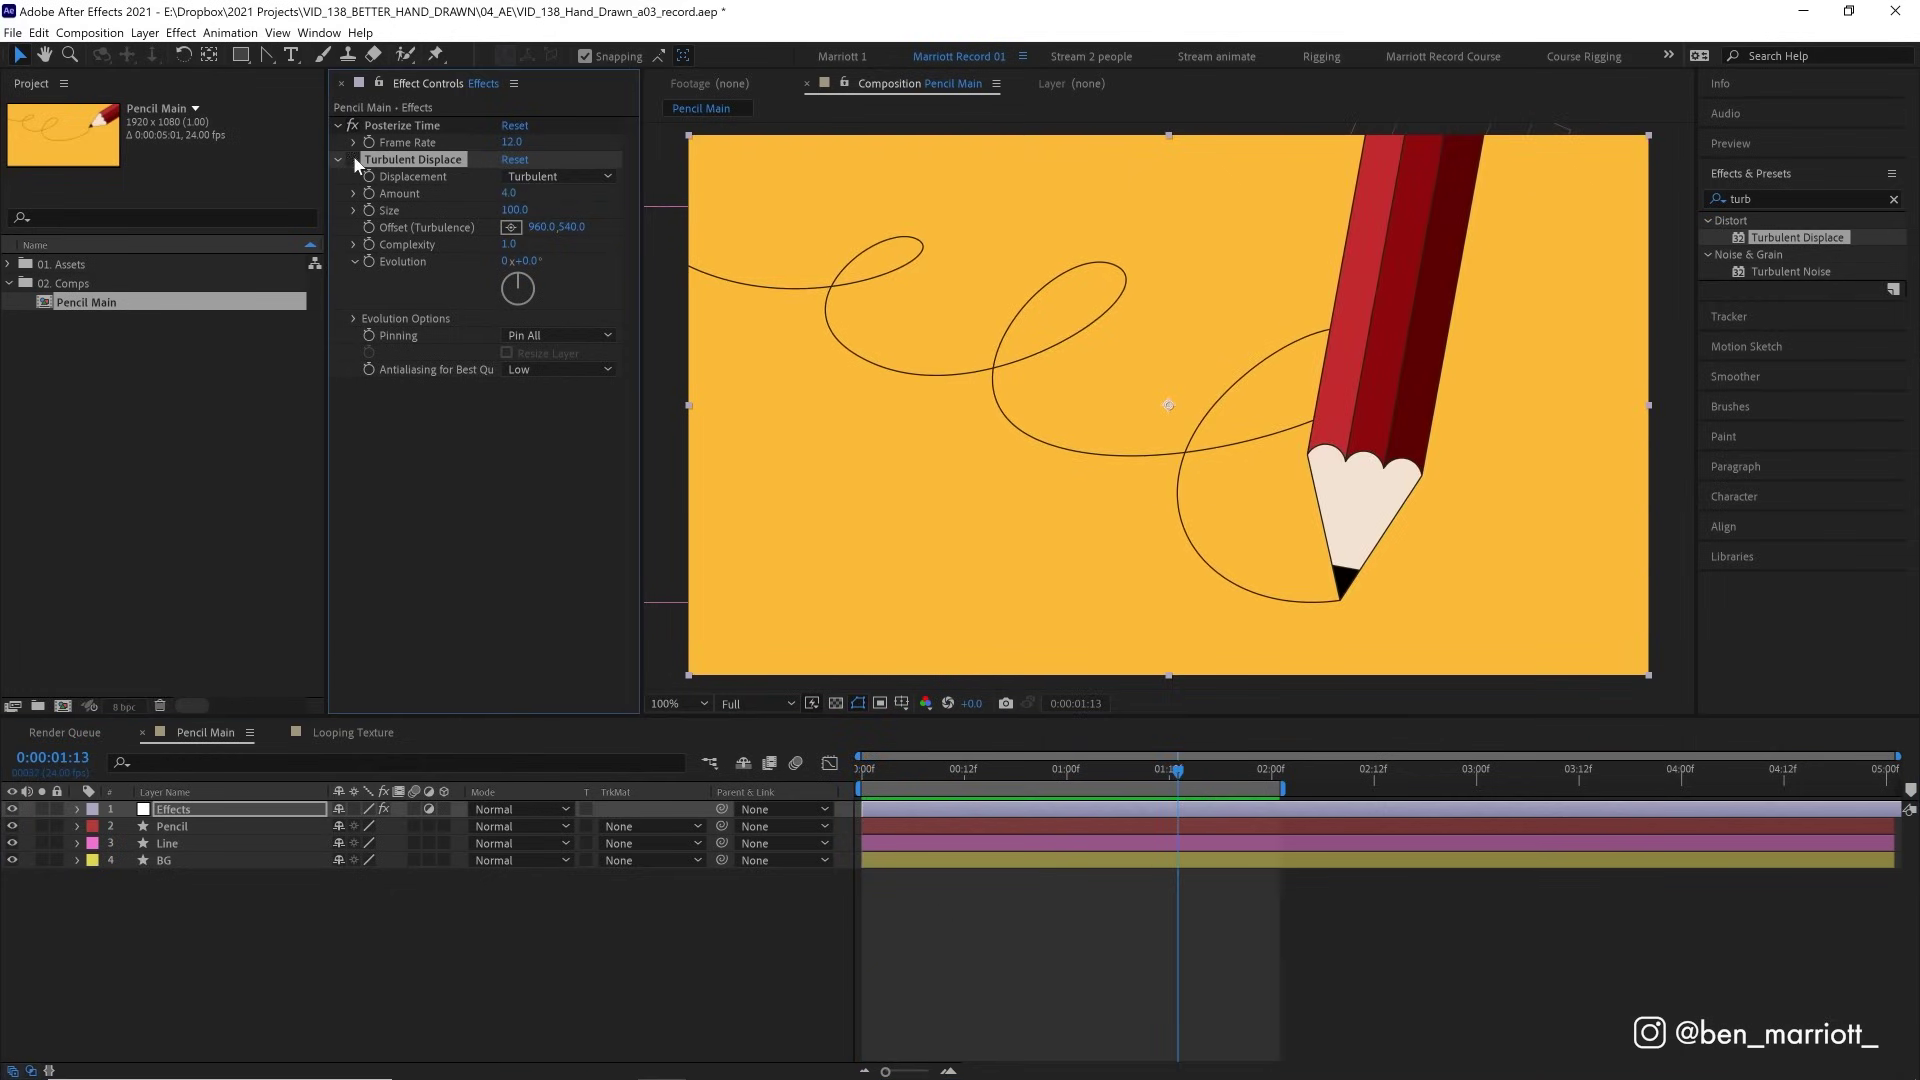
click(352, 159)
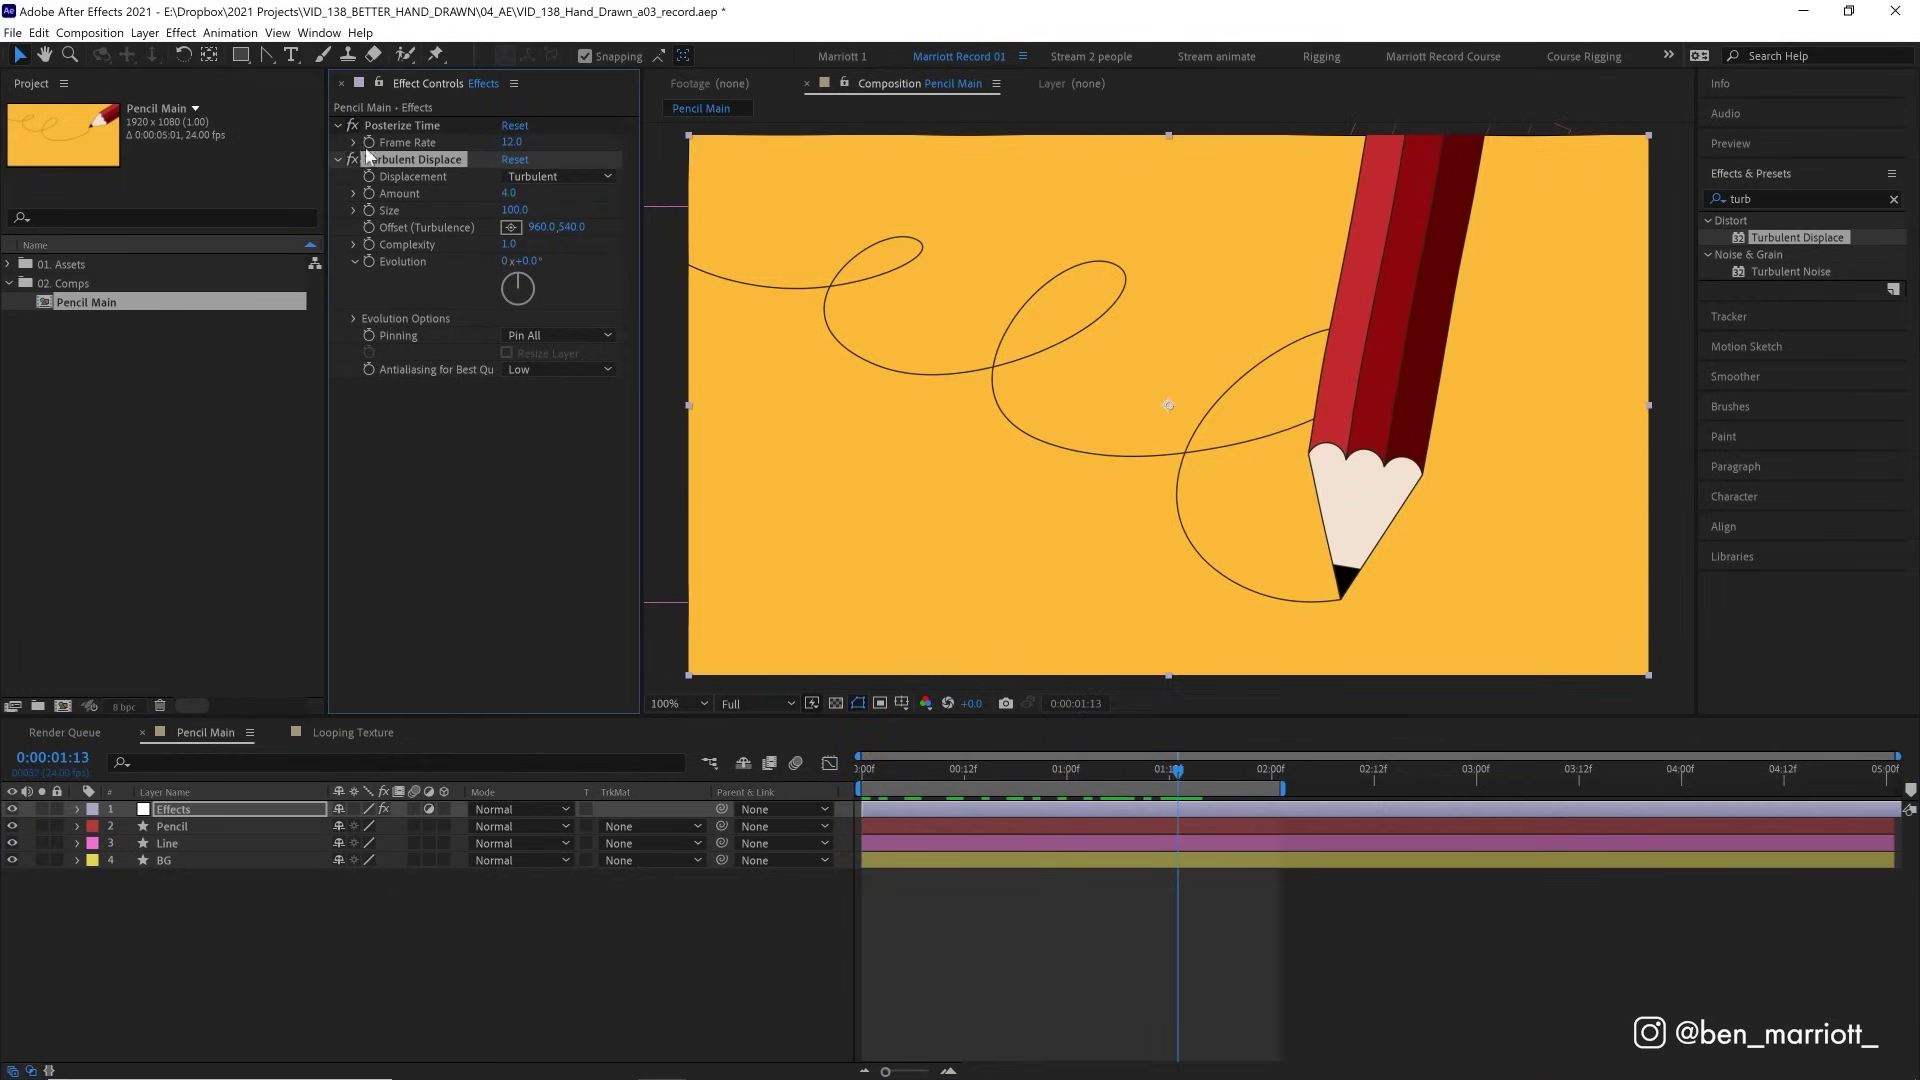
key(space)
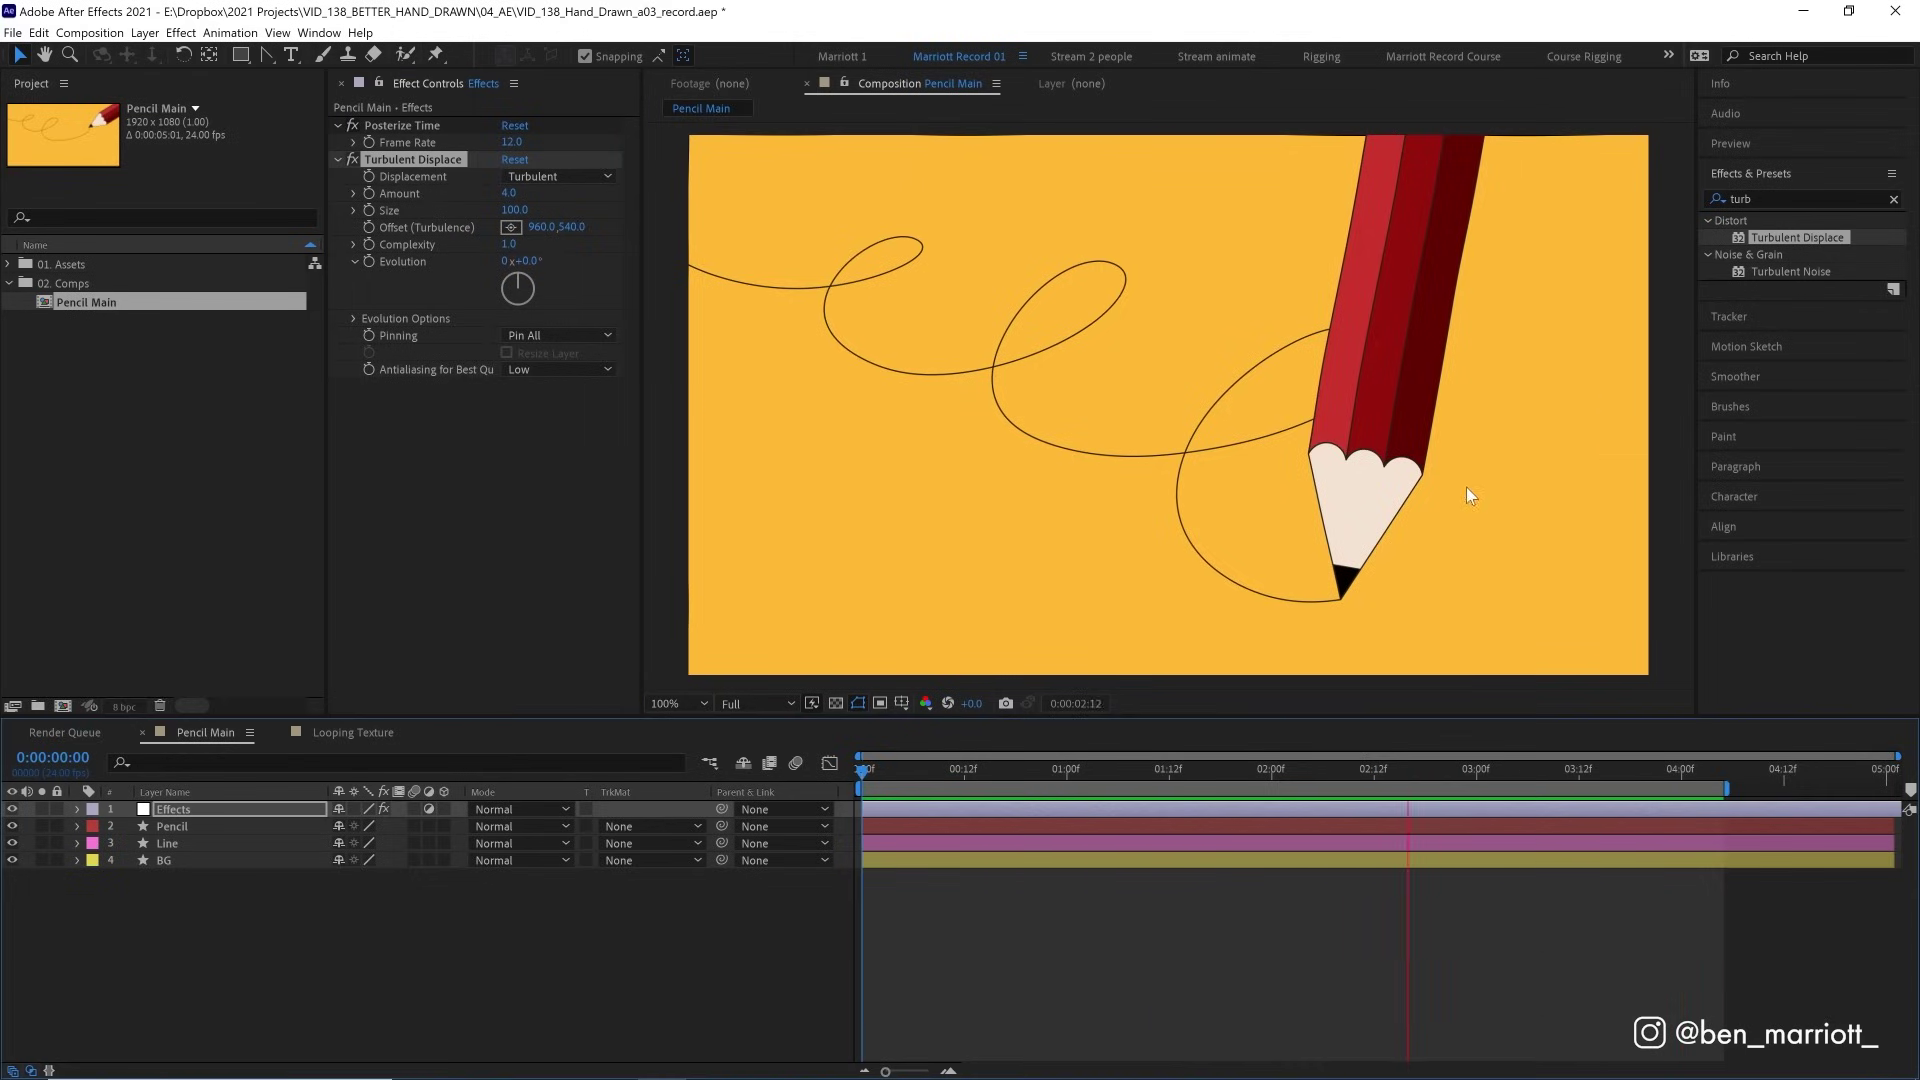
At 0:00:01:15, expand Evolution Options and try Random Seed values 510 and 700.
click(1197, 766)
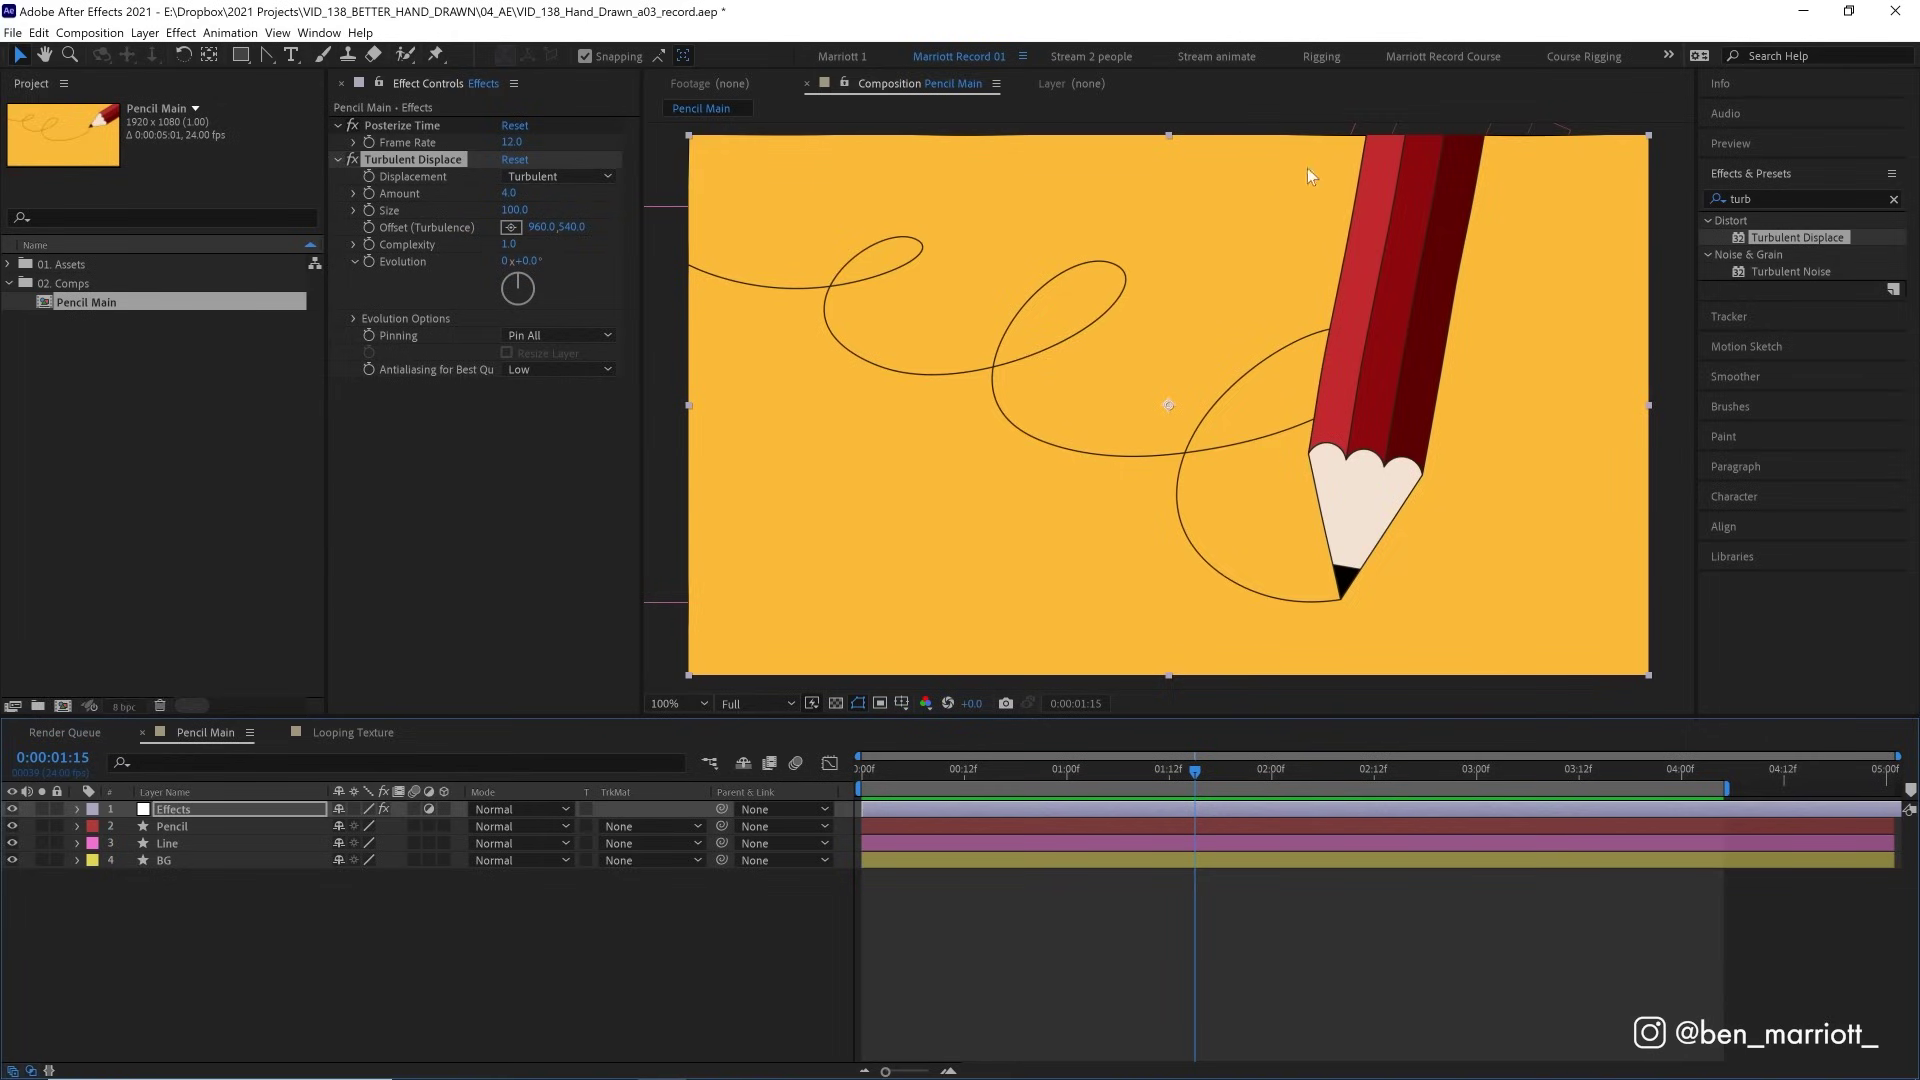
click(354, 318)
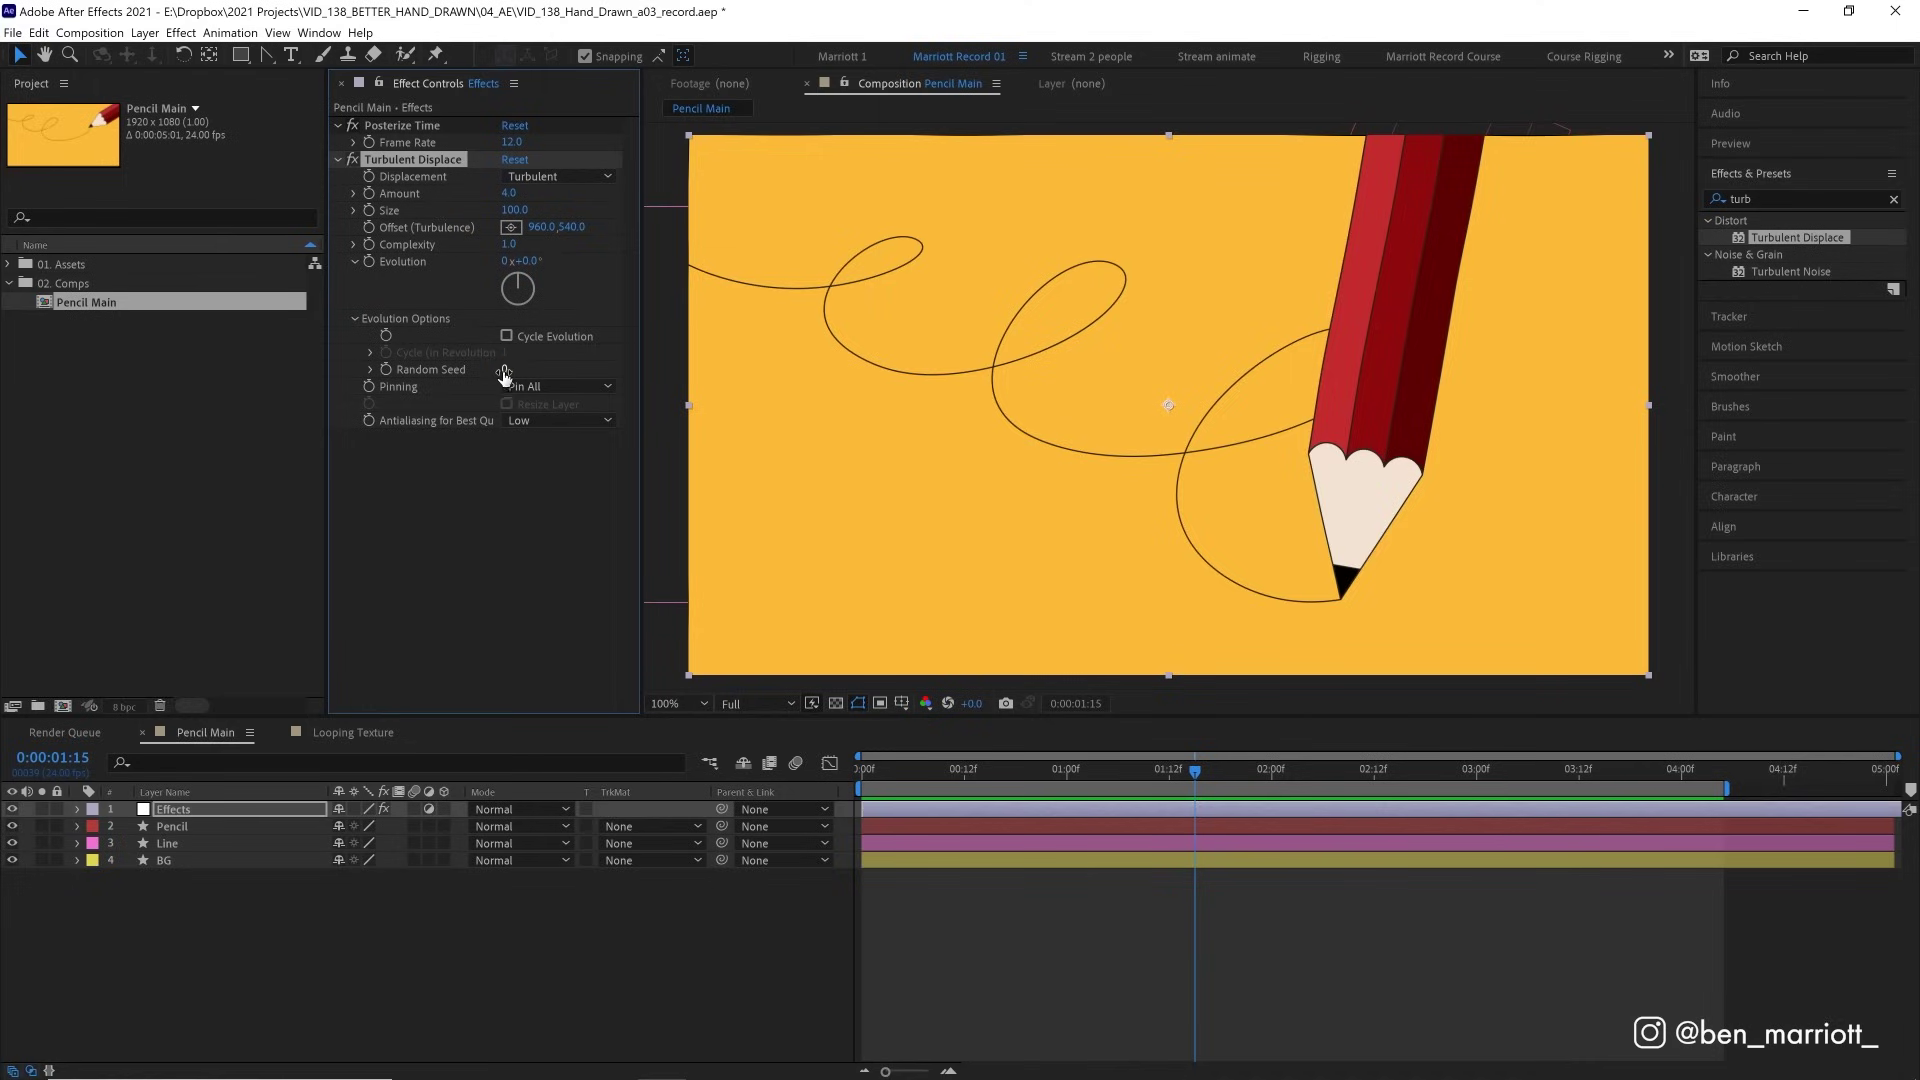
drag(505, 369, 495, 401)
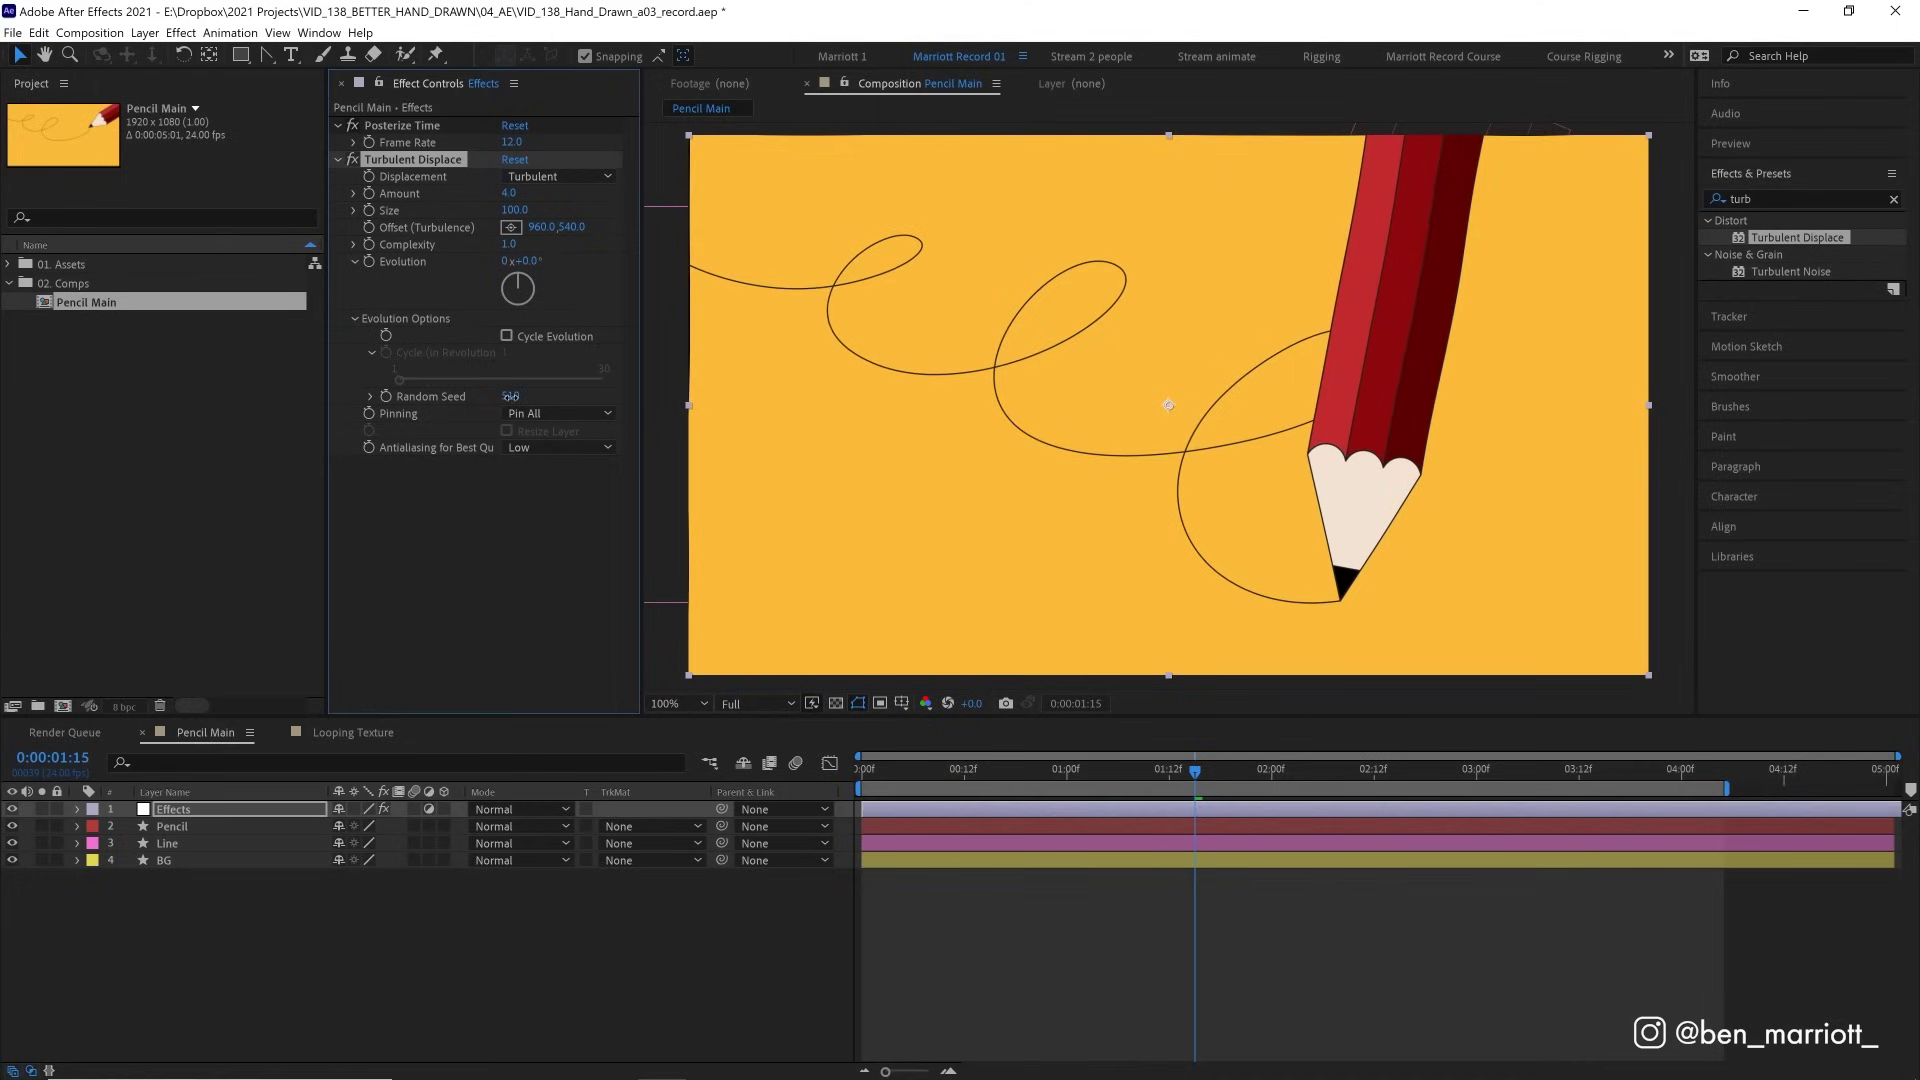
drag(510, 396, 510, 396)
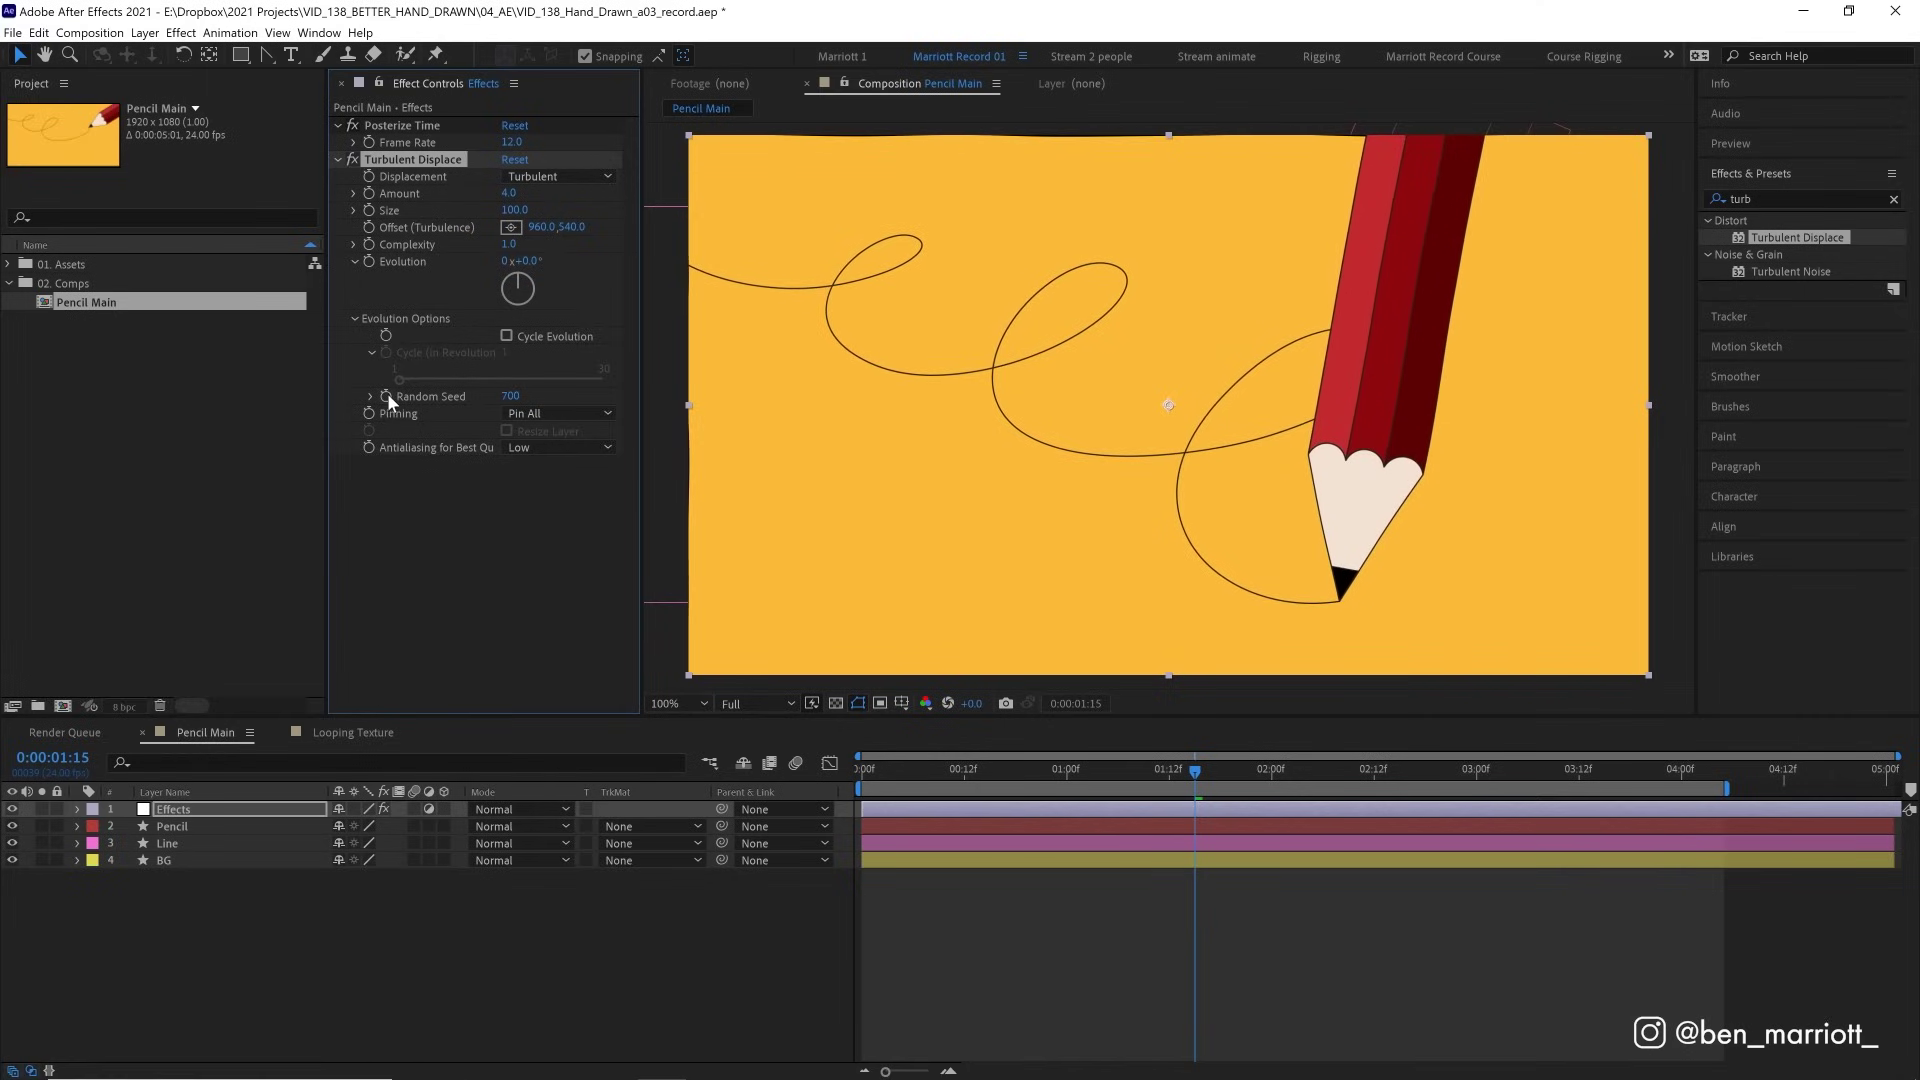
Drive Random Seed with the expression time*4 and preview the boiling lines.
alt+click(386, 396)
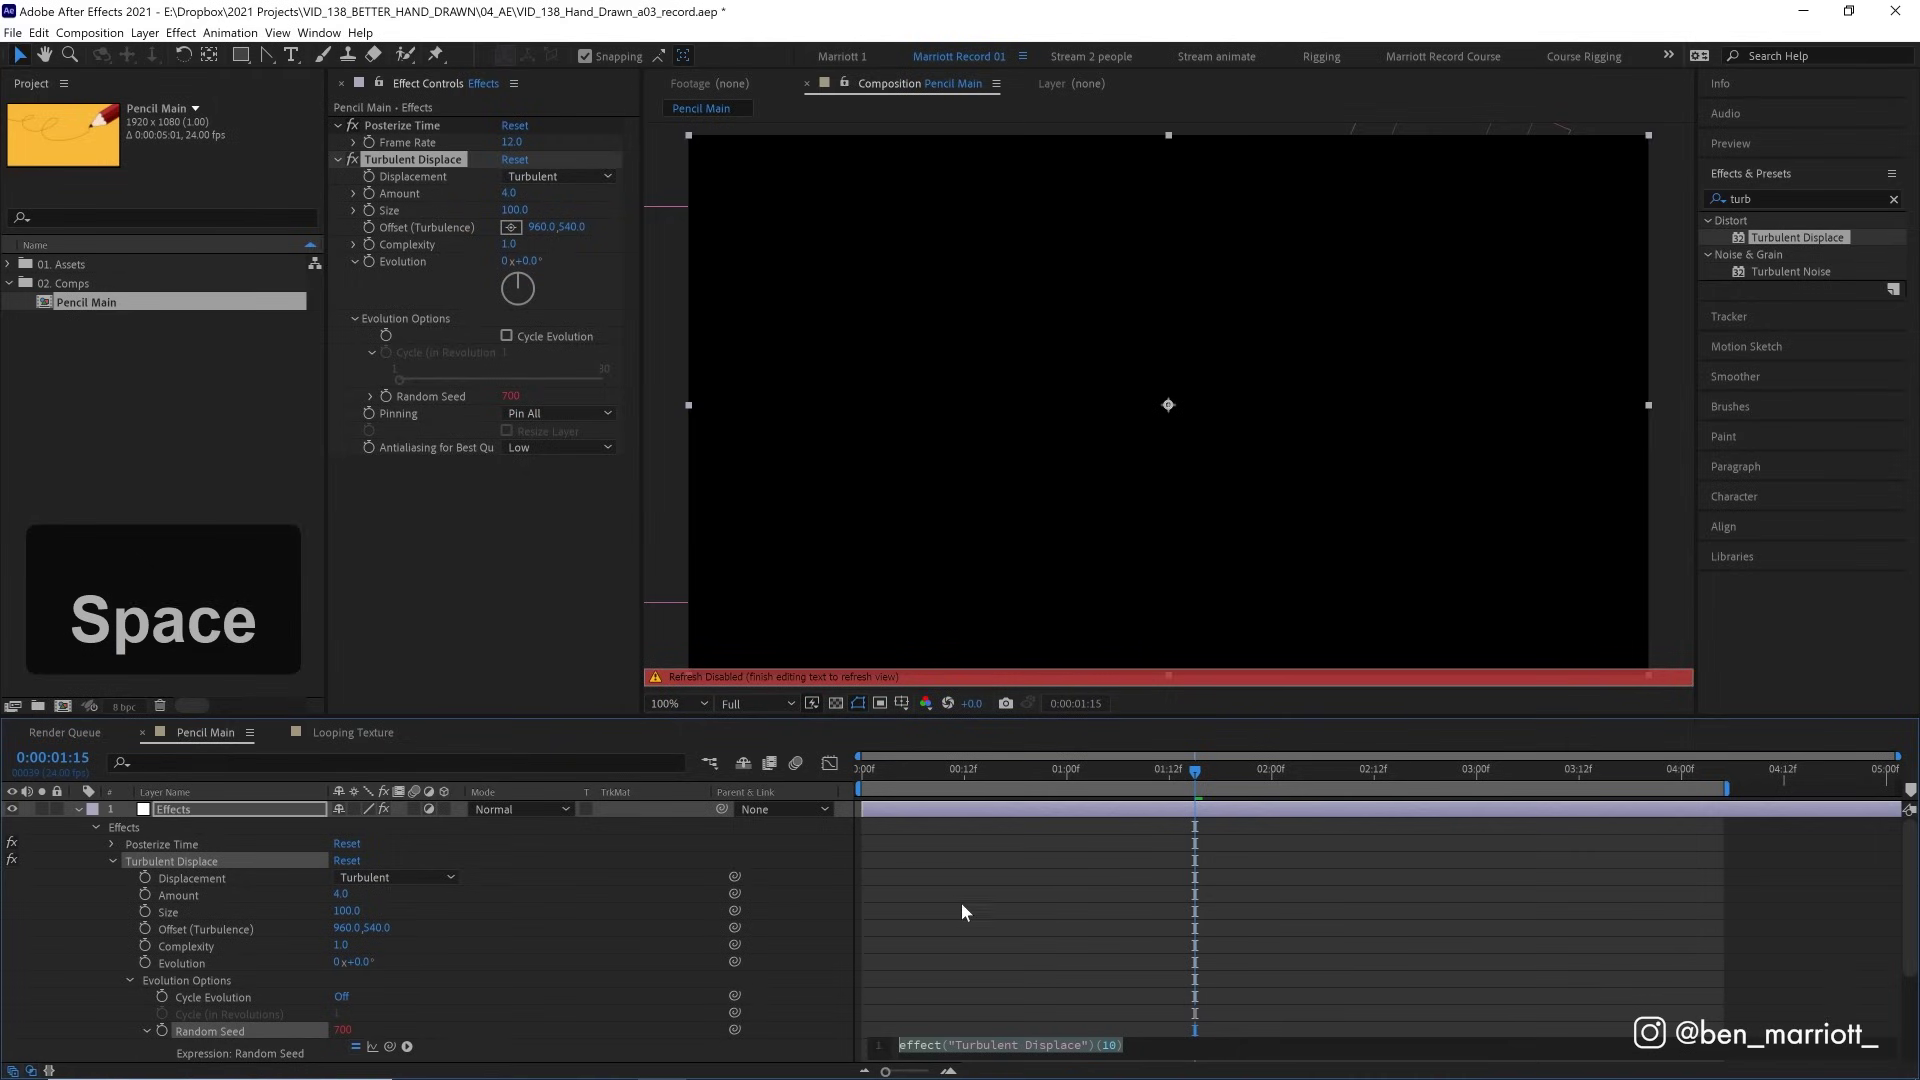
text(time)
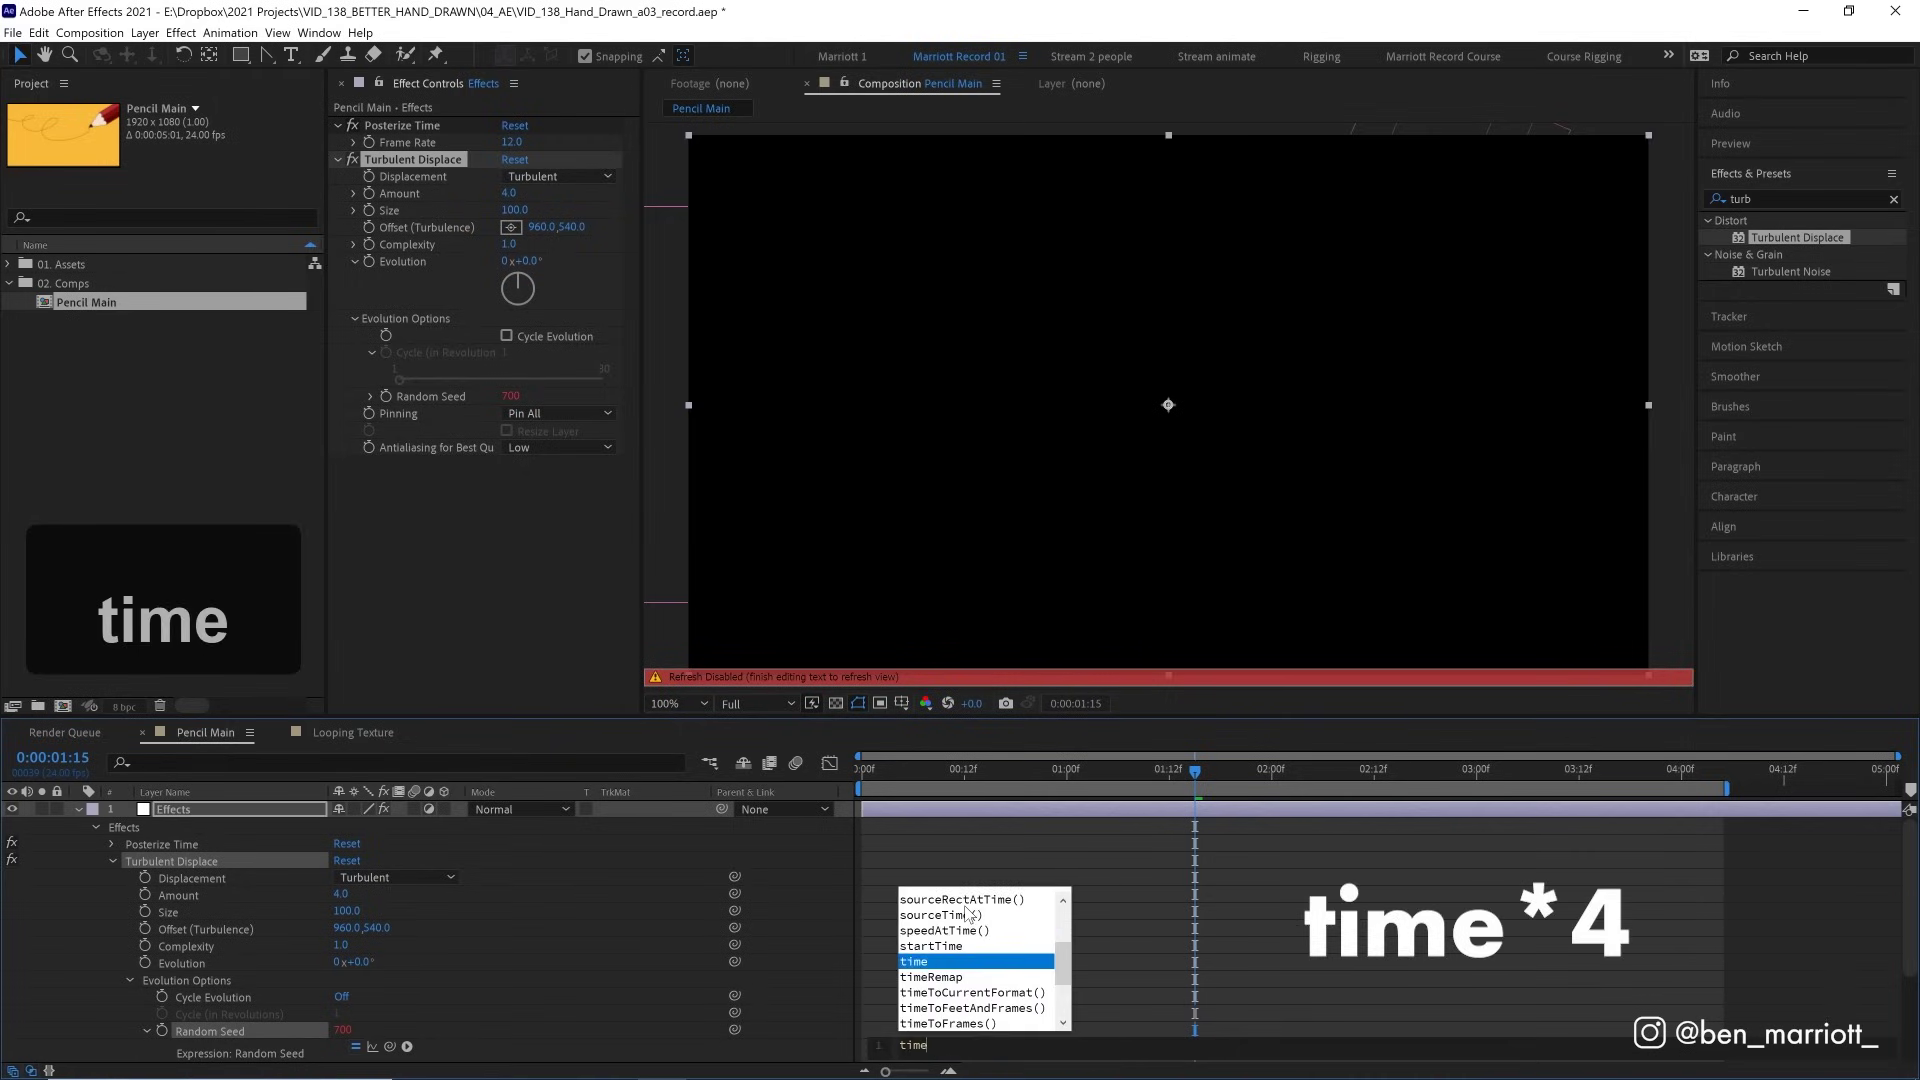
text(*4)
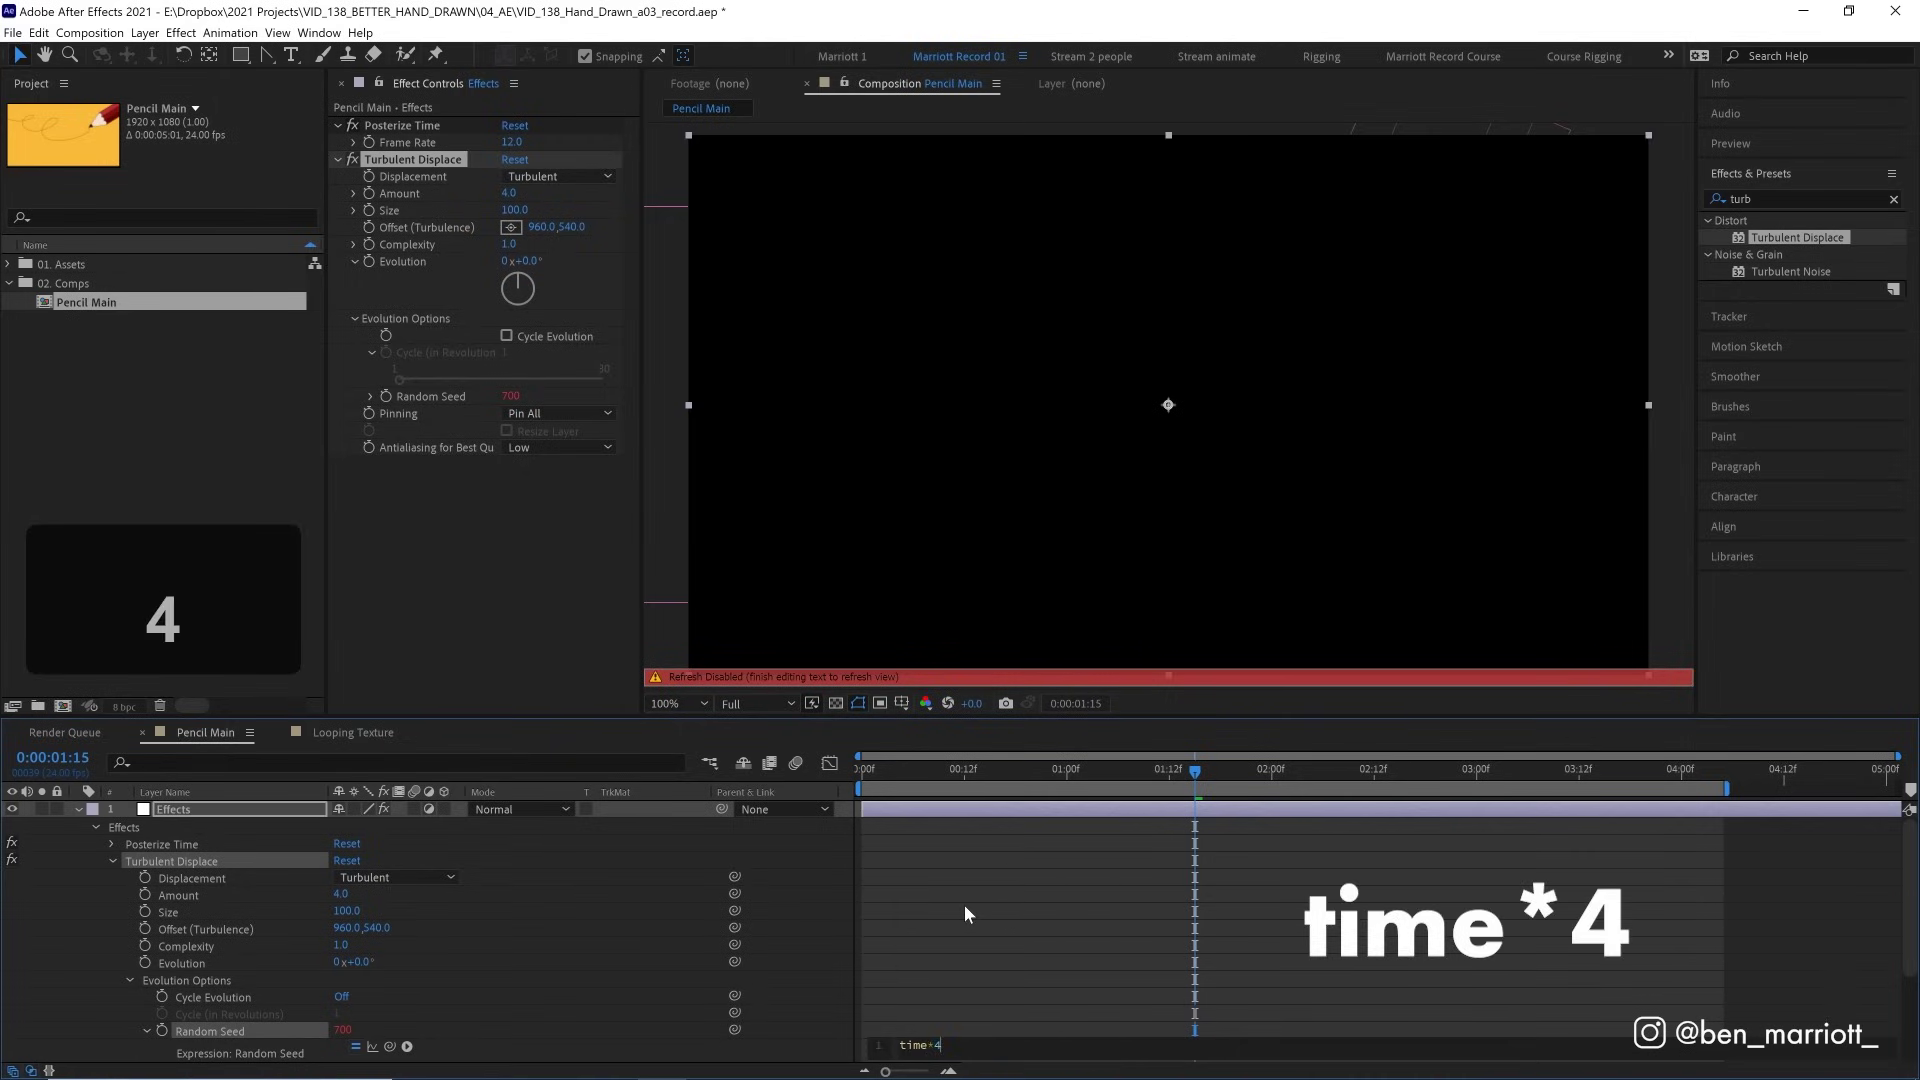
click(928, 986)
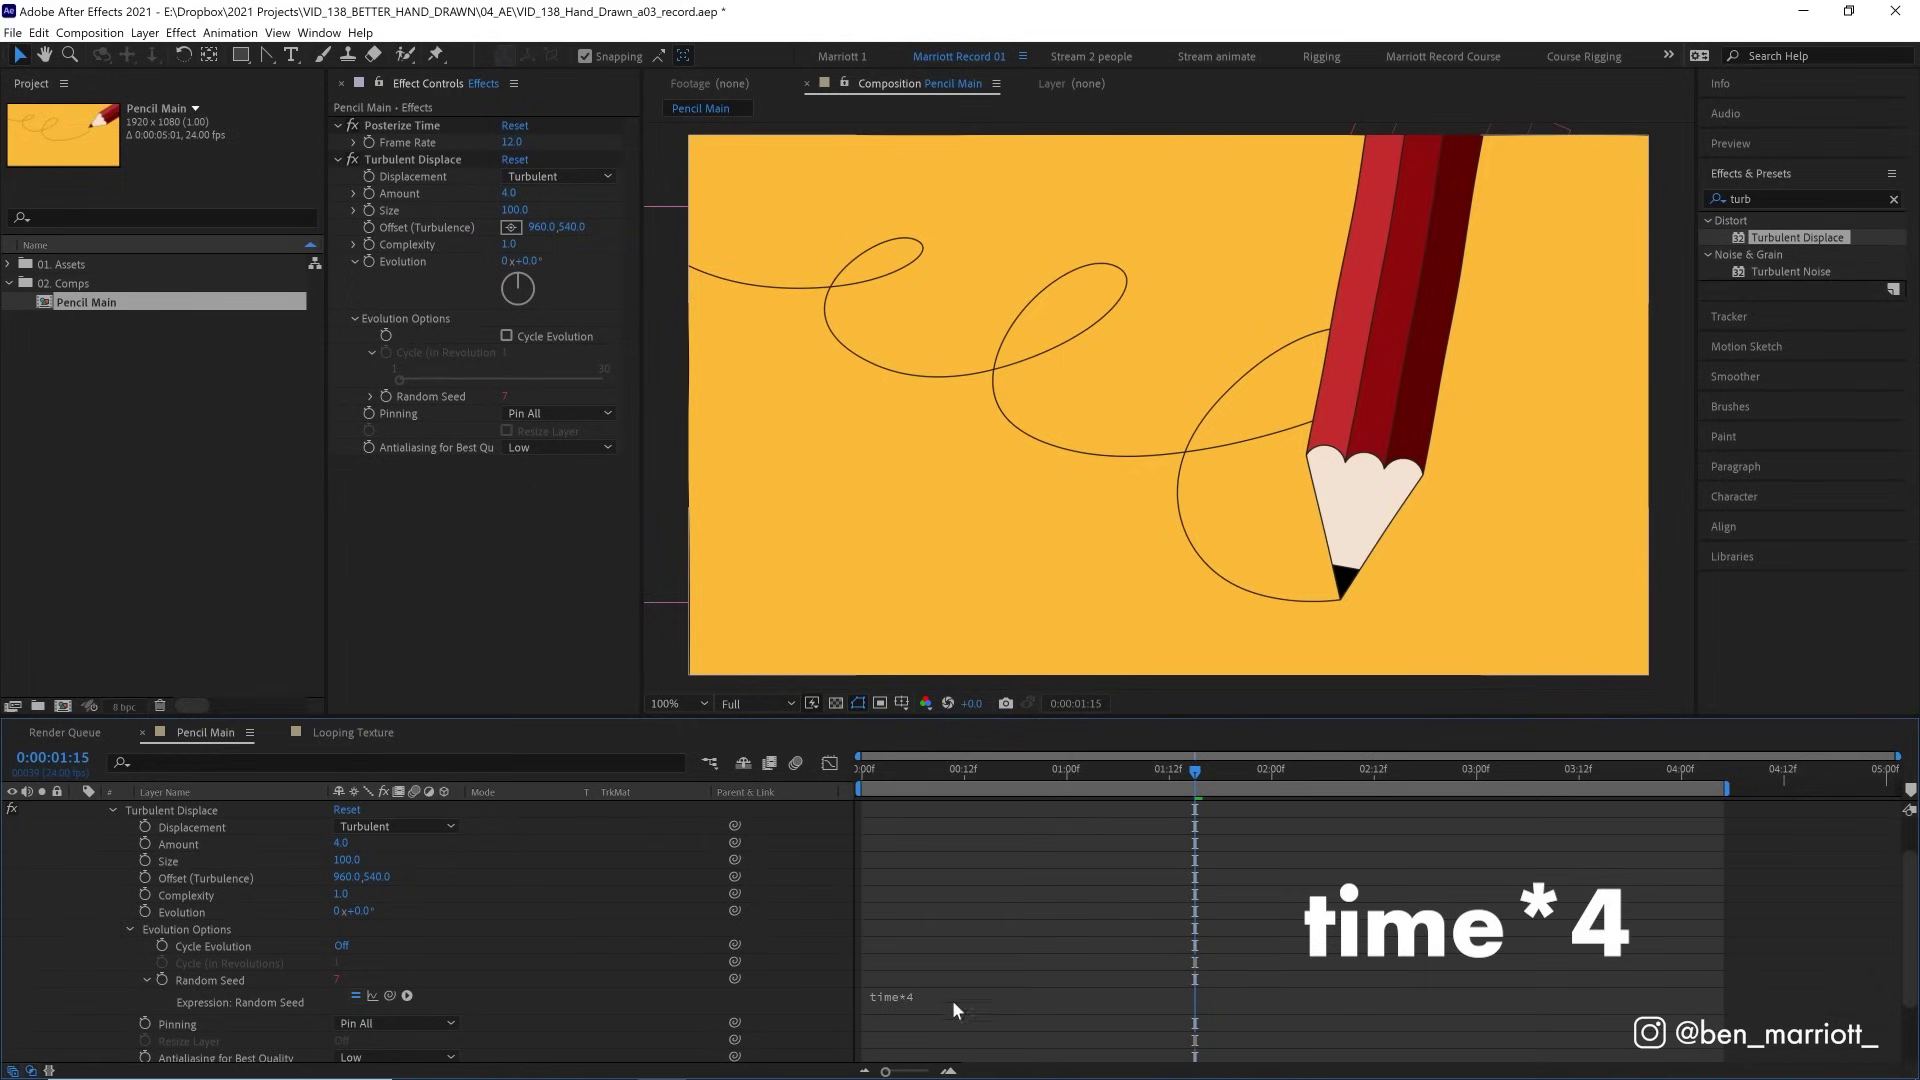
key(space)
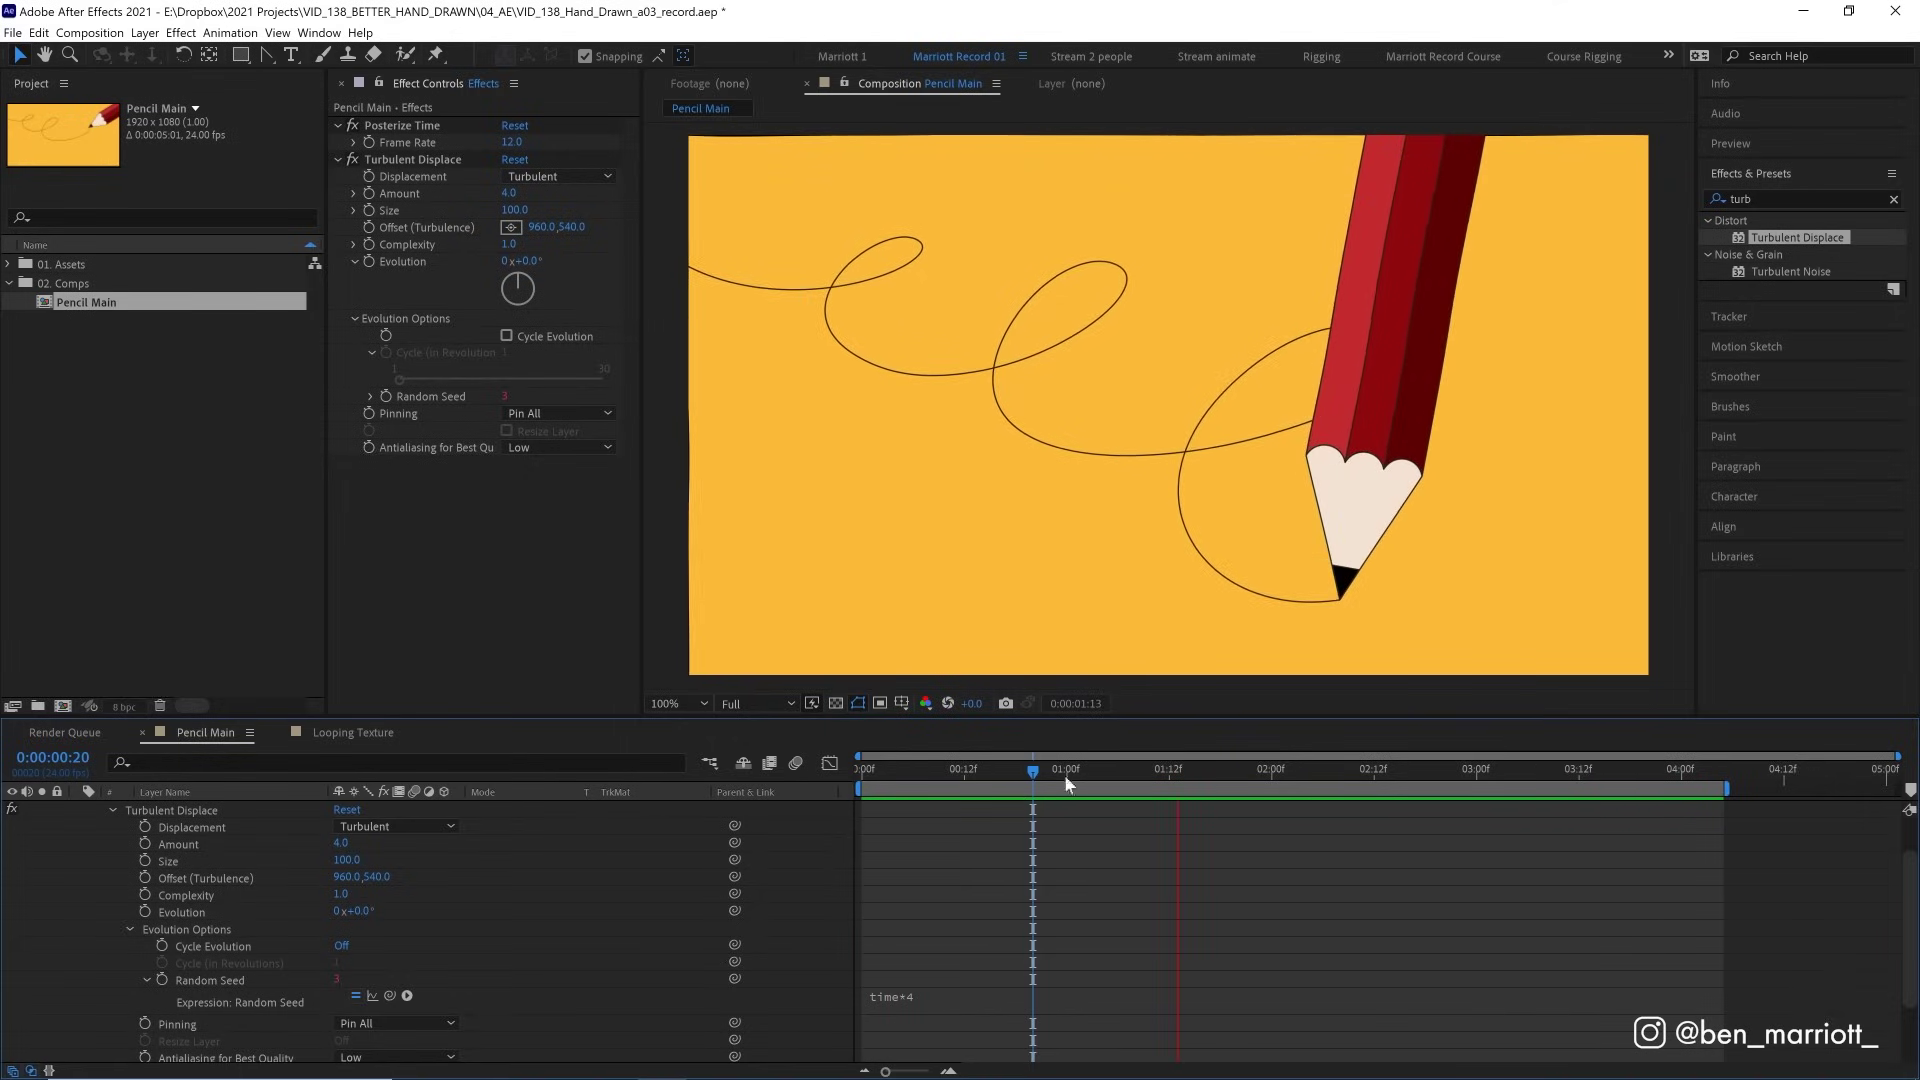
key(space)
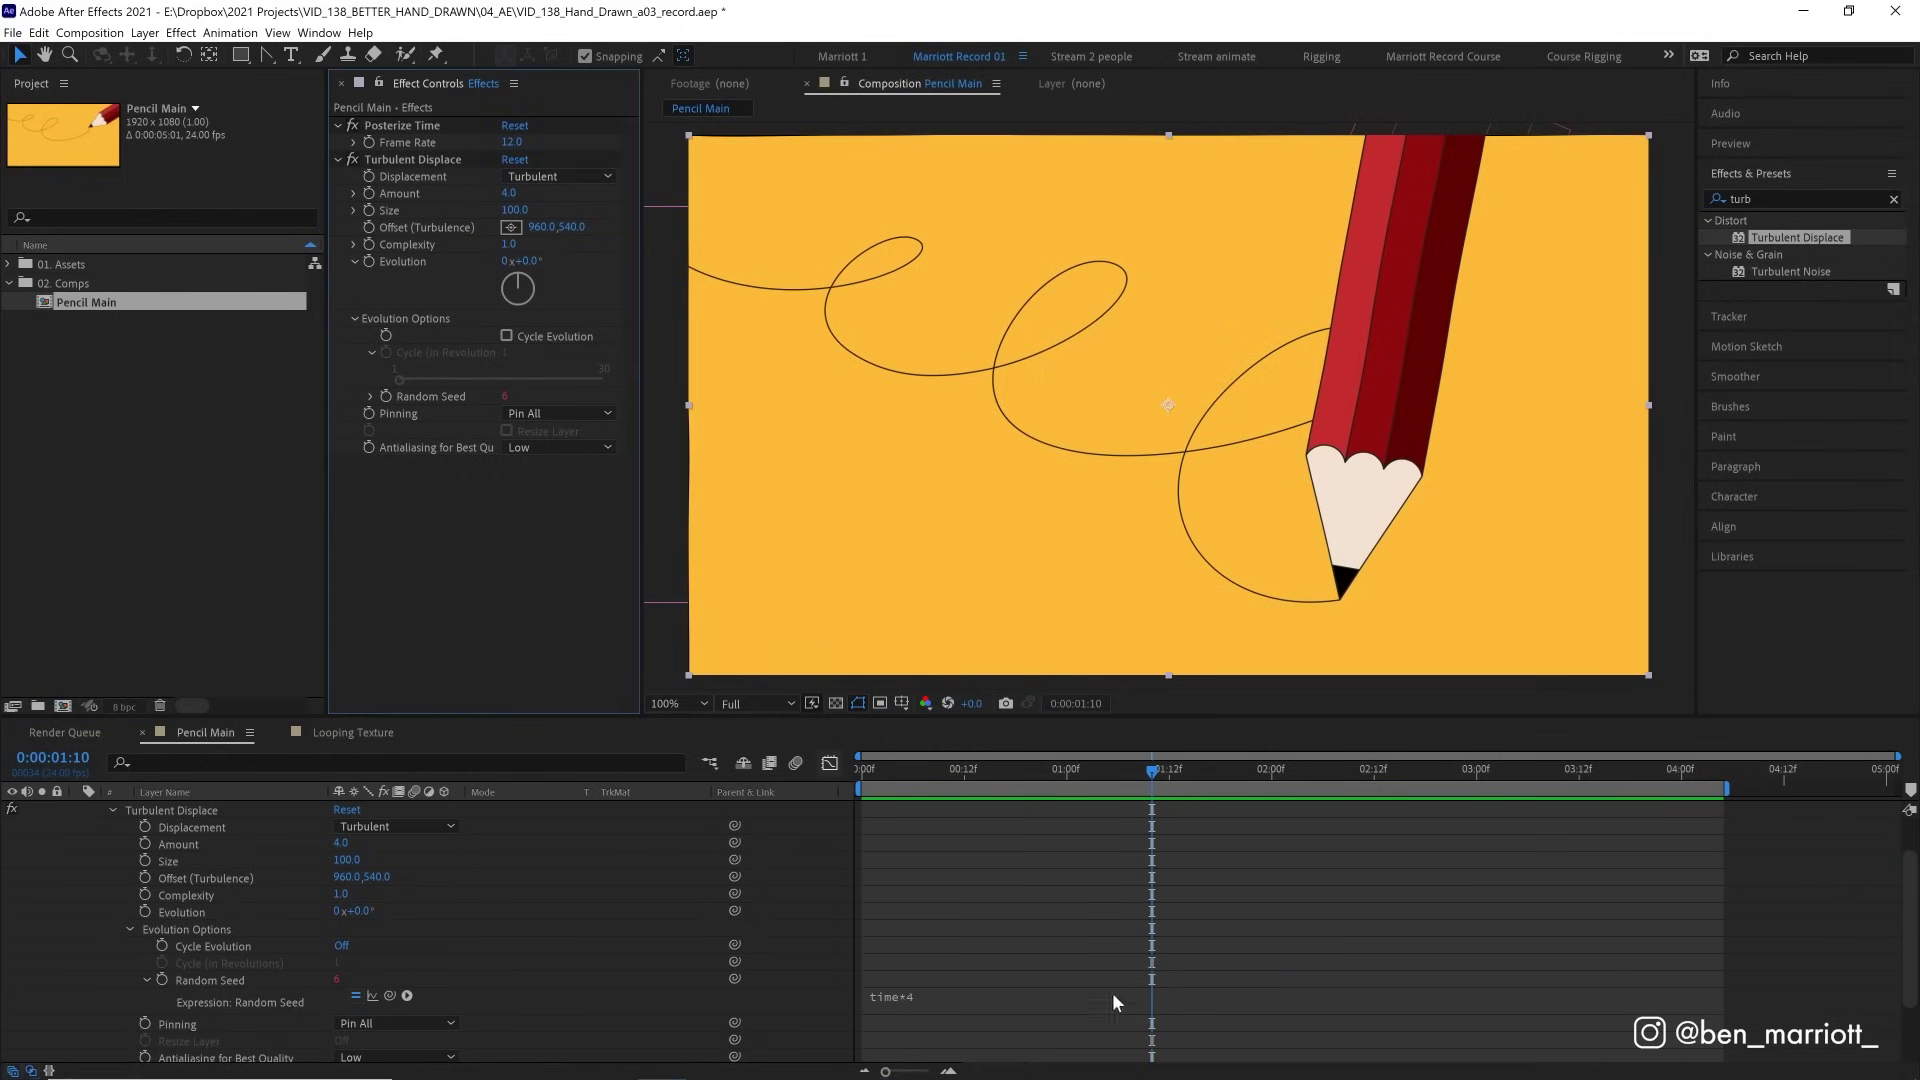
Duplicate Turbulent Displace and set the copy's Amount to 30.
click(418, 159)
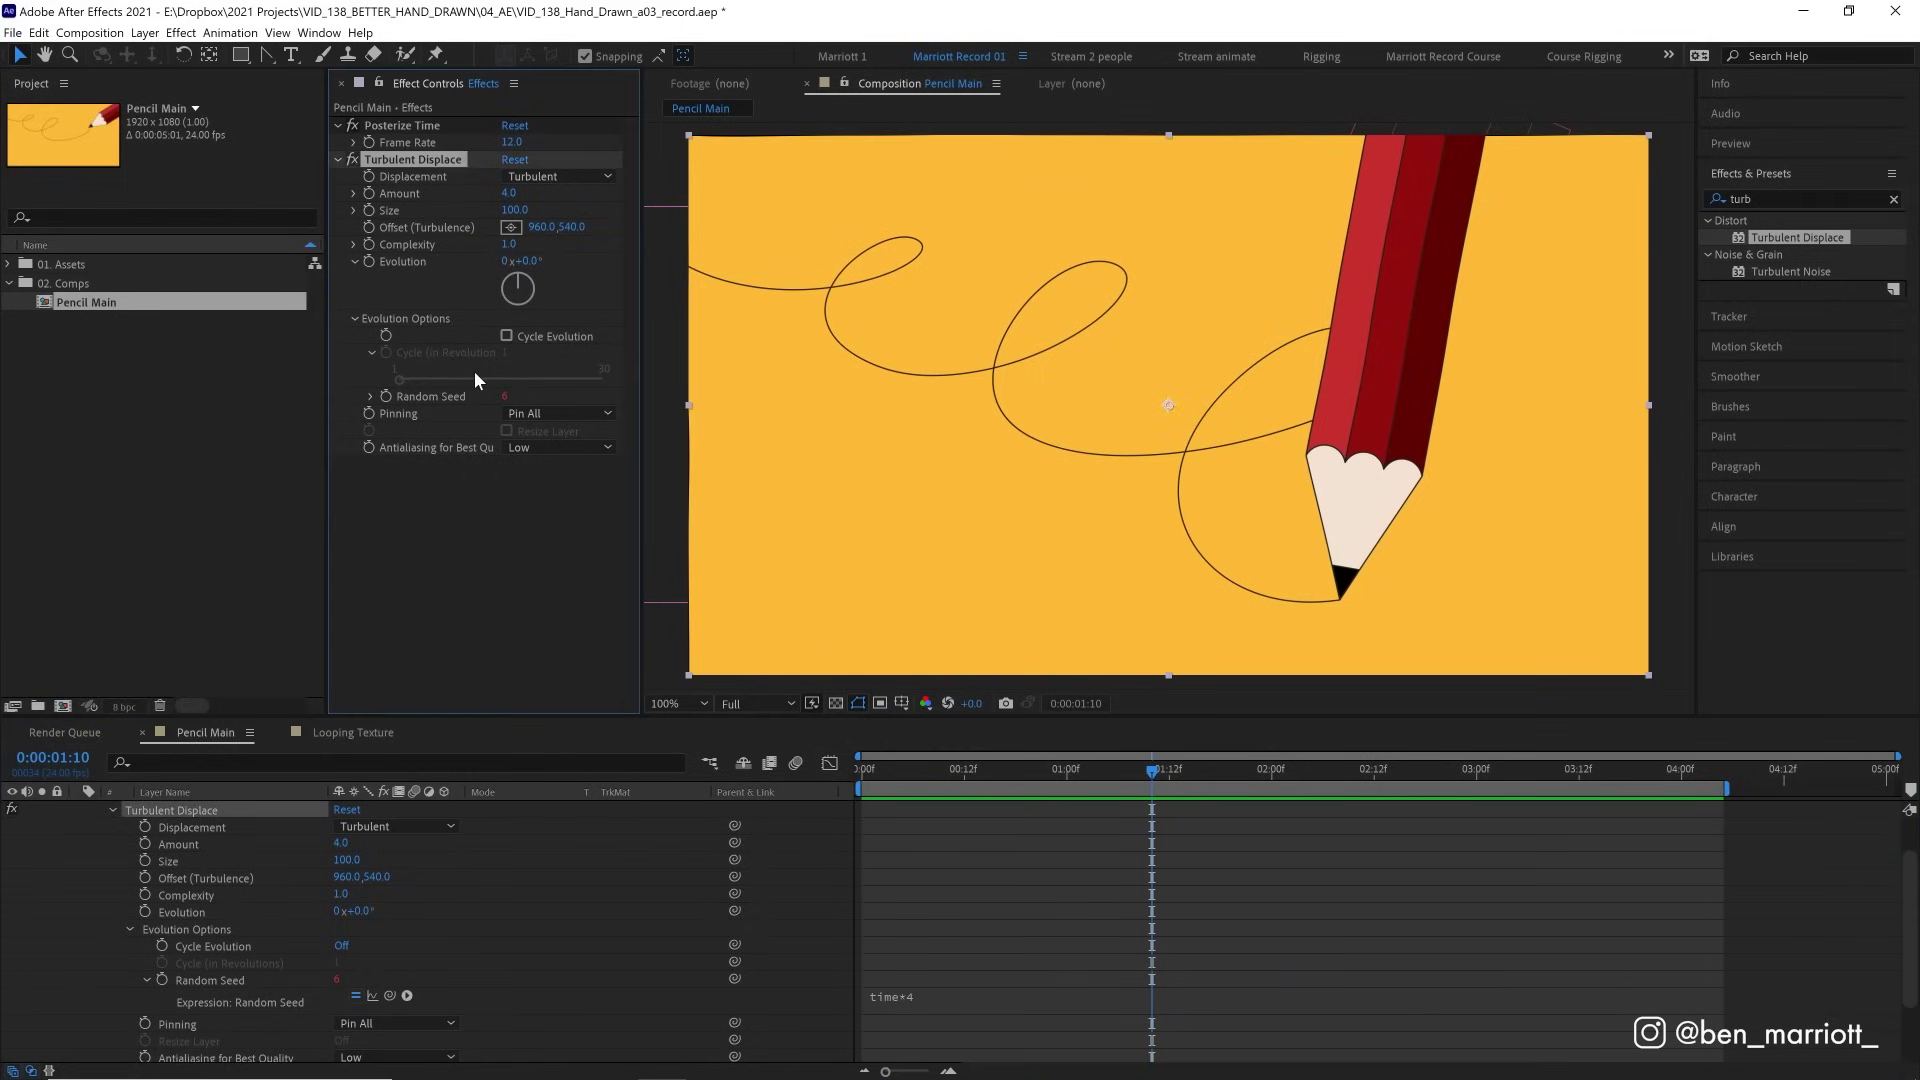
key(ctrl+space)
key(ctrl+d)
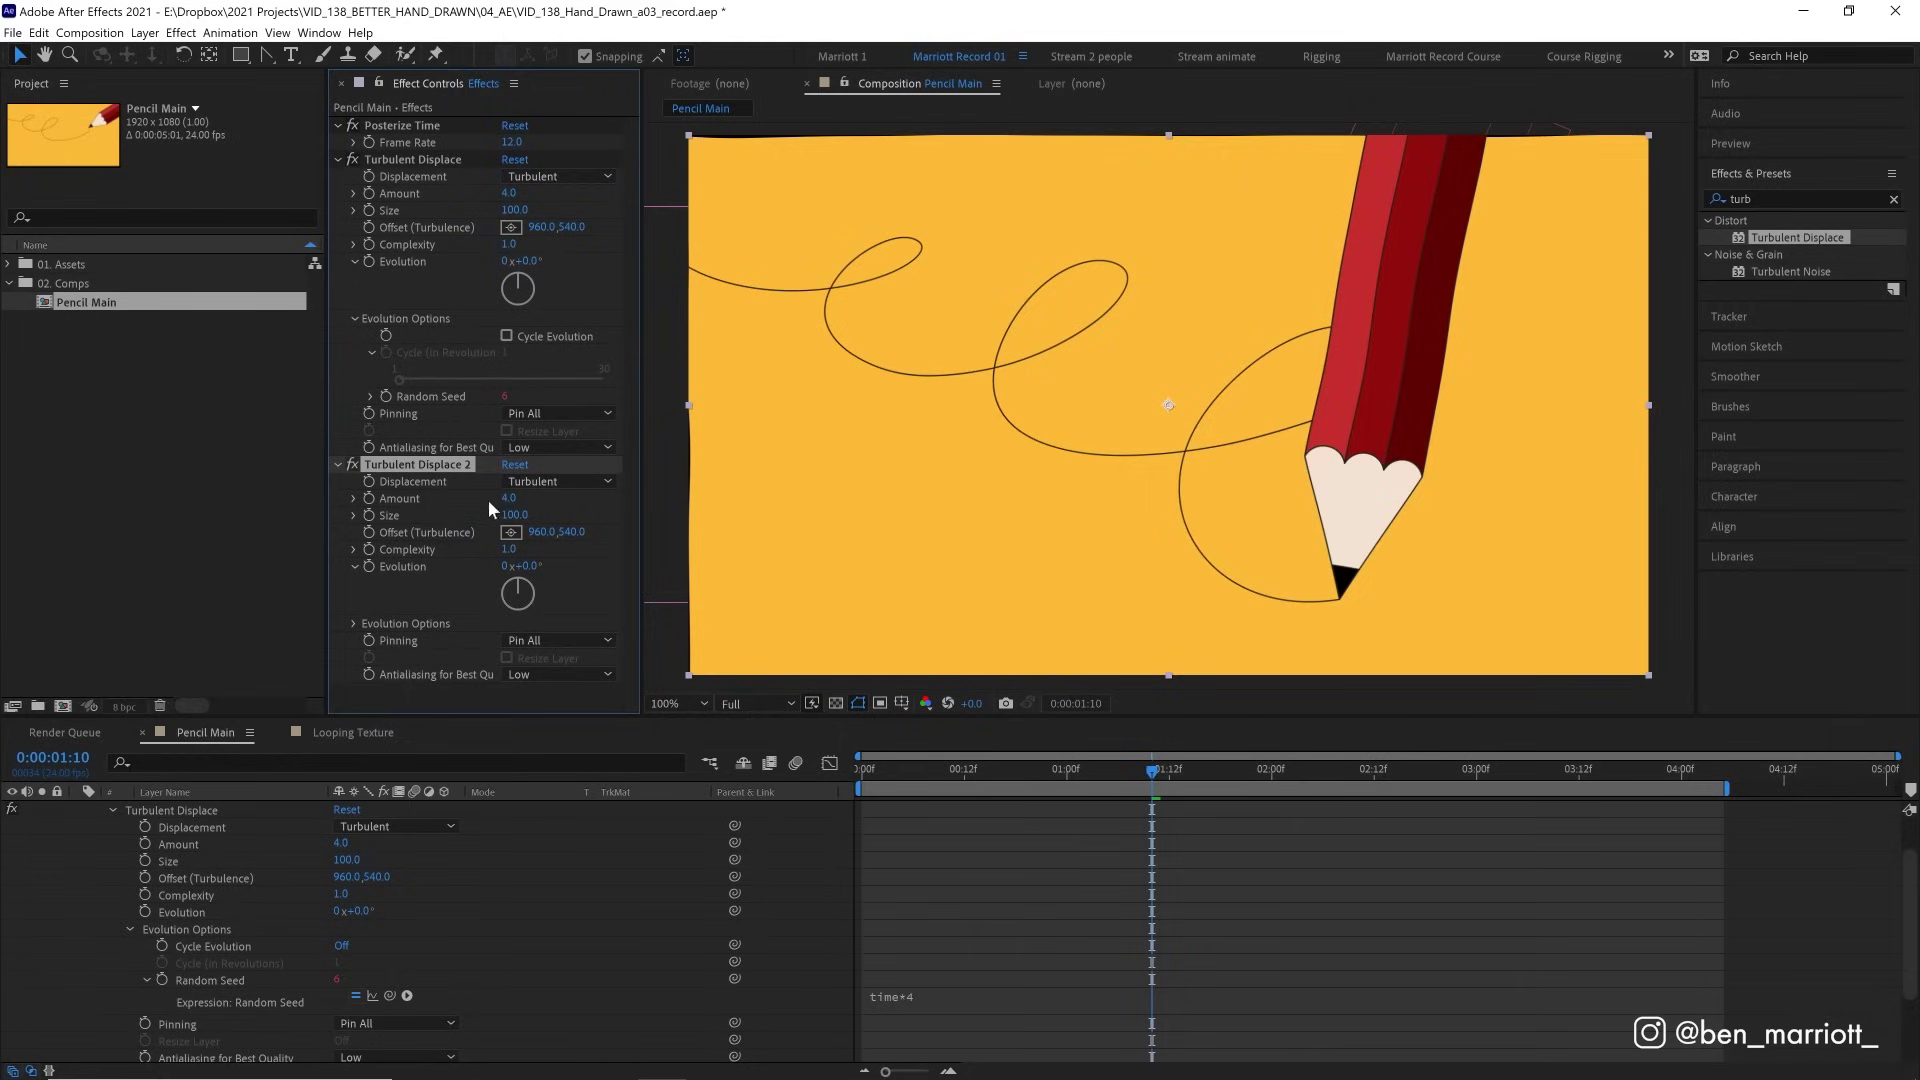
text(30)
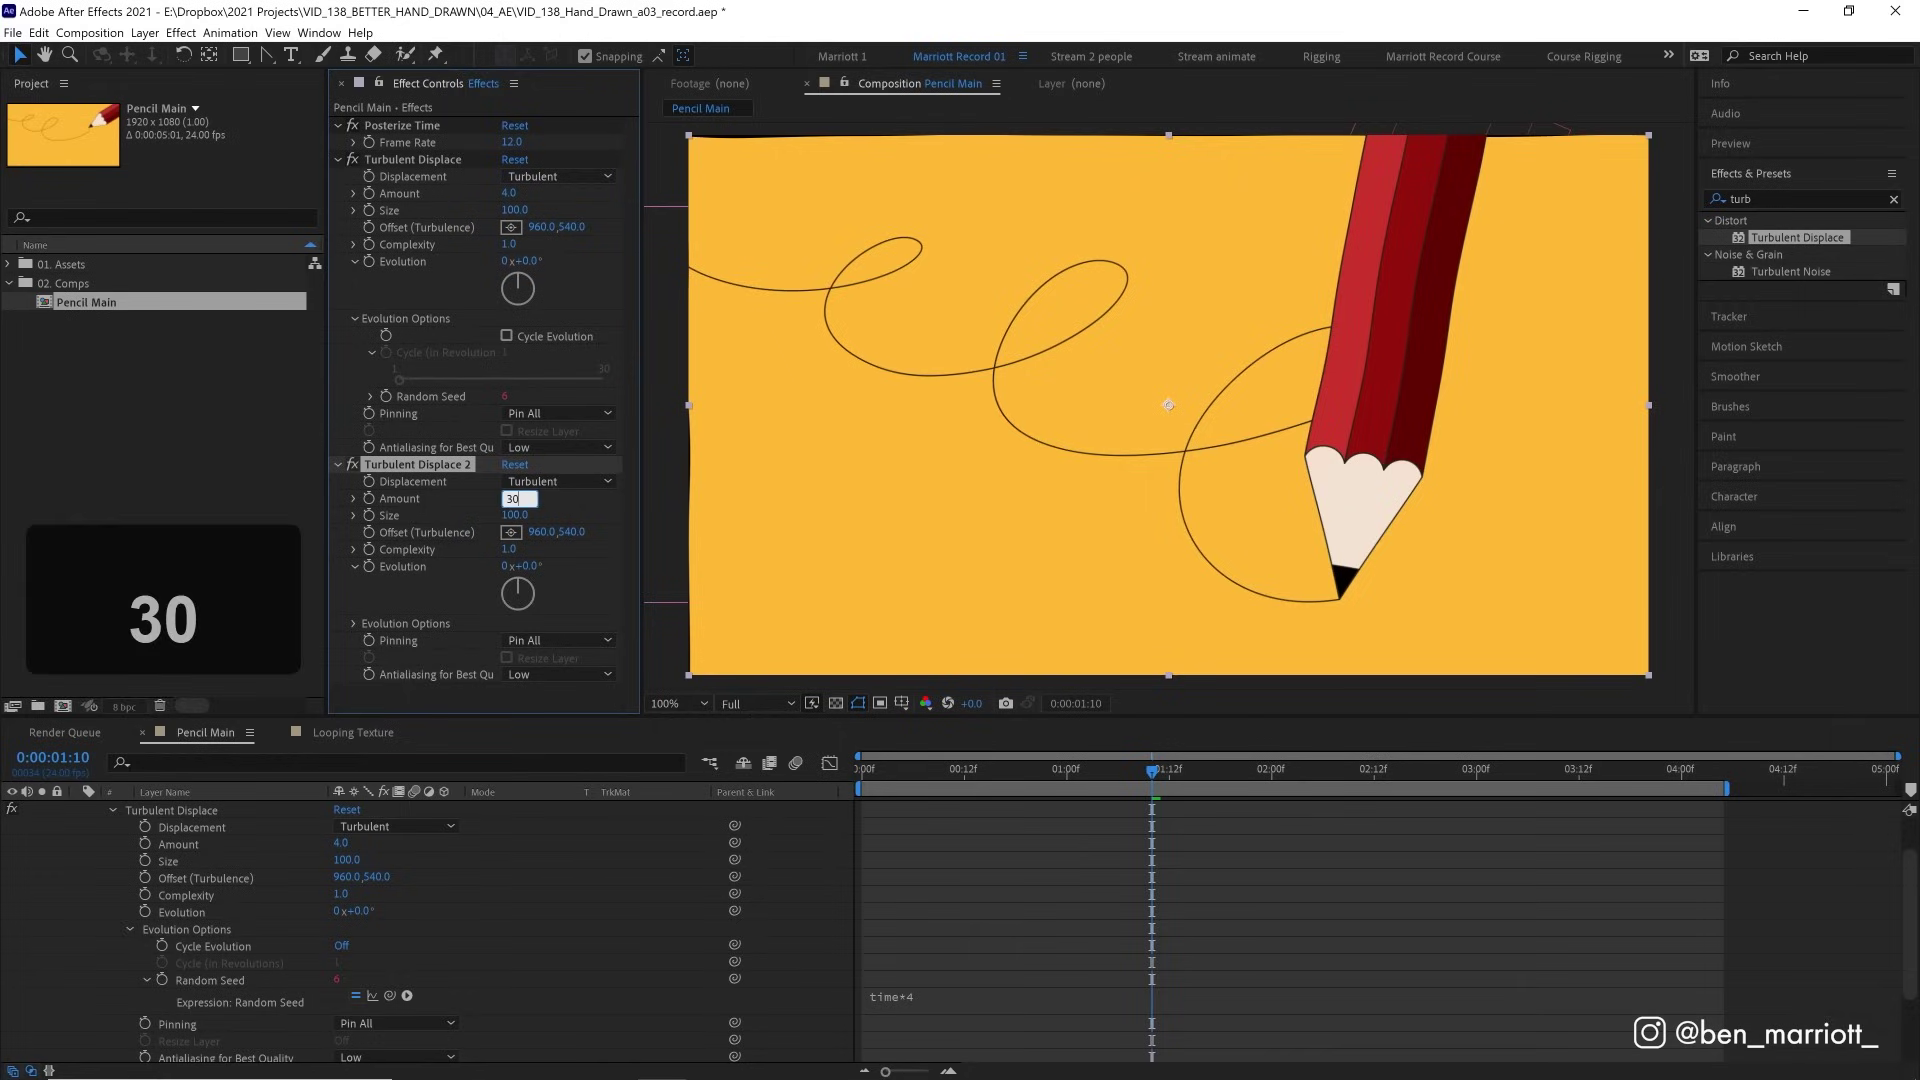
key(Return)
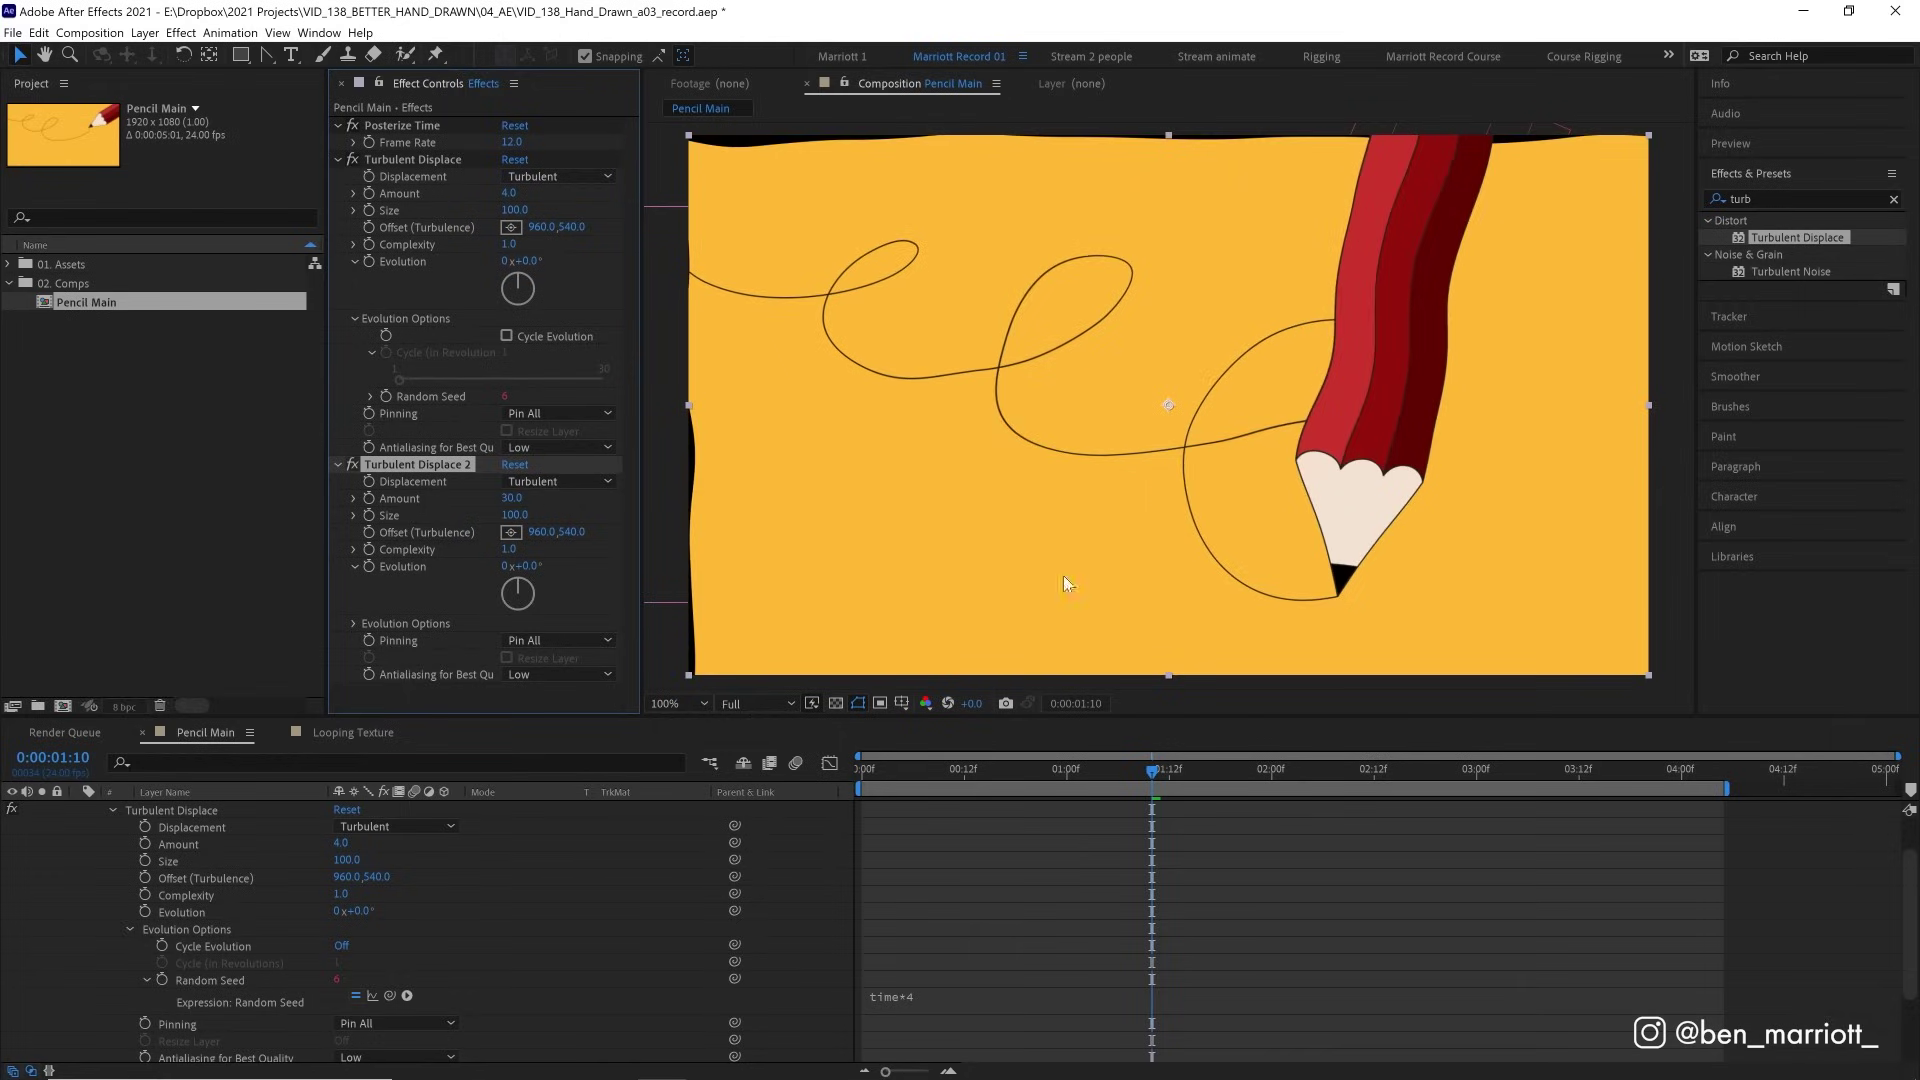
Set the copy's Size to 2 and Complexity to 2, then preview the animation.
click(511, 515)
text(2)
key(Return)
scroll(1128, 312, up, 2)
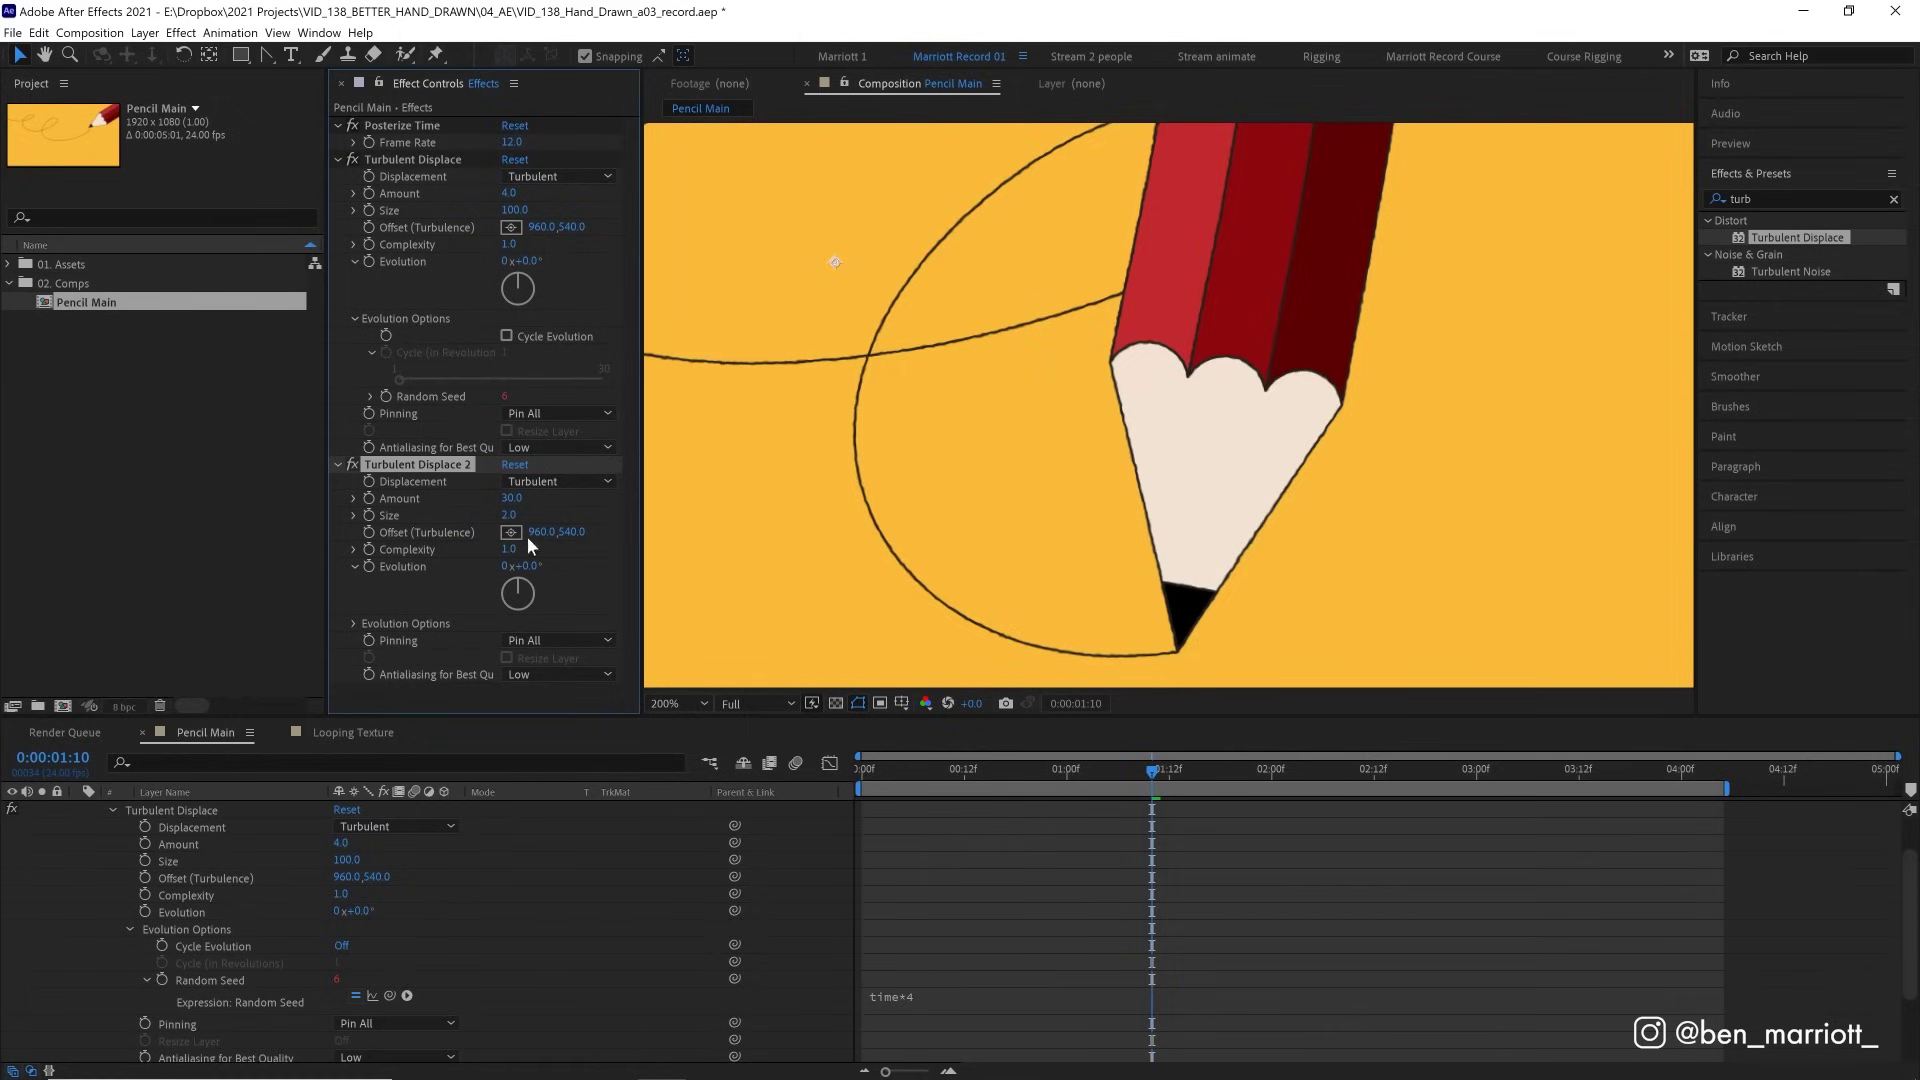
text(2)
key(Return)
key(space)
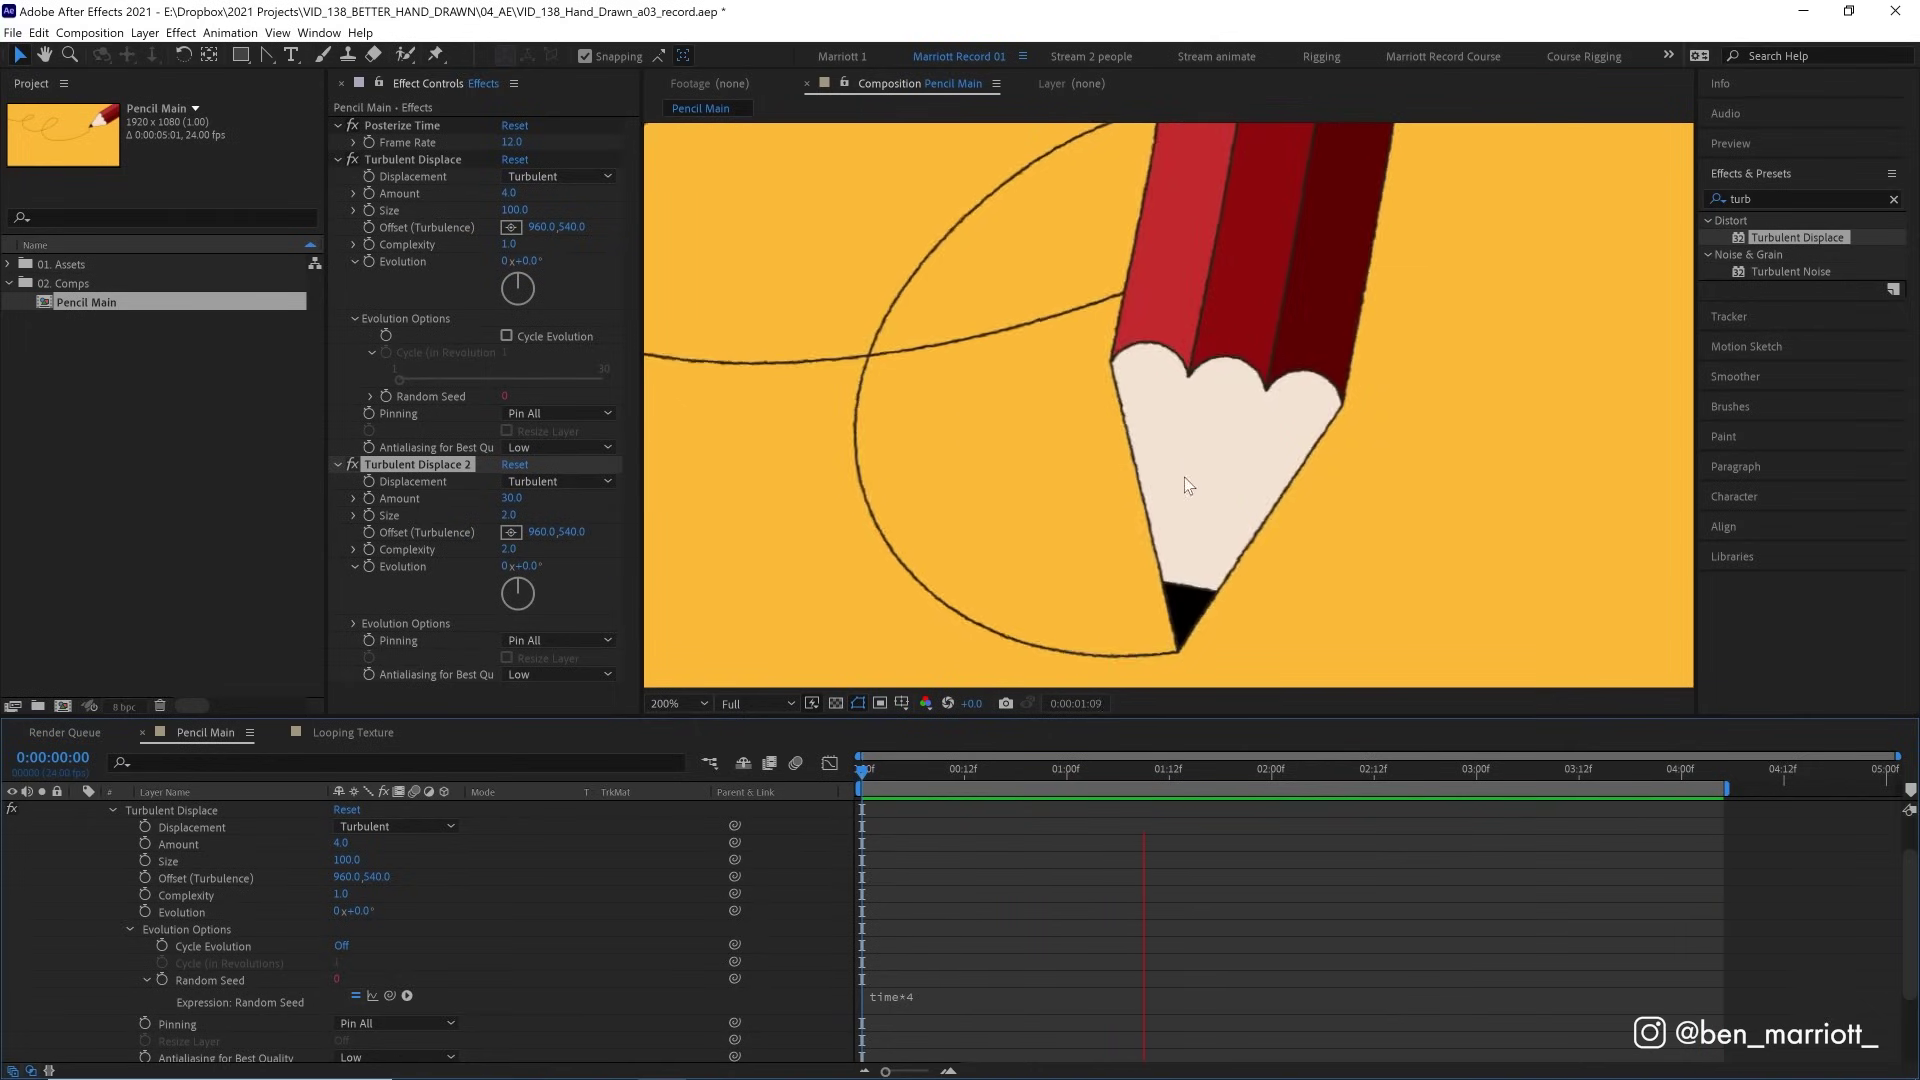
key(space)
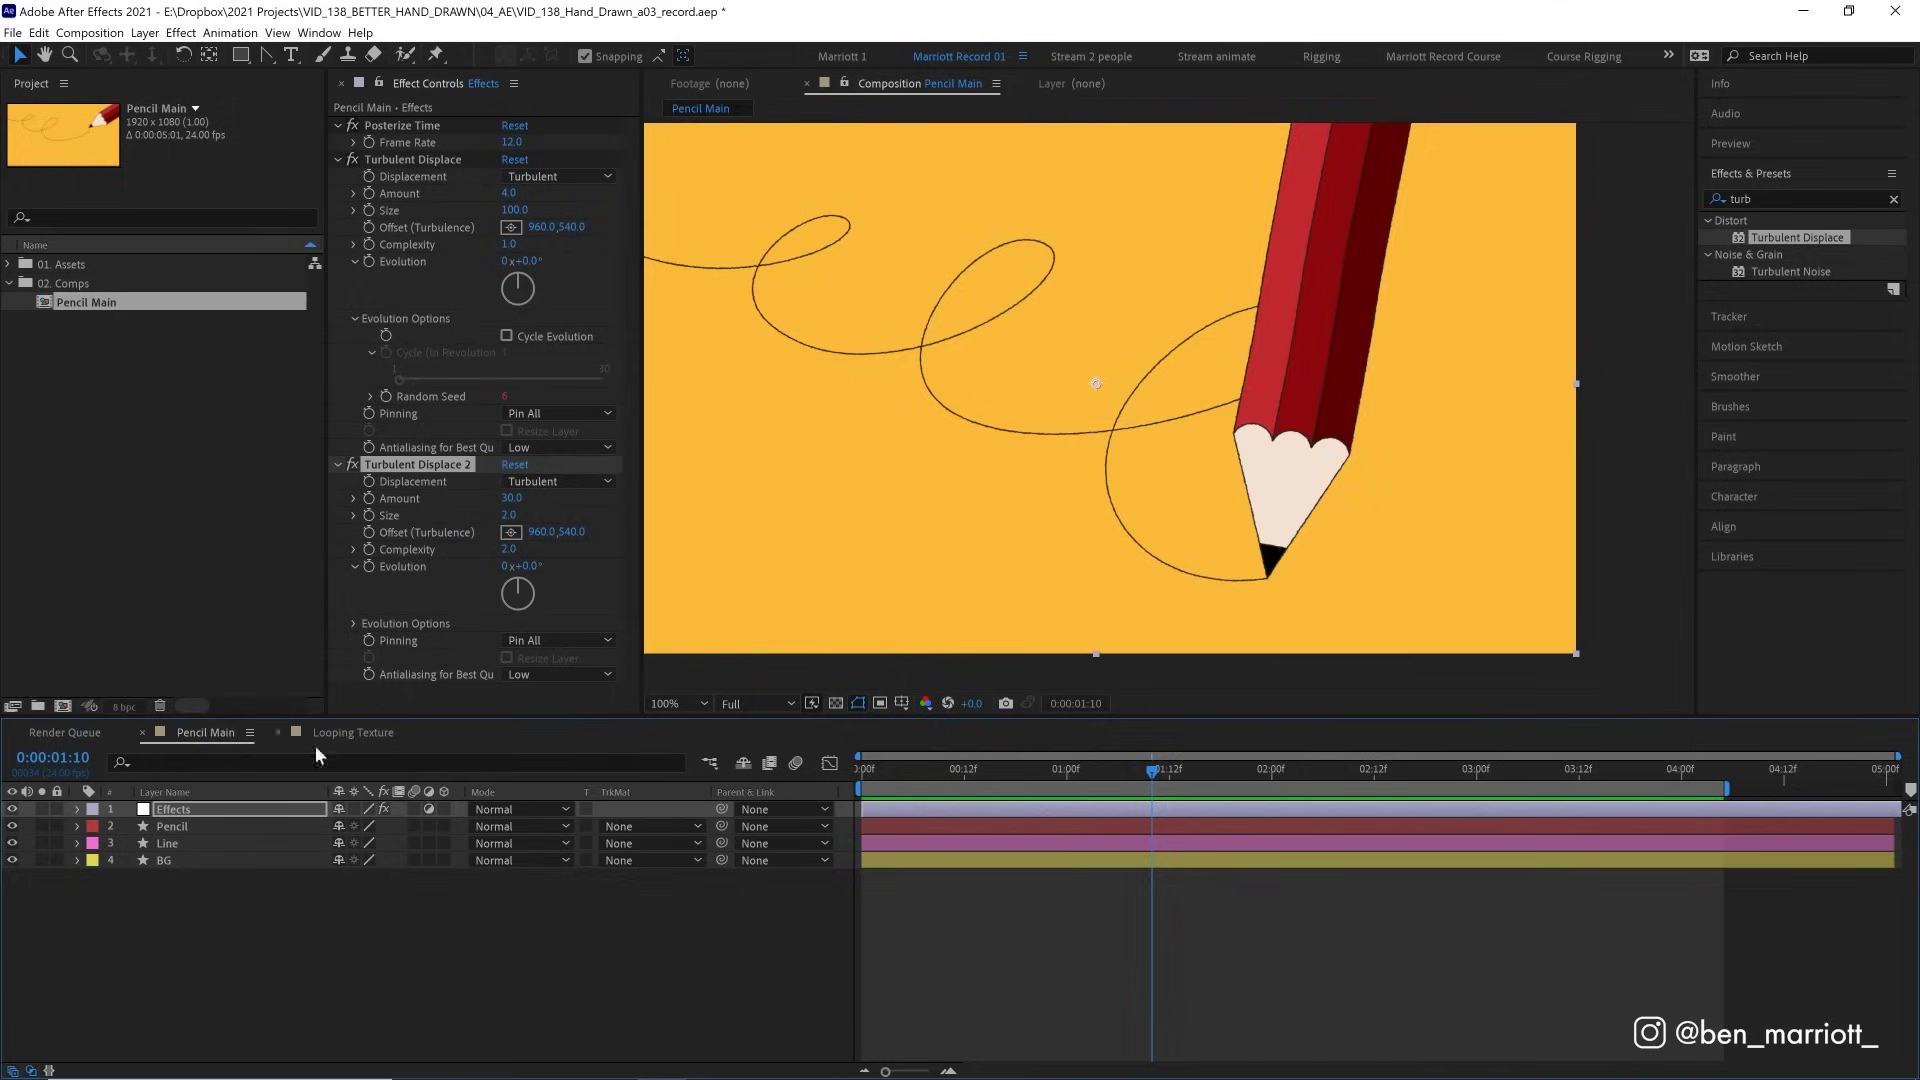
Make the Line layer visible and apply Roughen Edges to it.
click(196, 842)
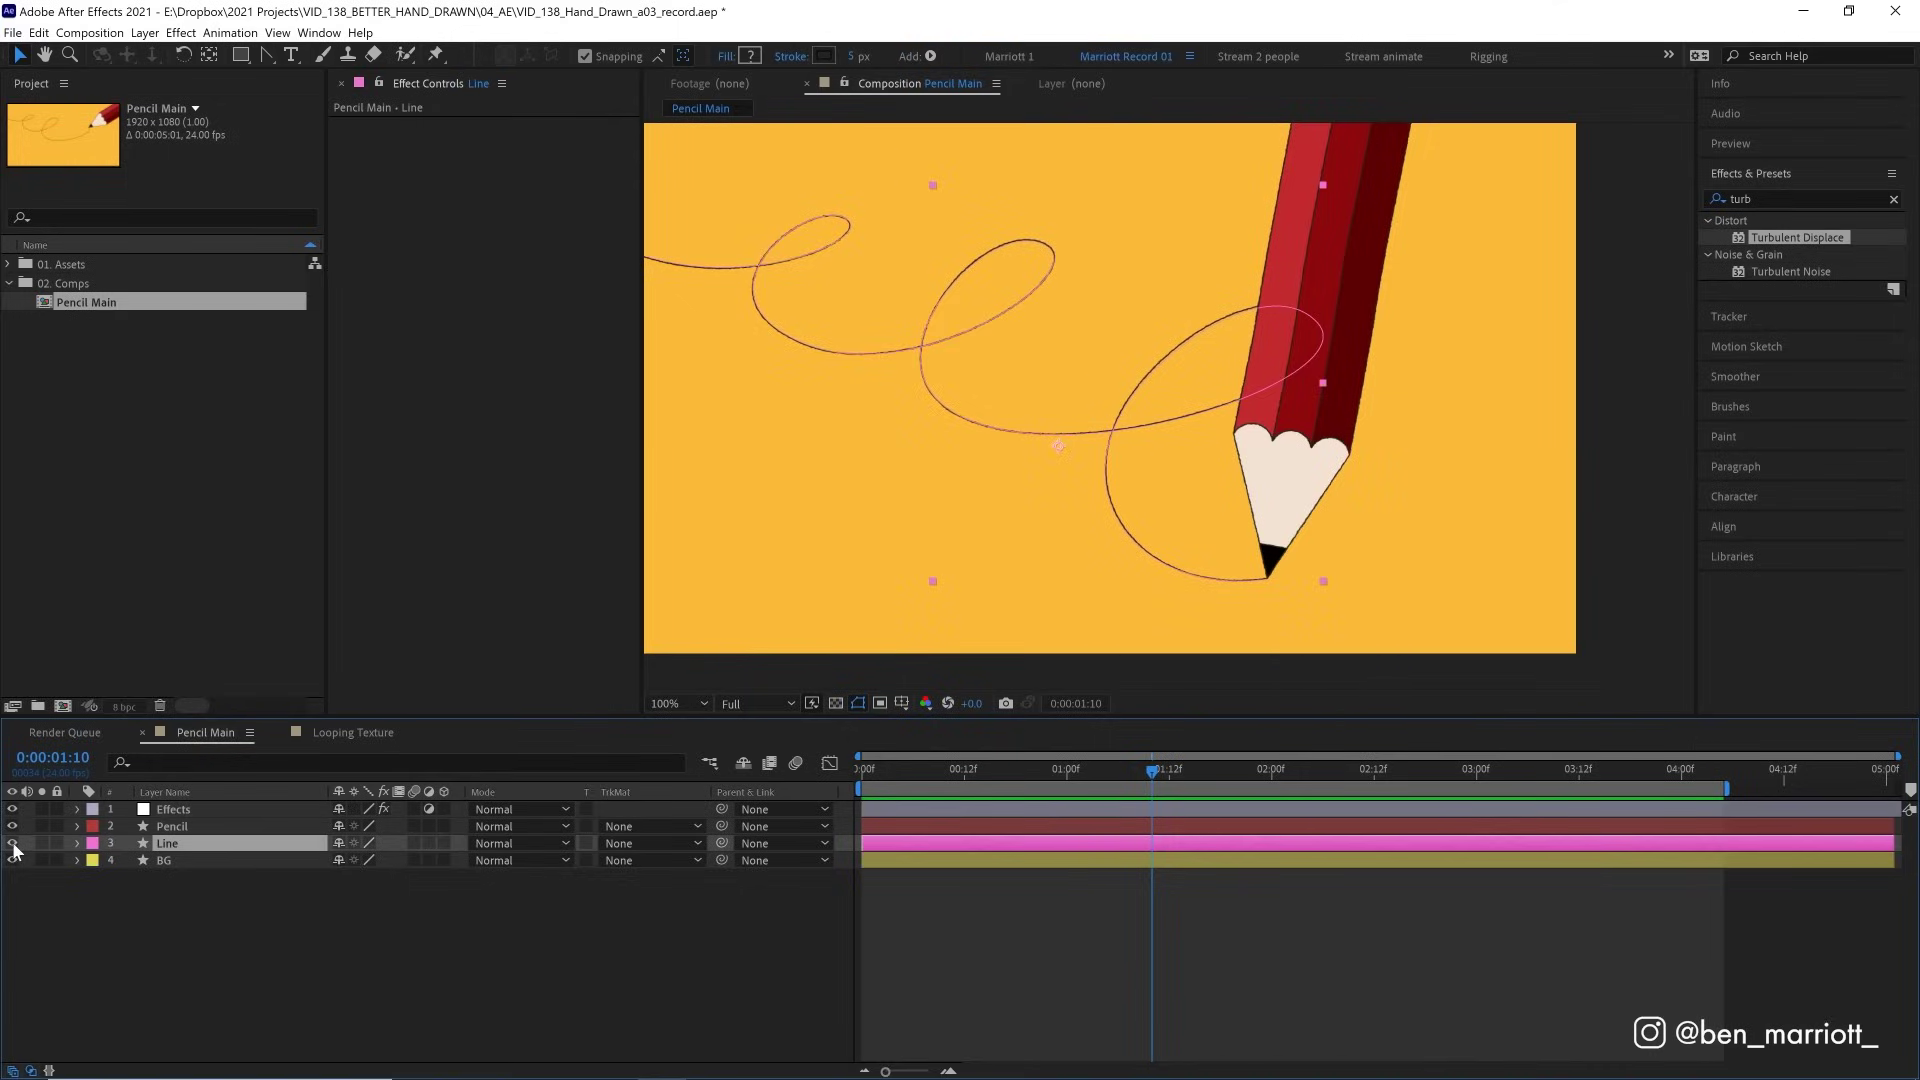
click(12, 844)
click(1752, 199)
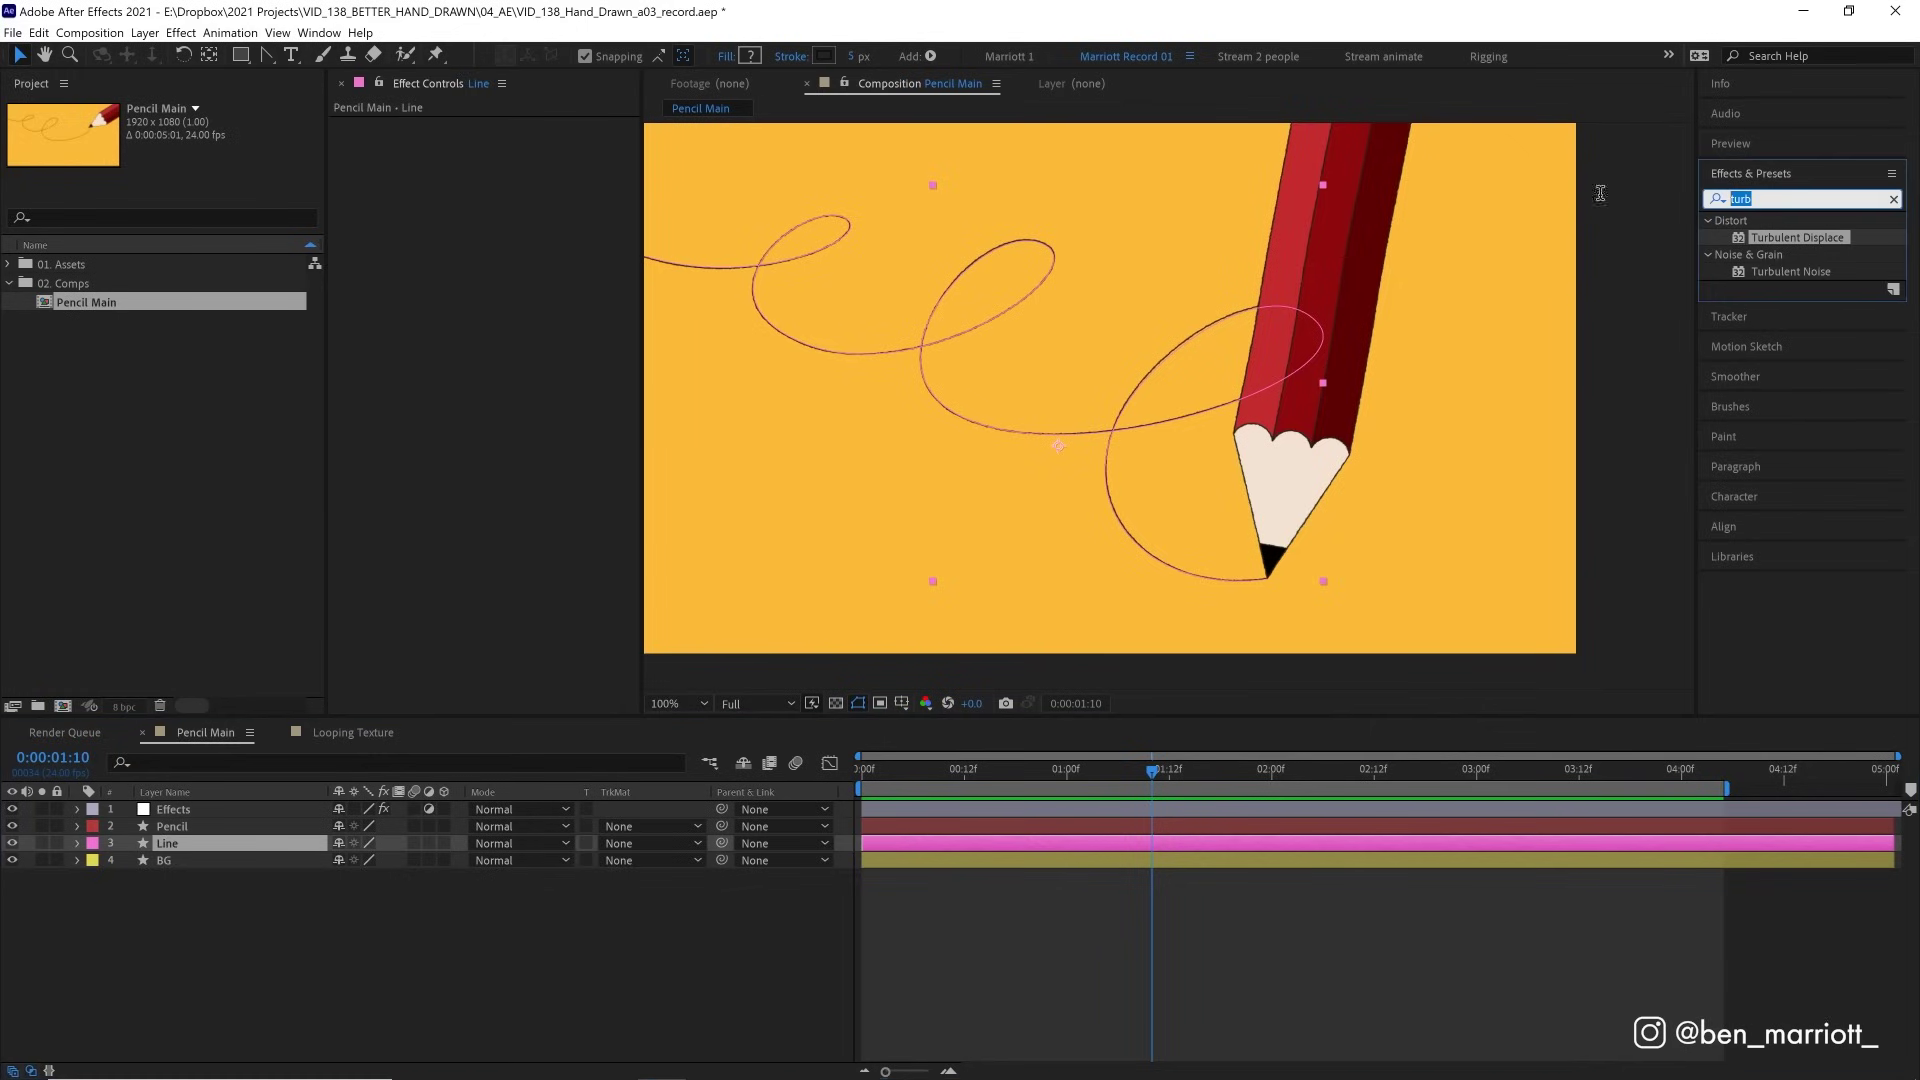
text(roughen)
double_click(1807, 237)
click(1074, 501)
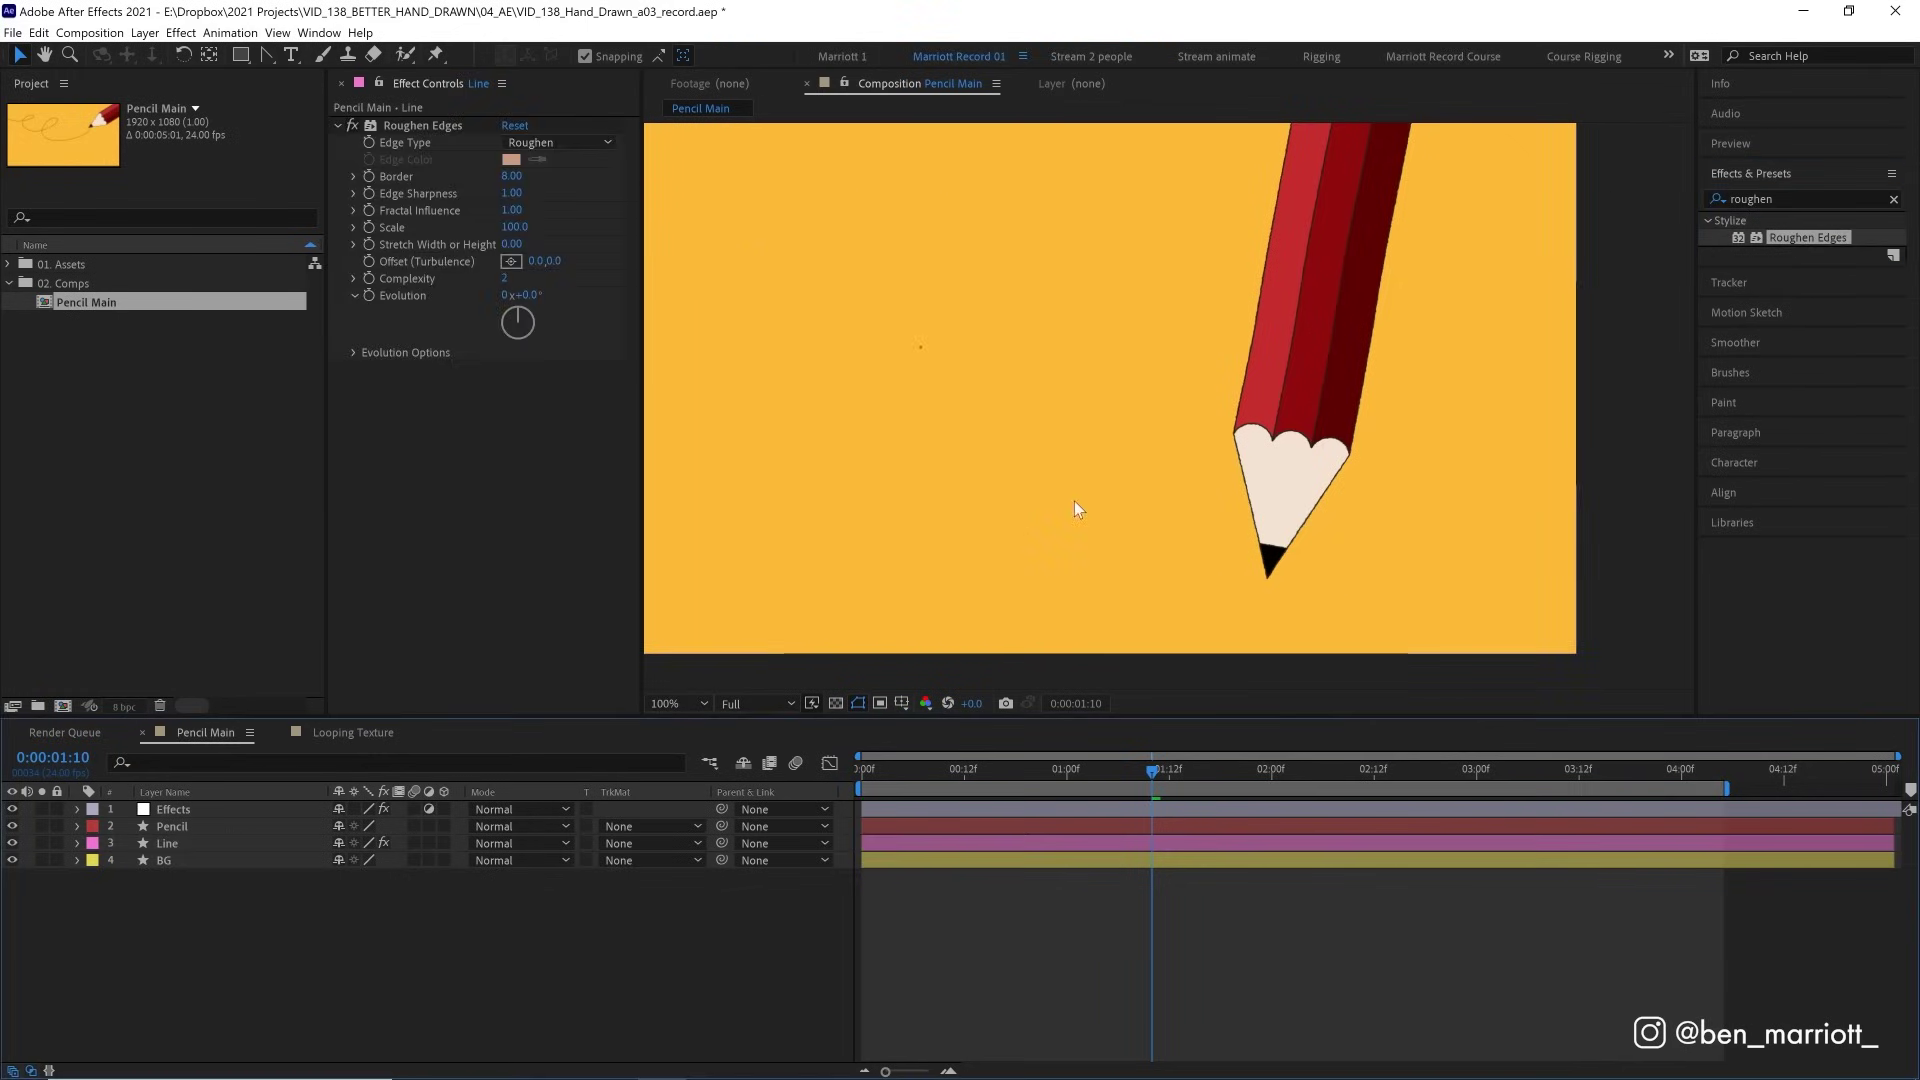
click(1027, 844)
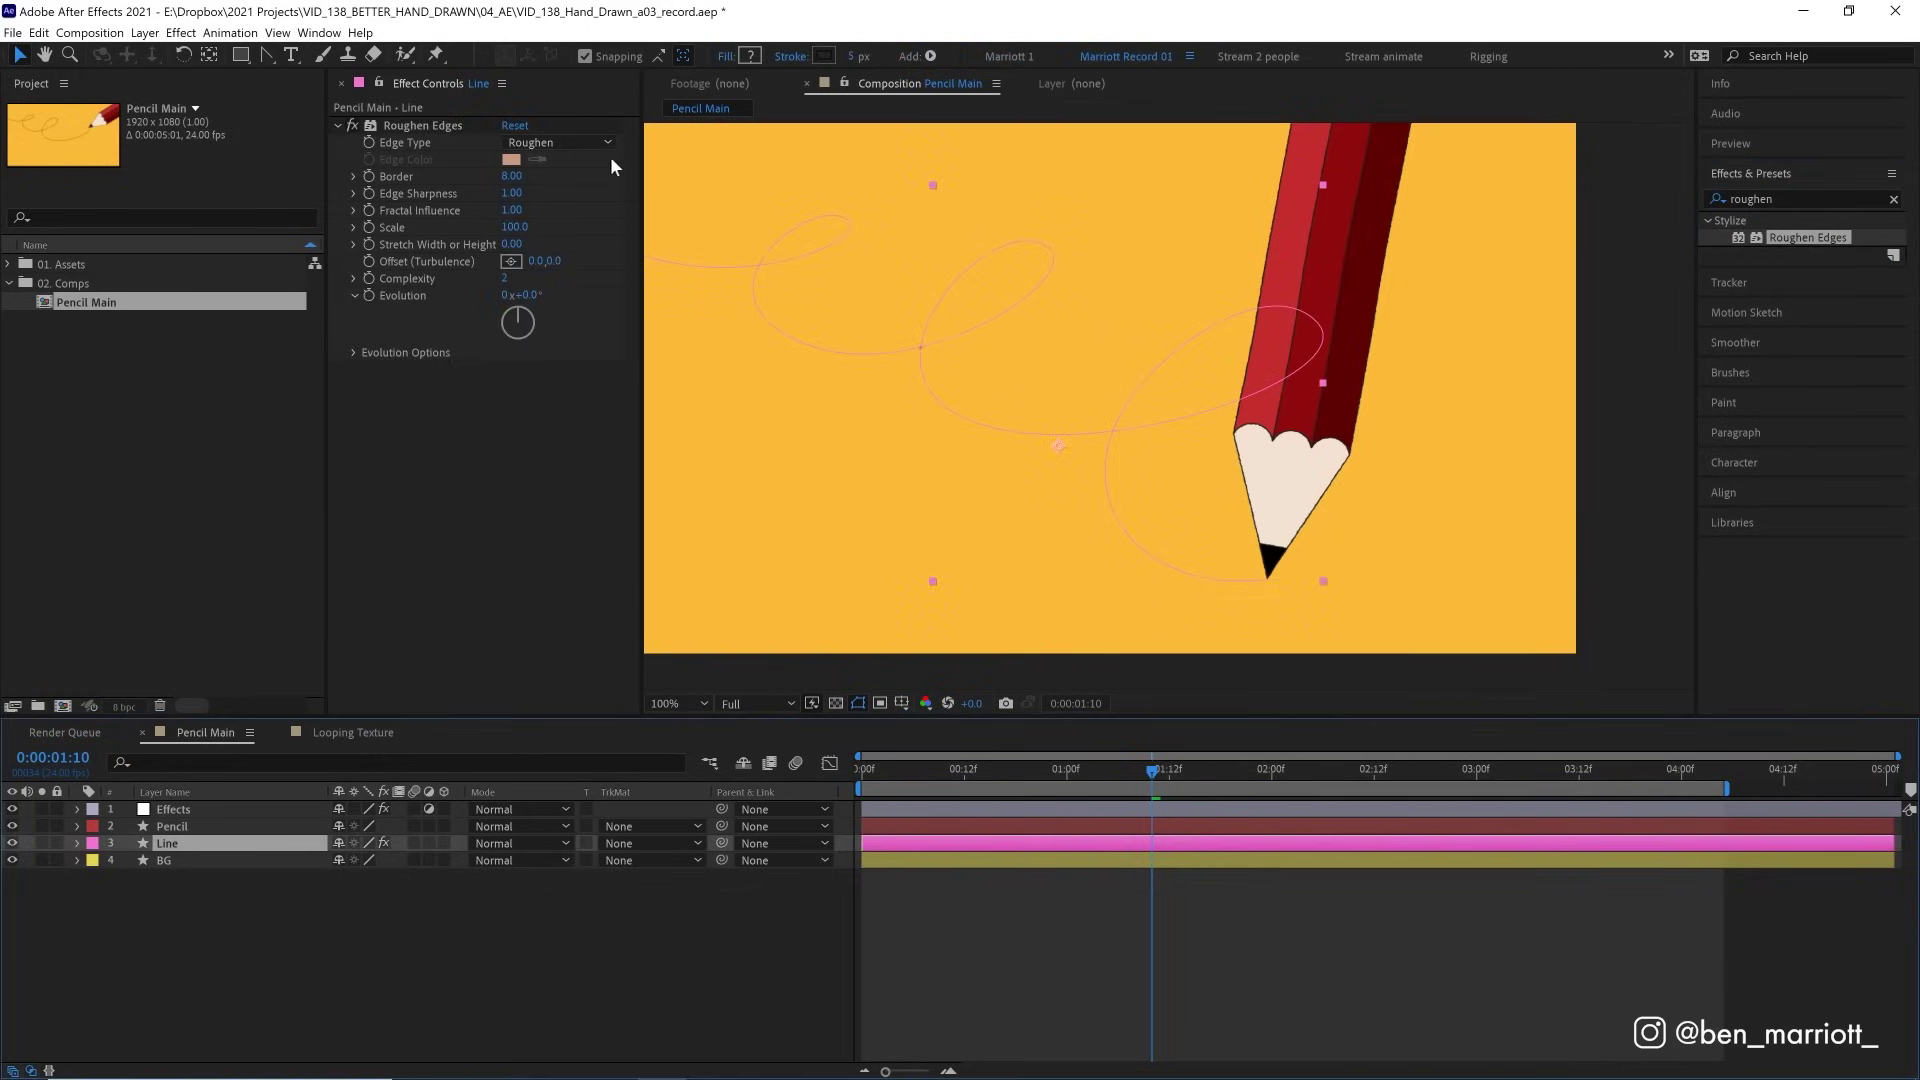
Set Roughen Edges Border to 2 and Edge Sharpness to 5, then preview.
click(511, 177)
text(2)
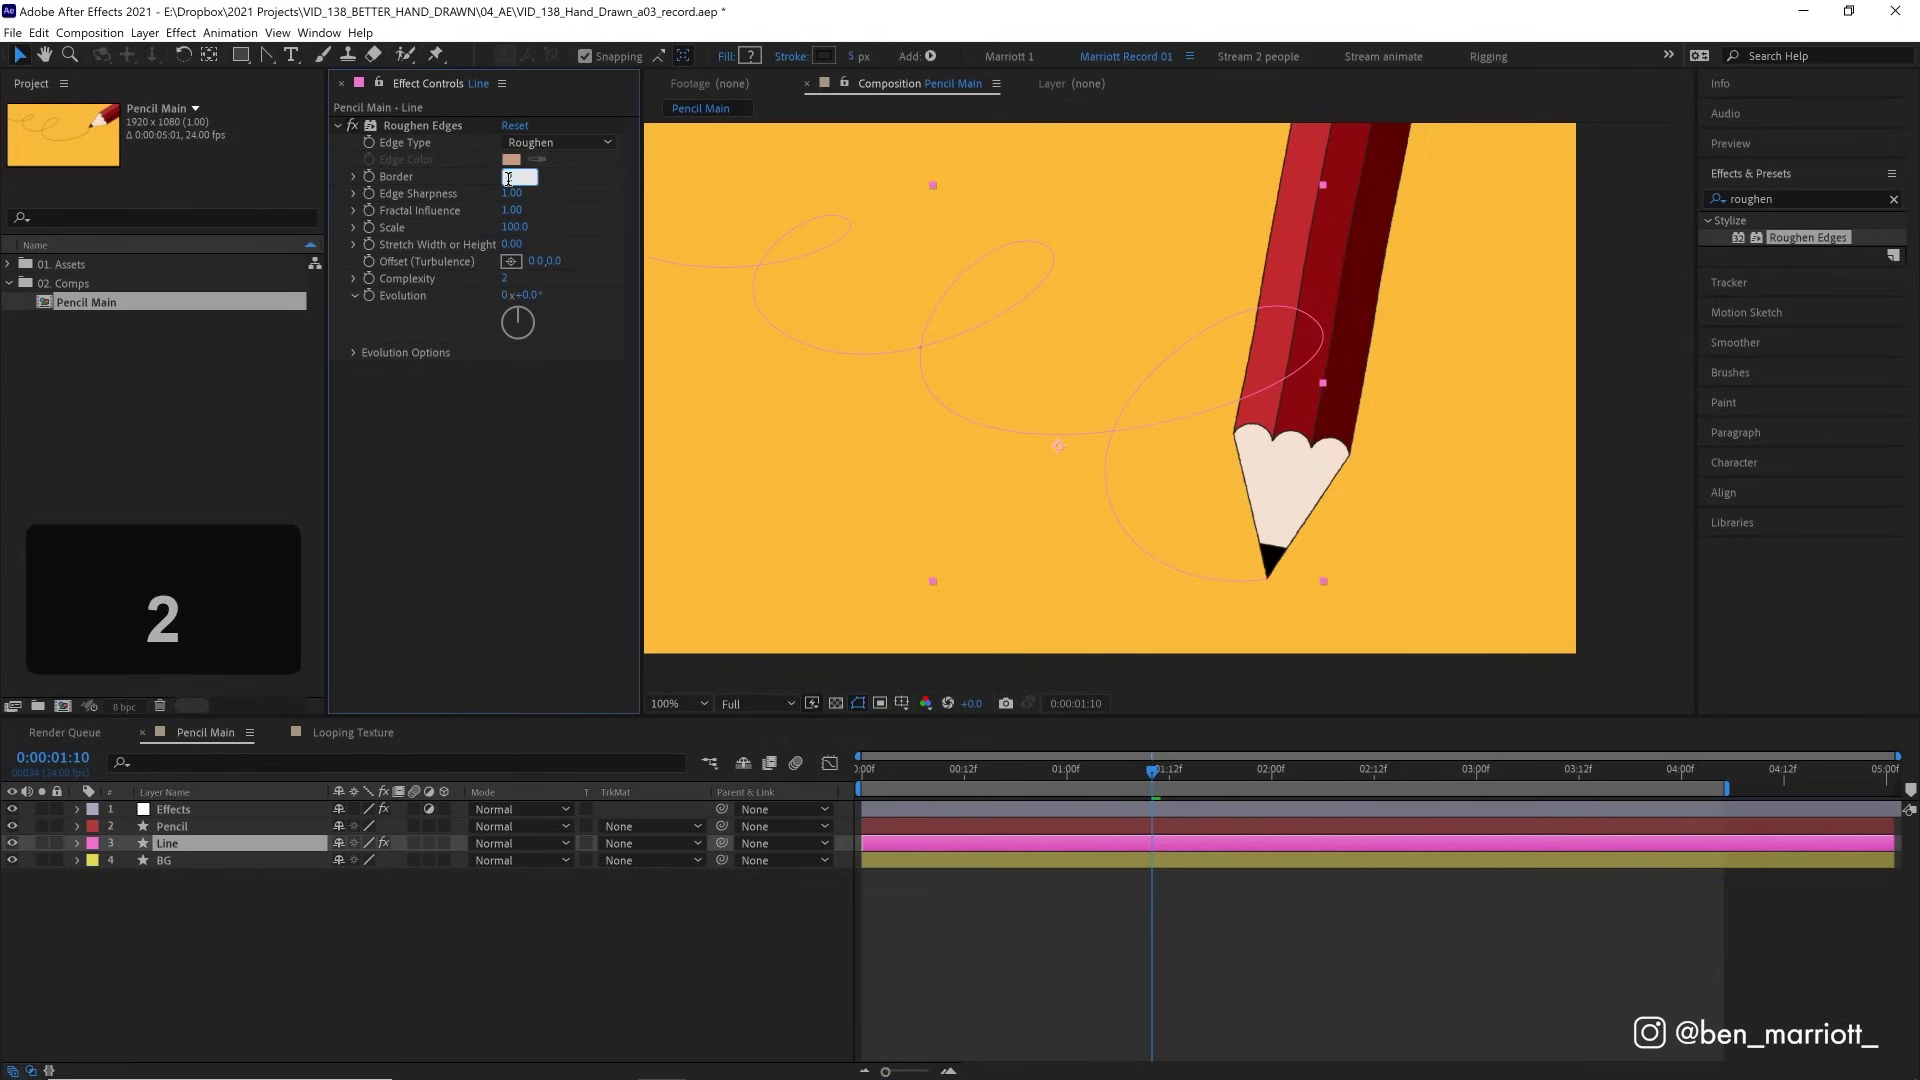
key(Return)
click(815, 467)
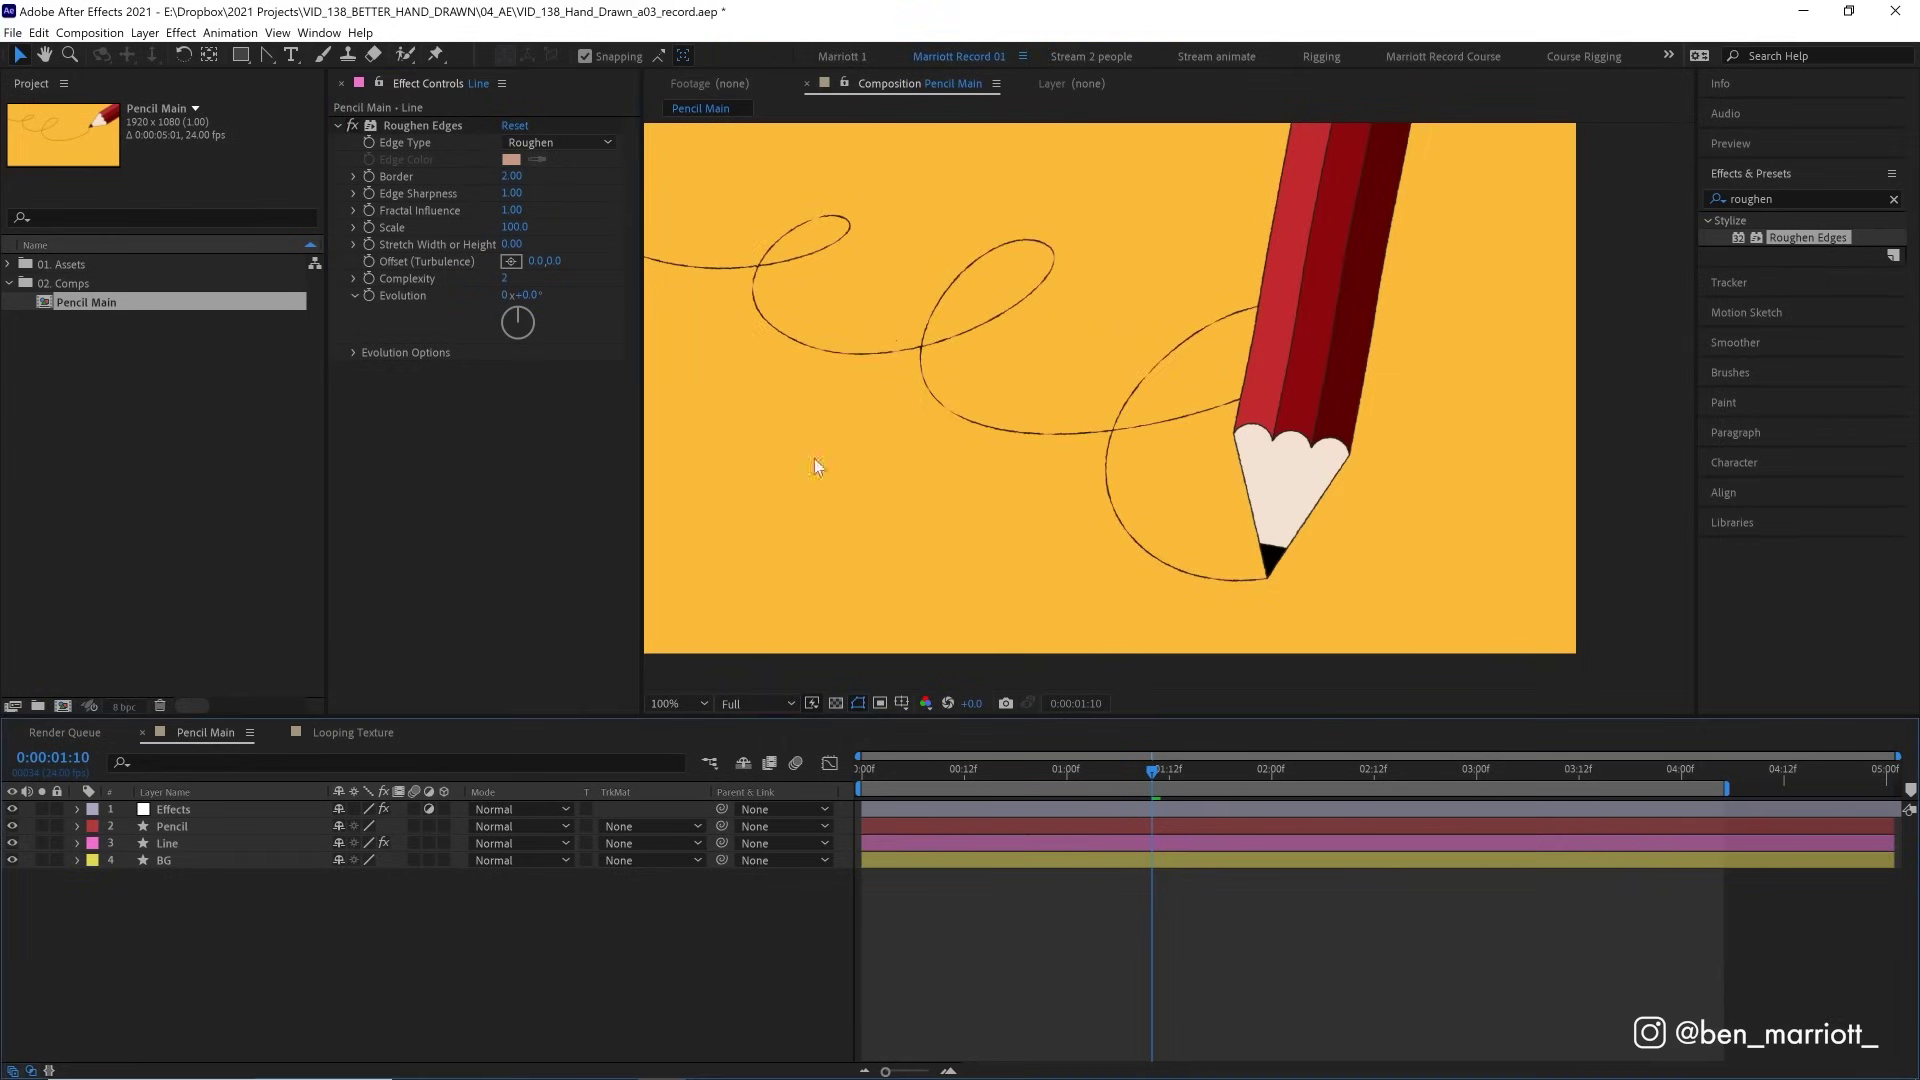
click(200, 843)
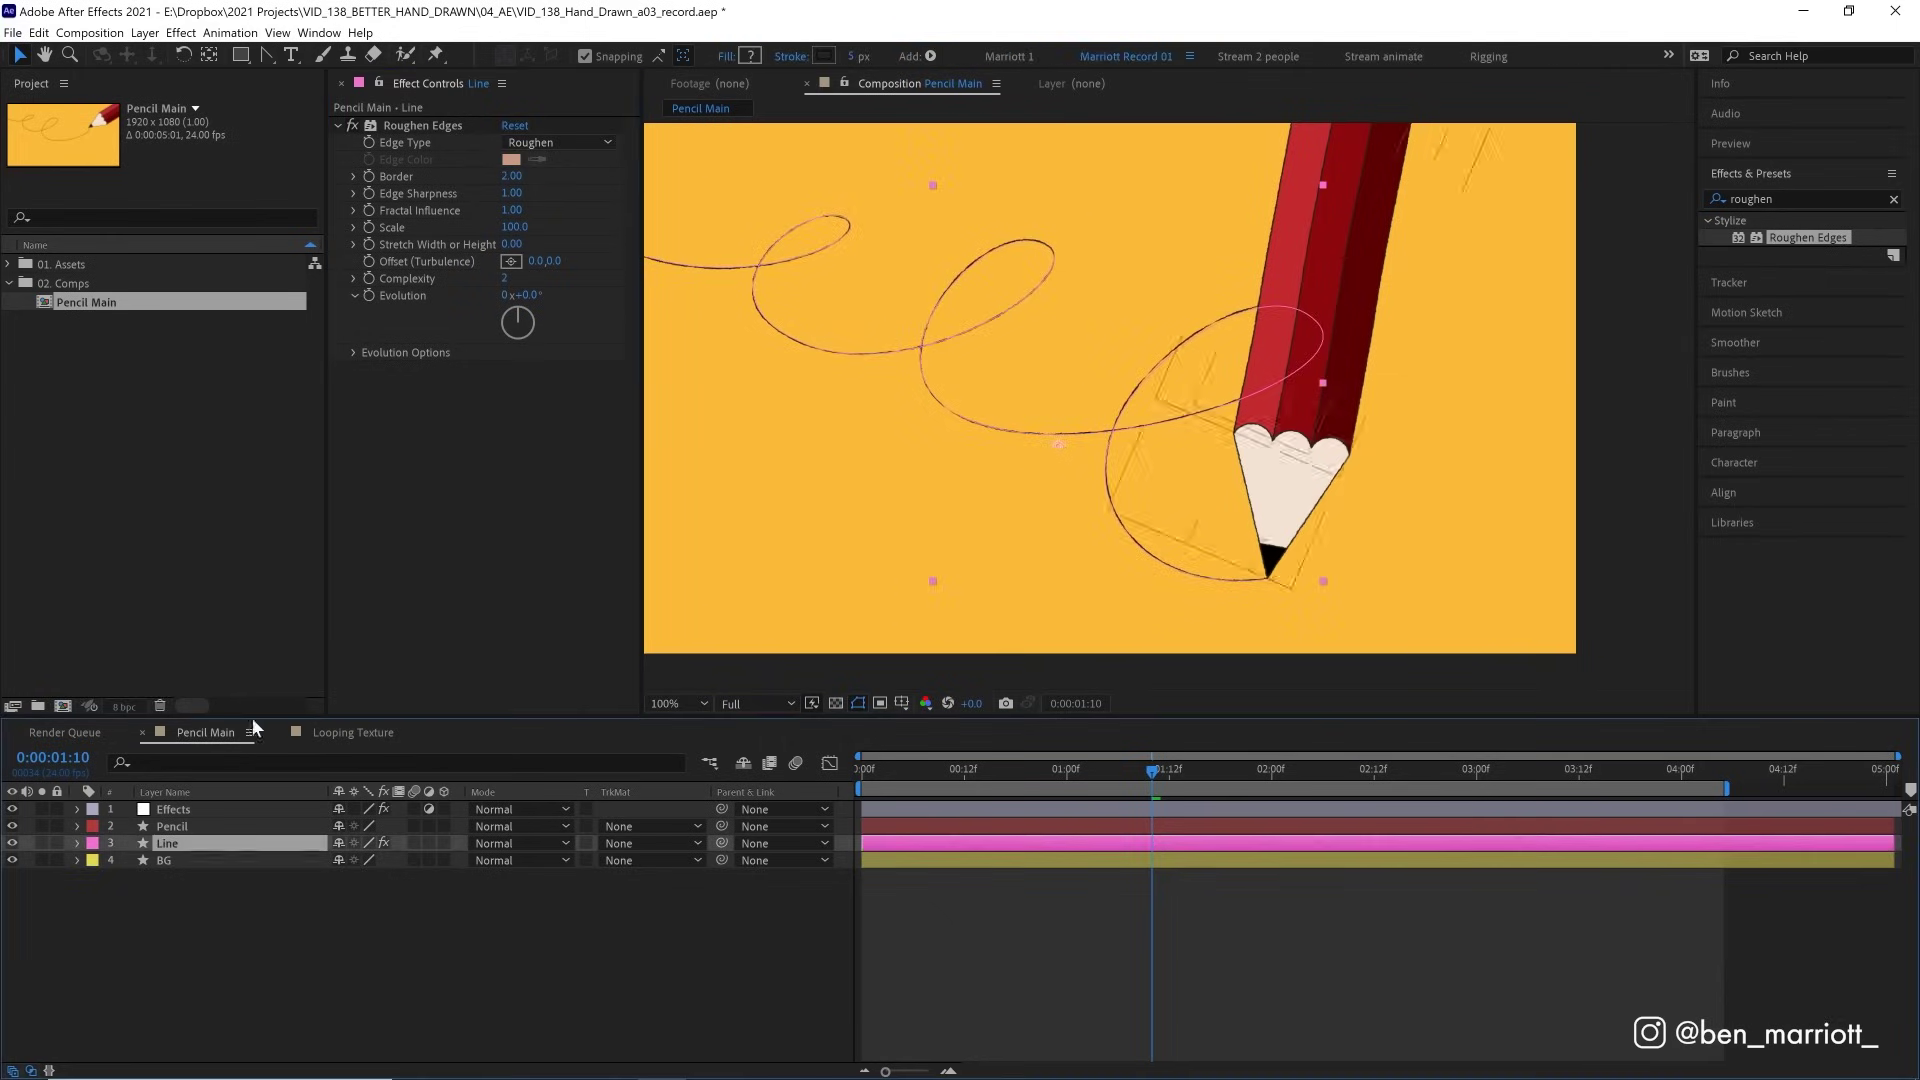
click(512, 195)
text(5)
key(Return)
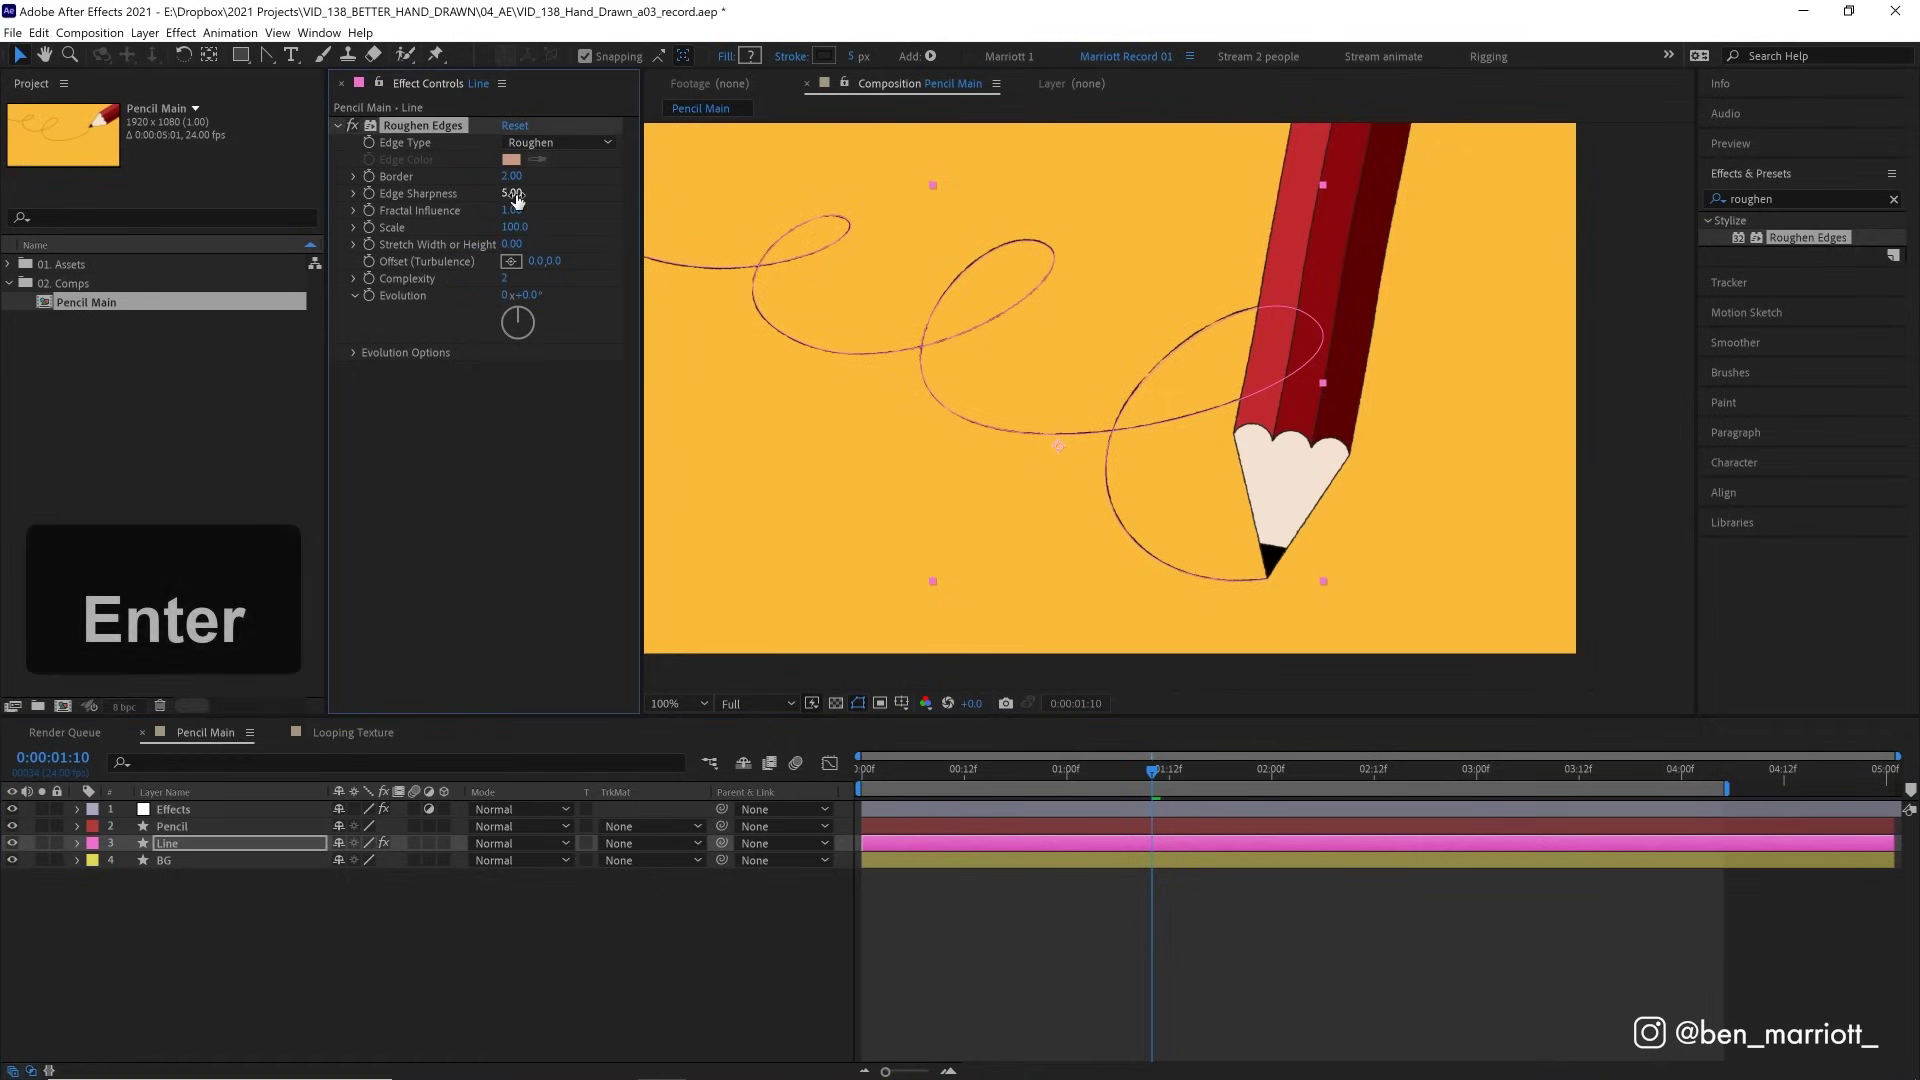
click(1150, 634)
key(space)
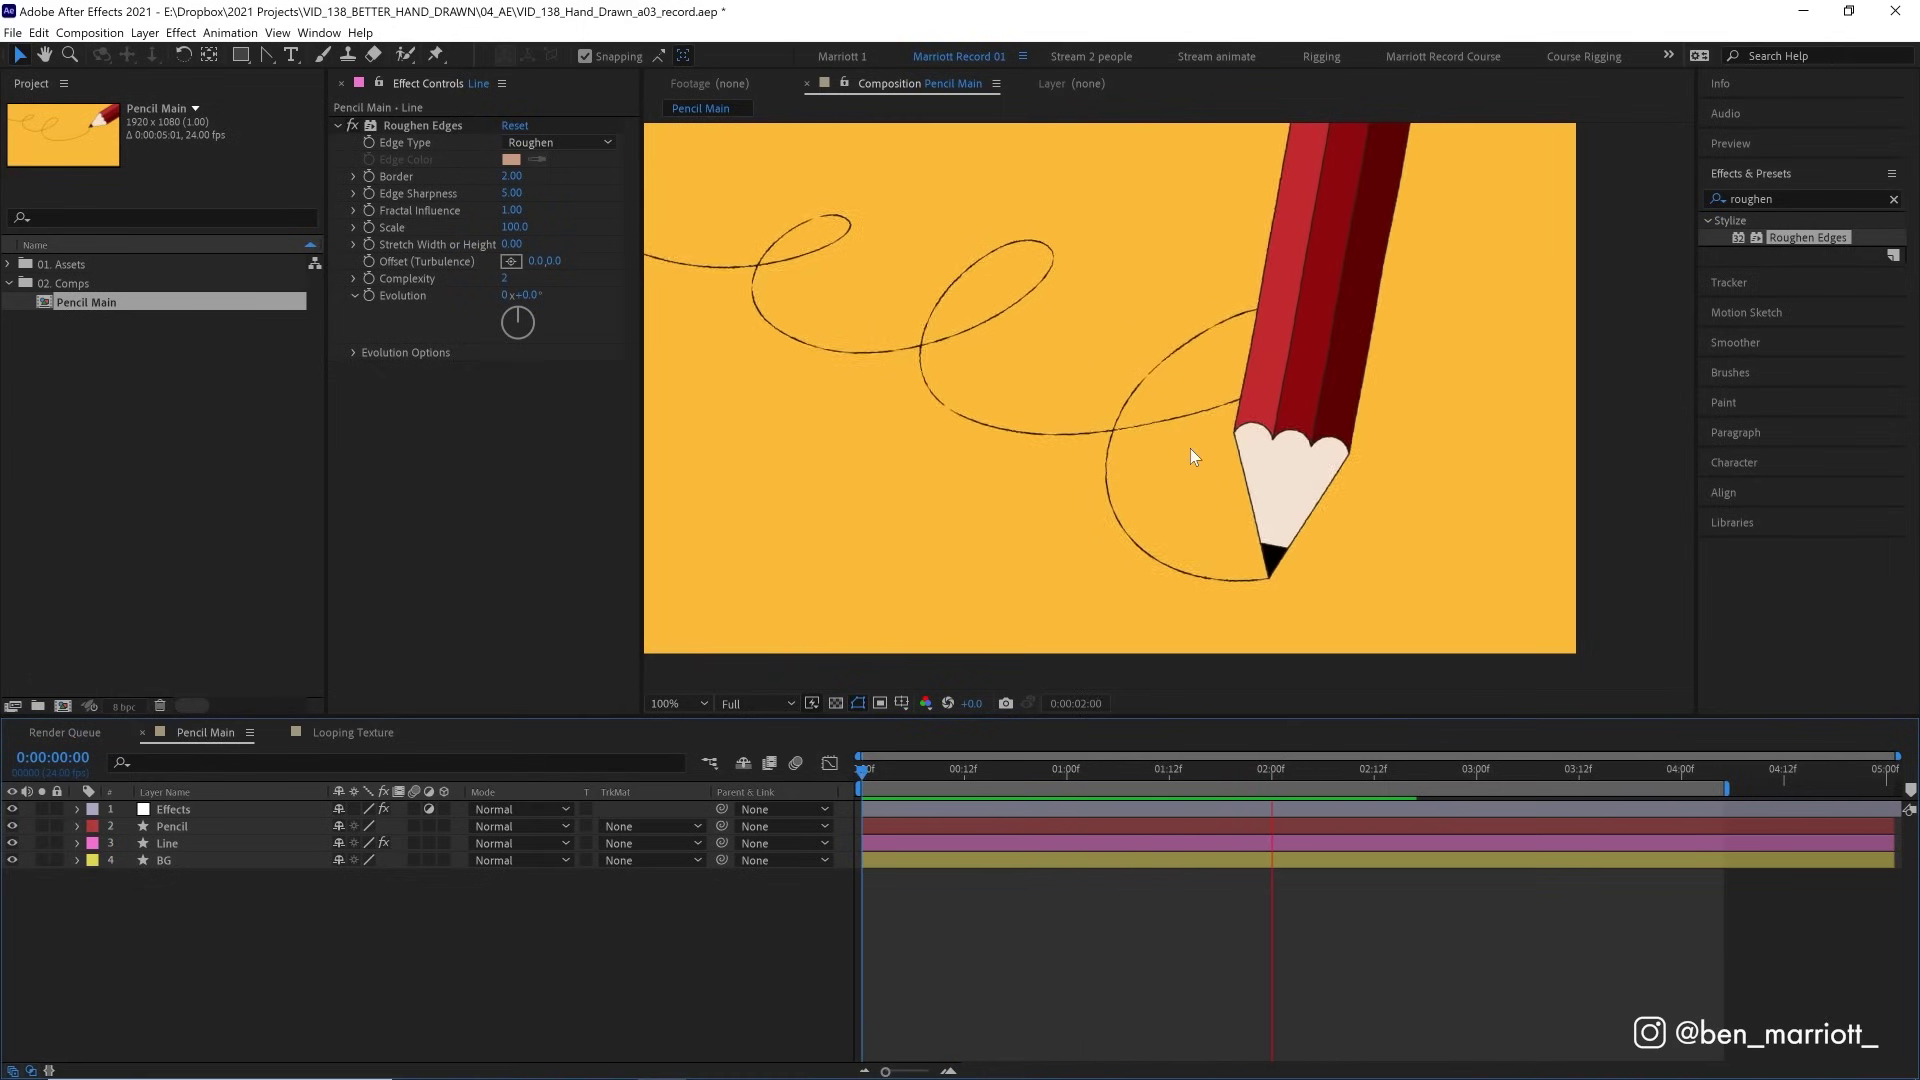
Lower the first Turbulent Displace Amount to 2 and preview the weaker distortion.
key(space)
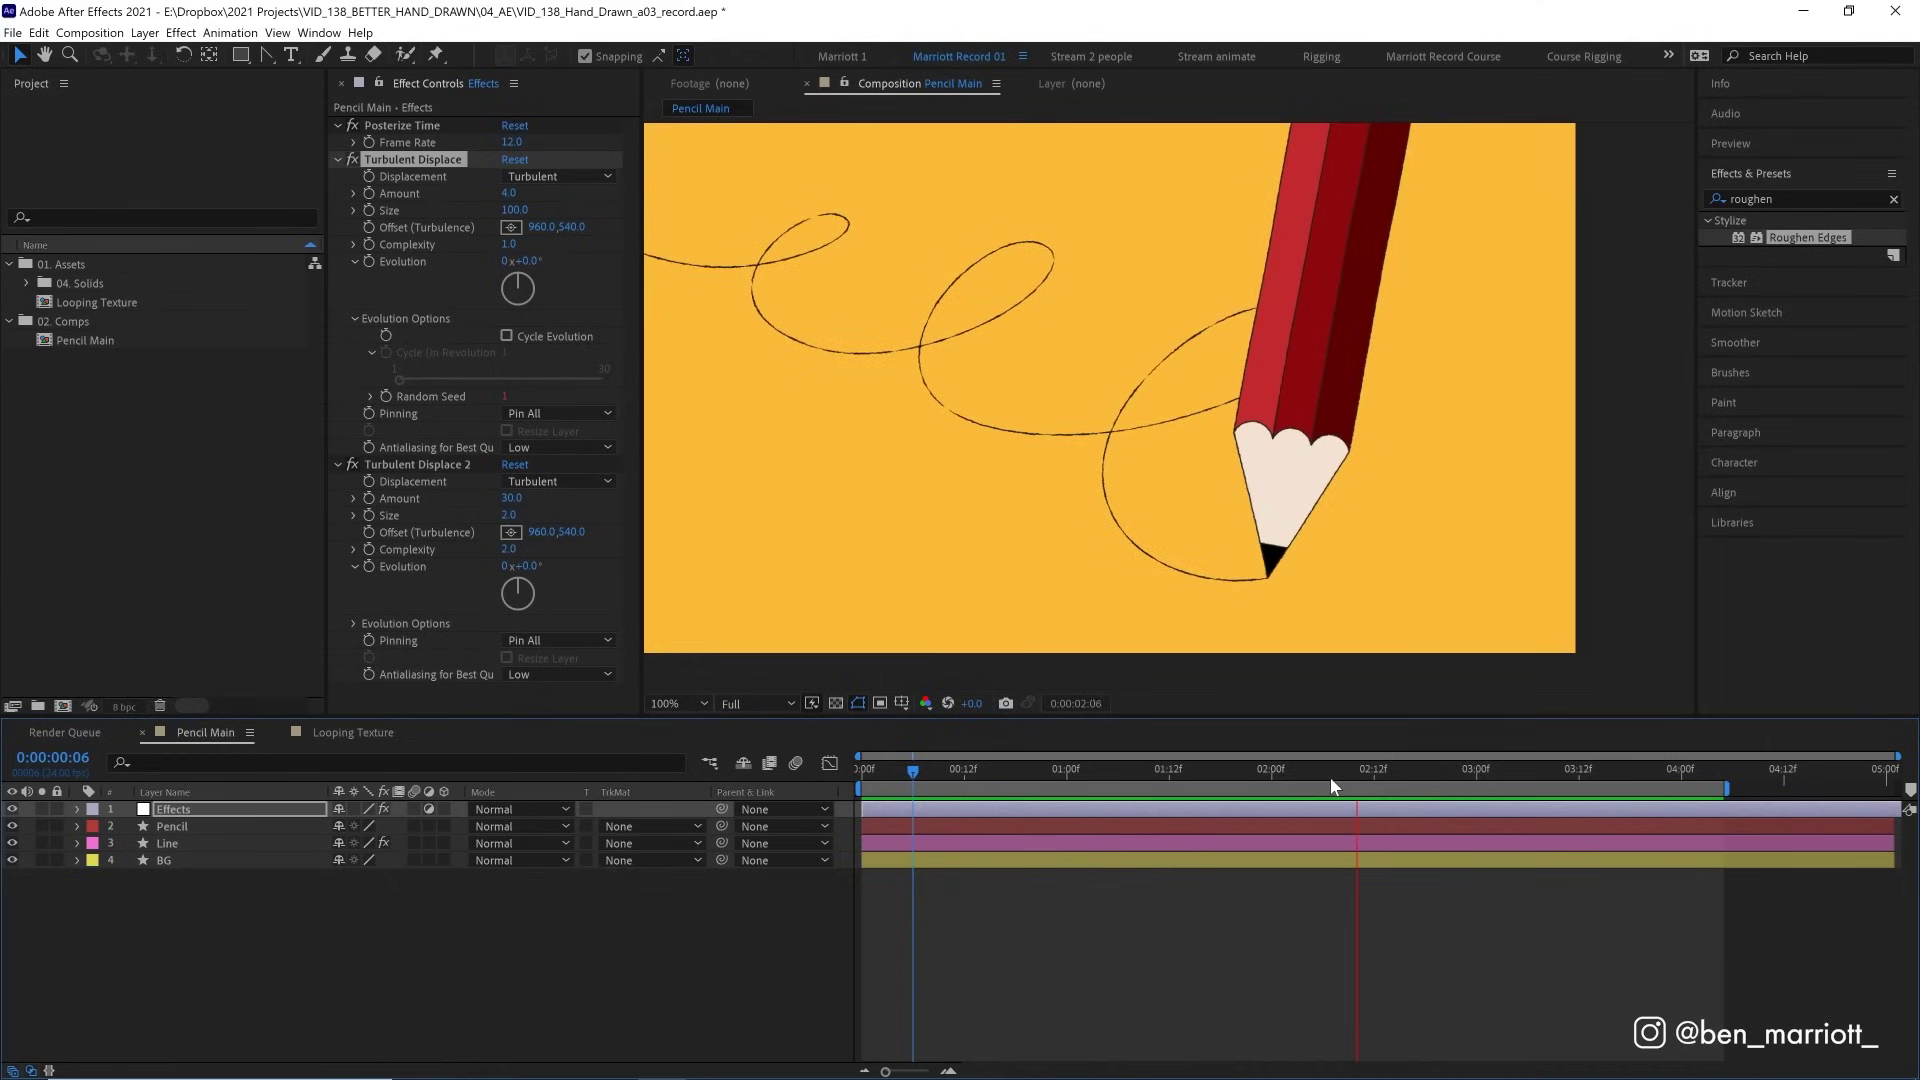
key(space)
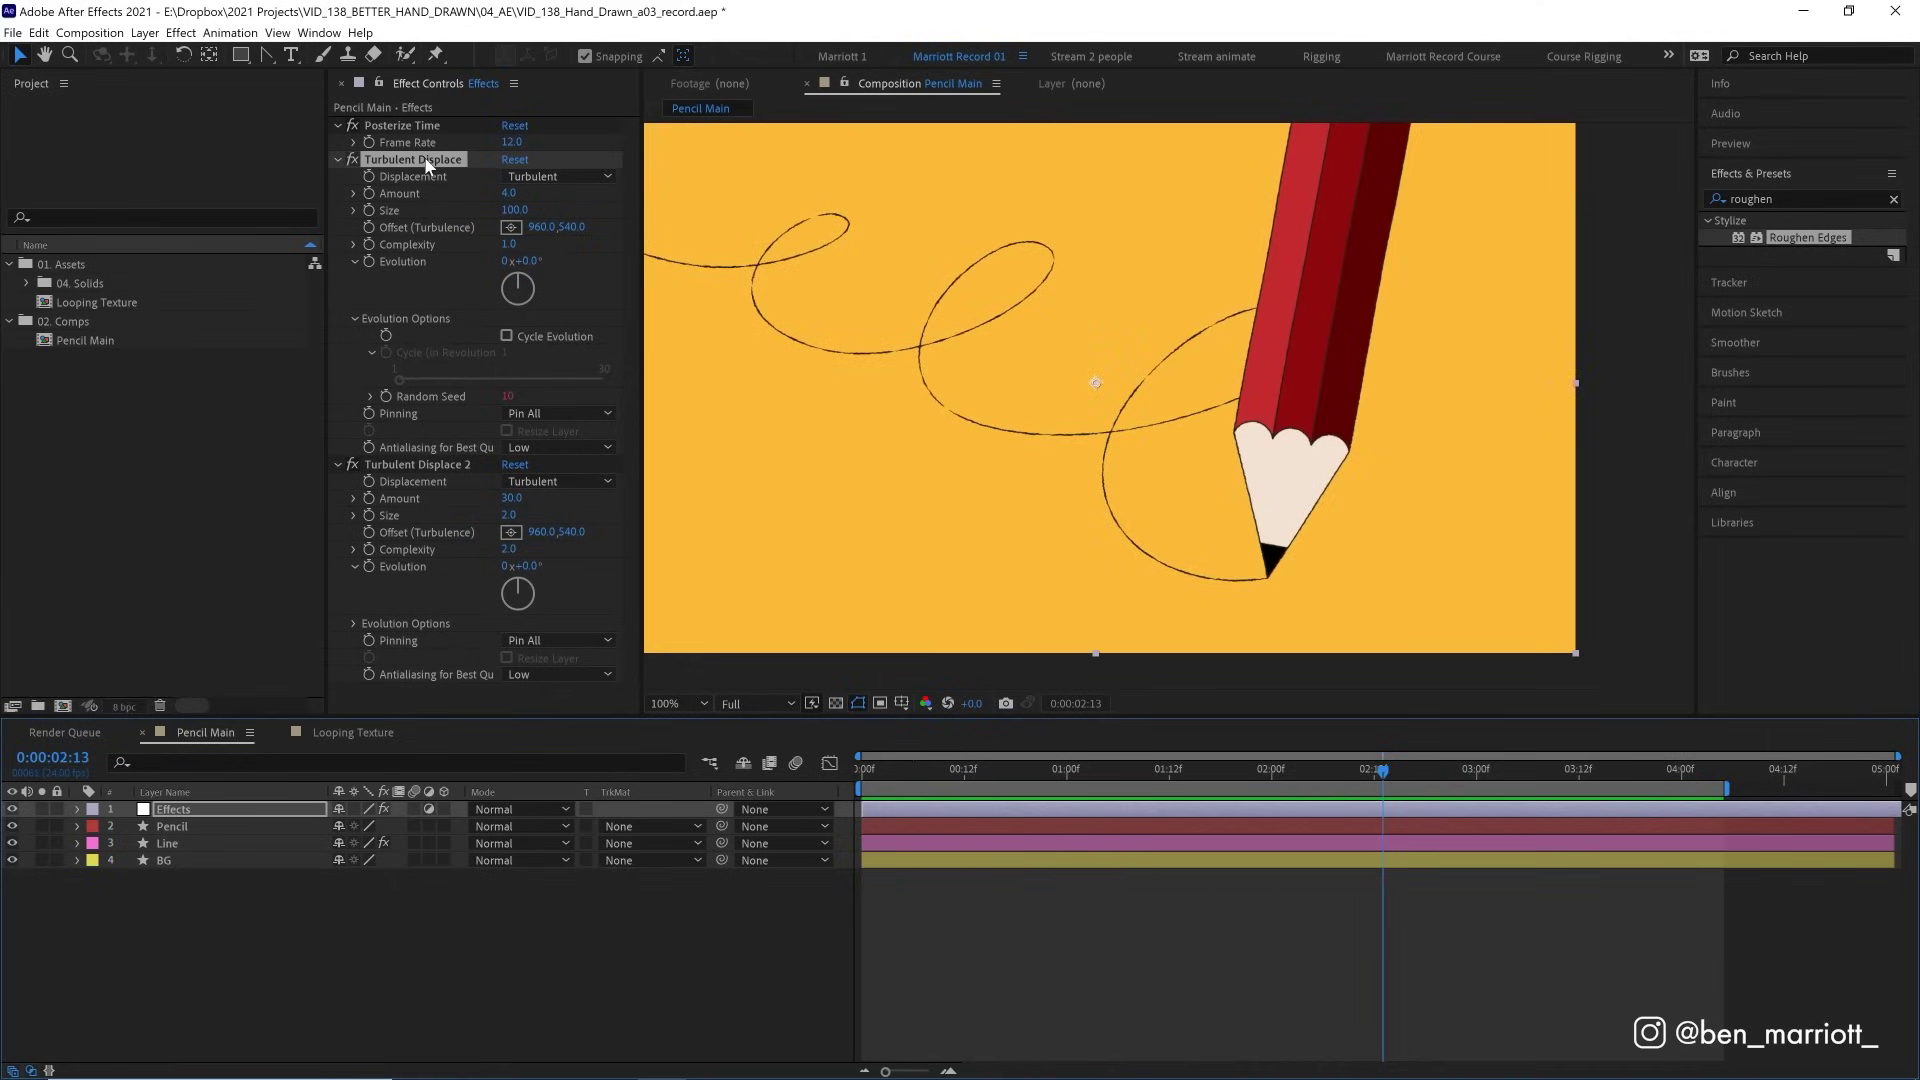
click(510, 192)
text(20)
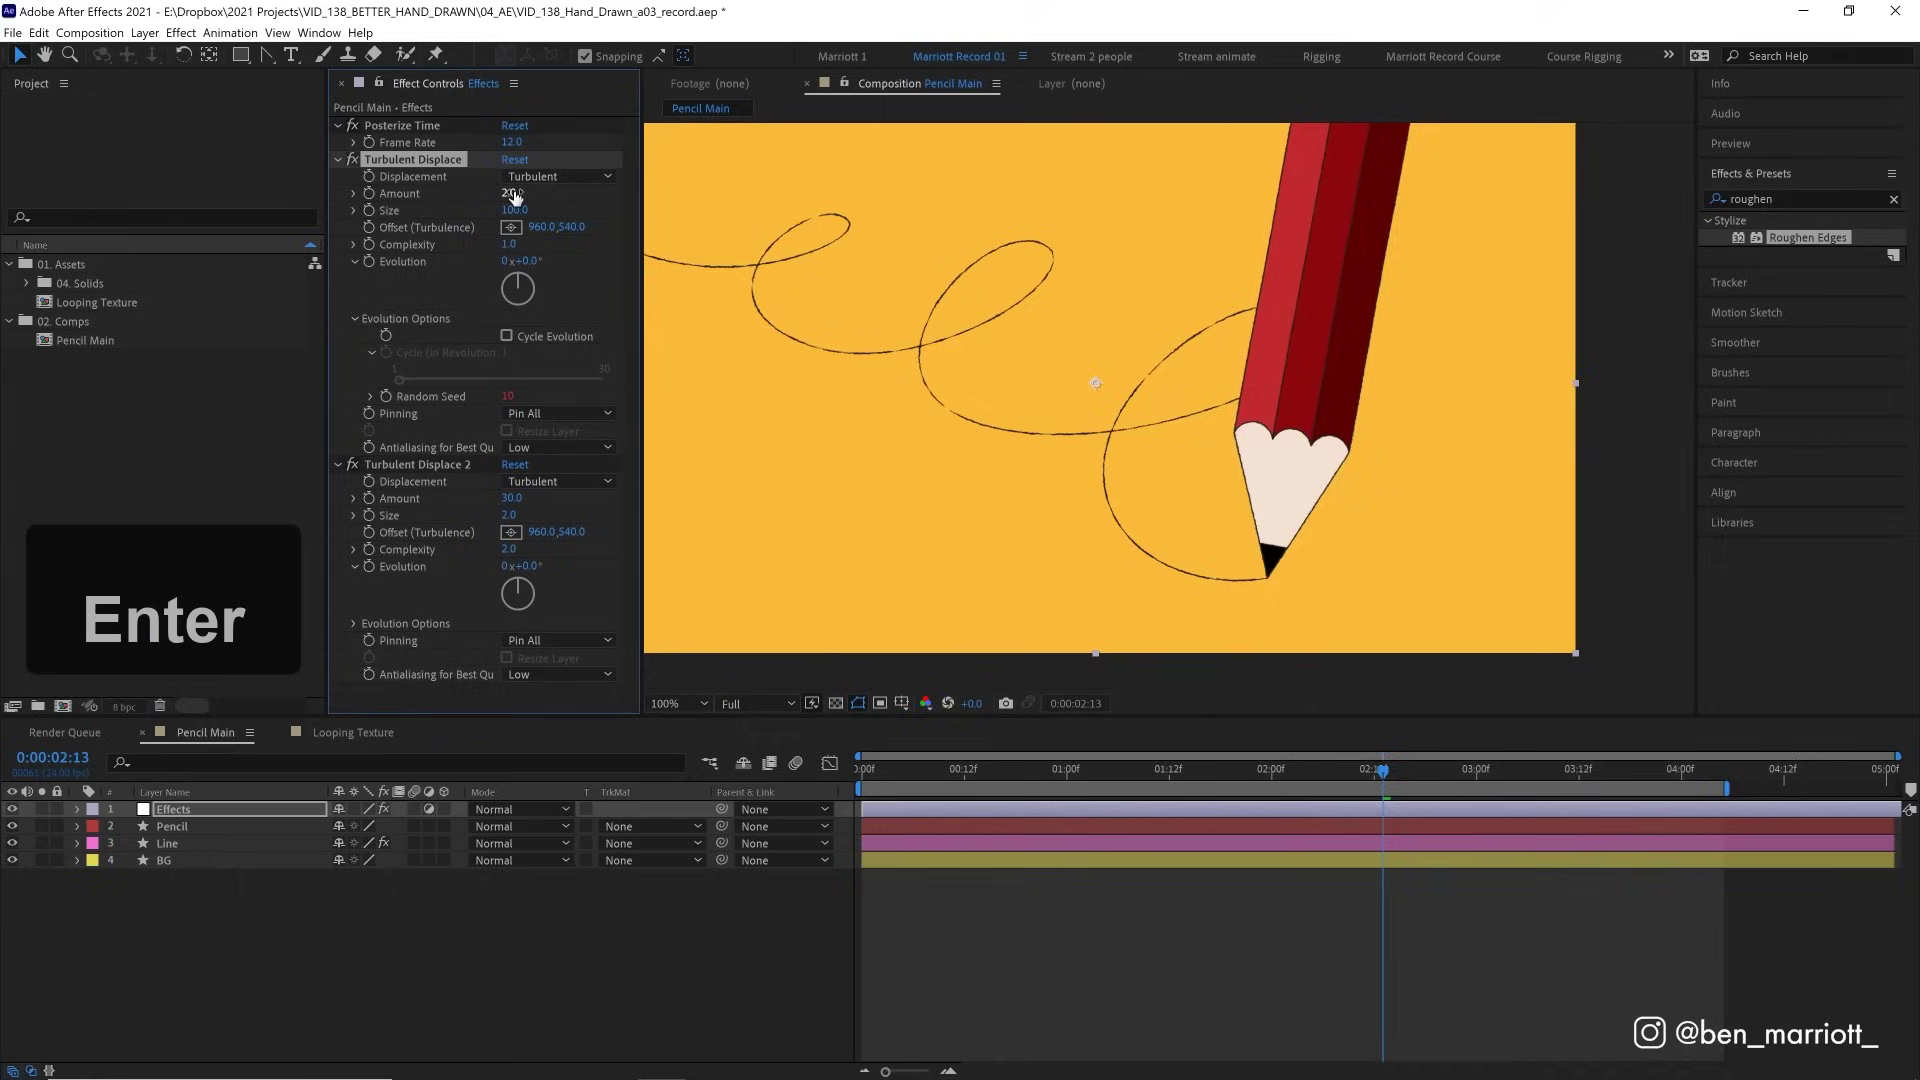
key(space)
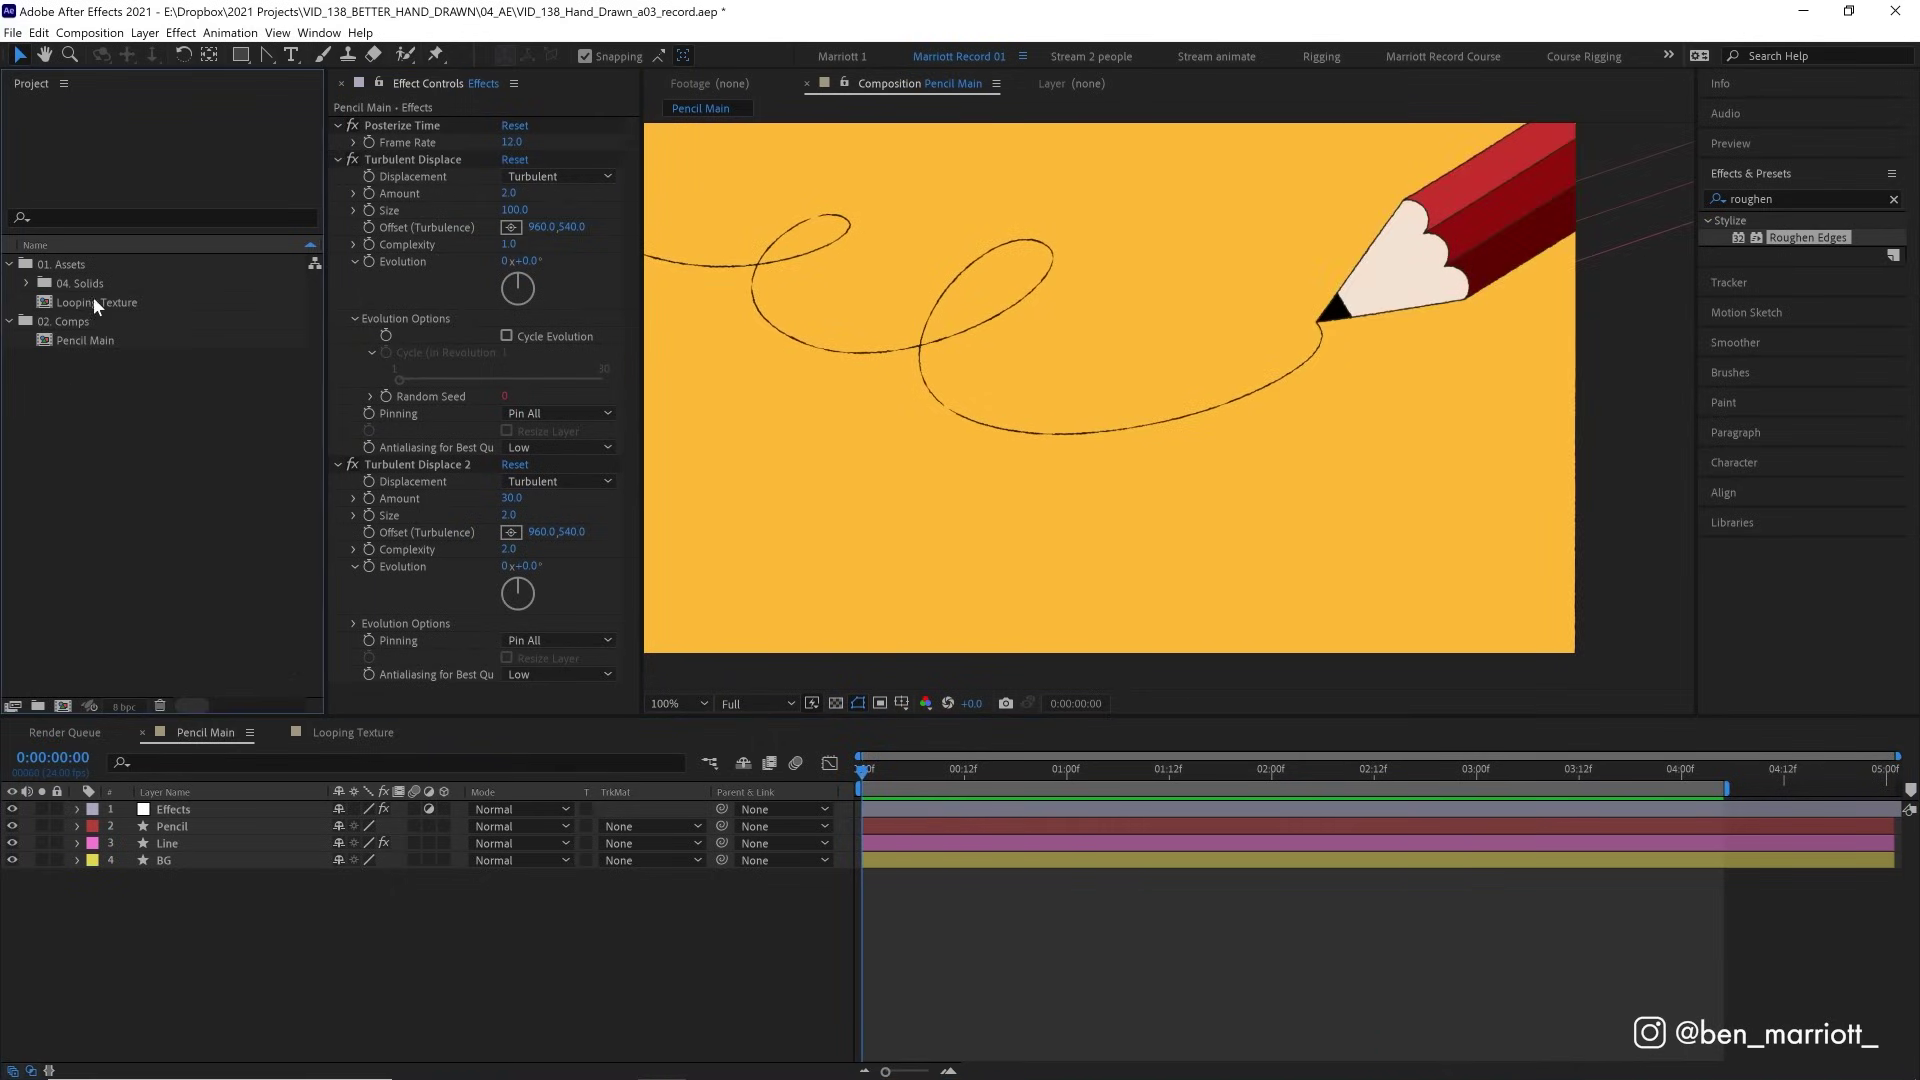
Place the Looping Texture comp at the top of the timeline in Screen mode and preview.
drag(96, 297, 245, 812)
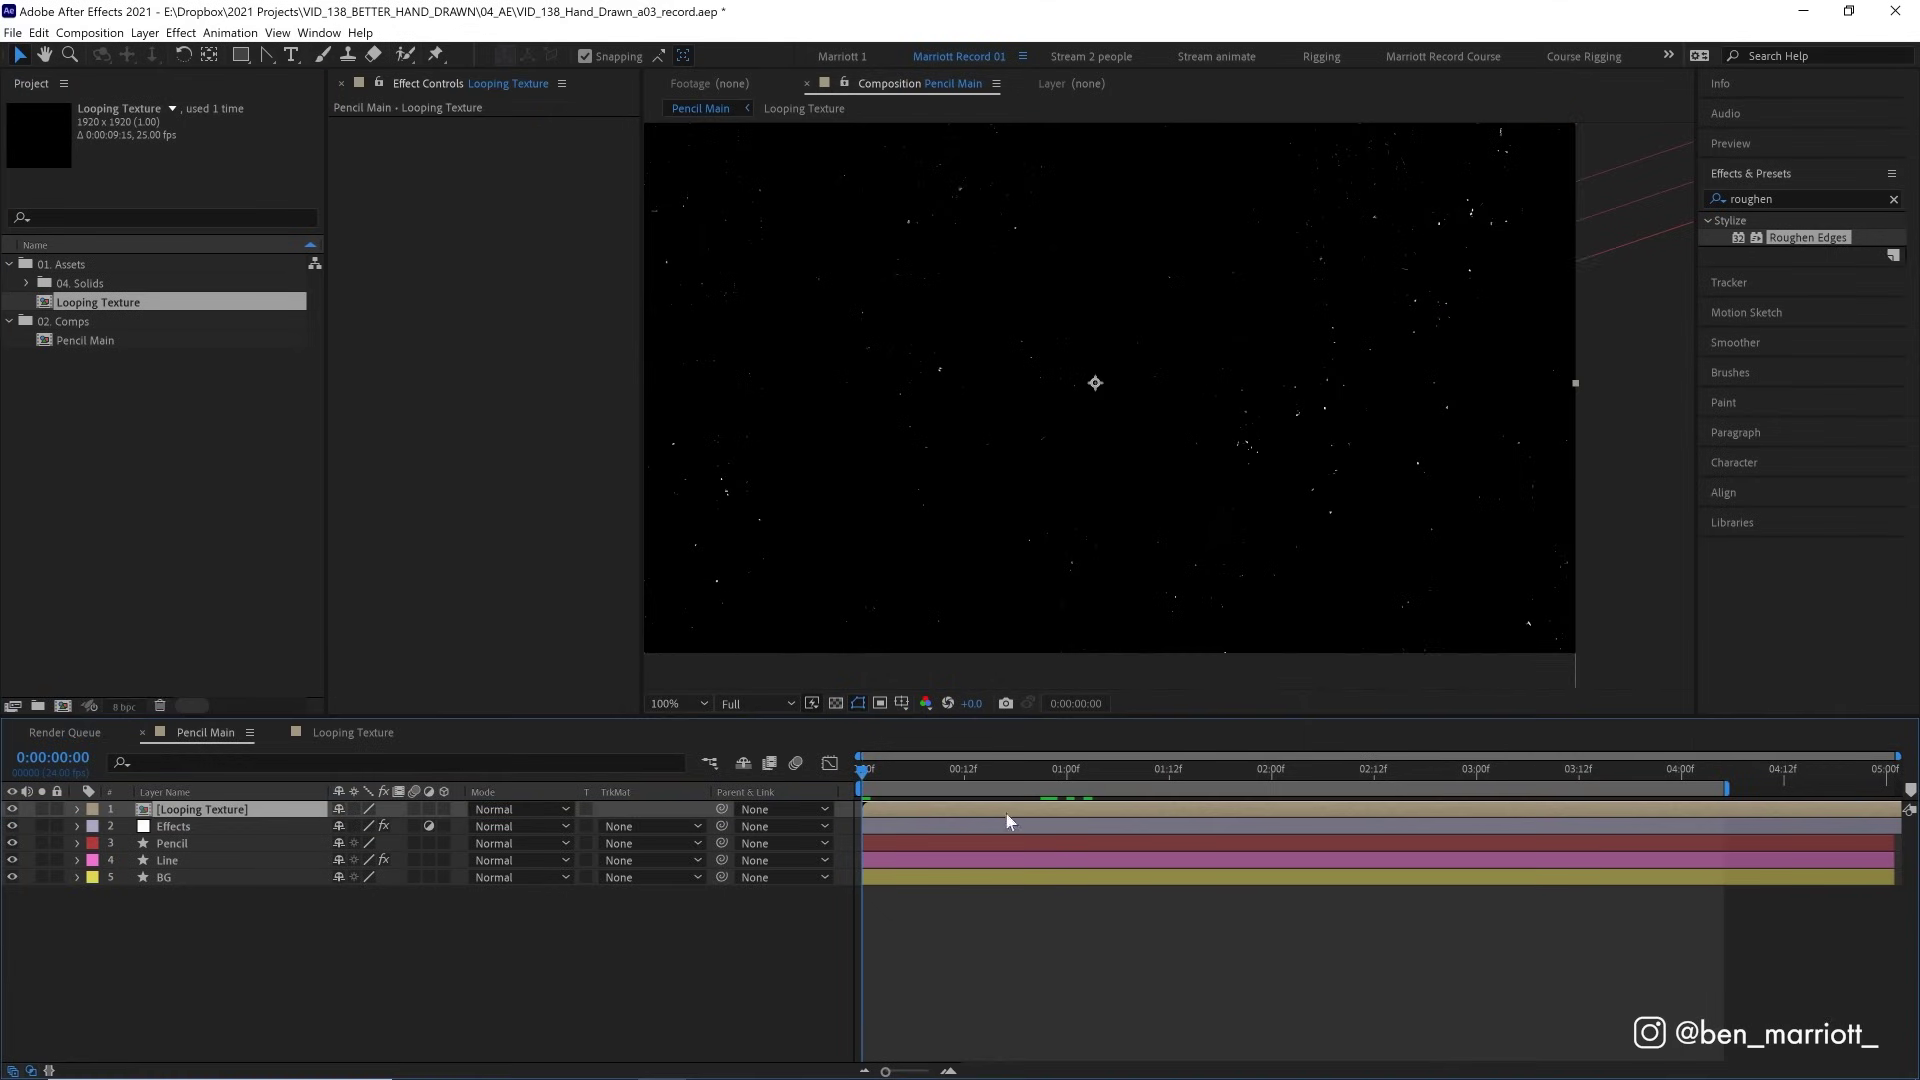
click(497, 811)
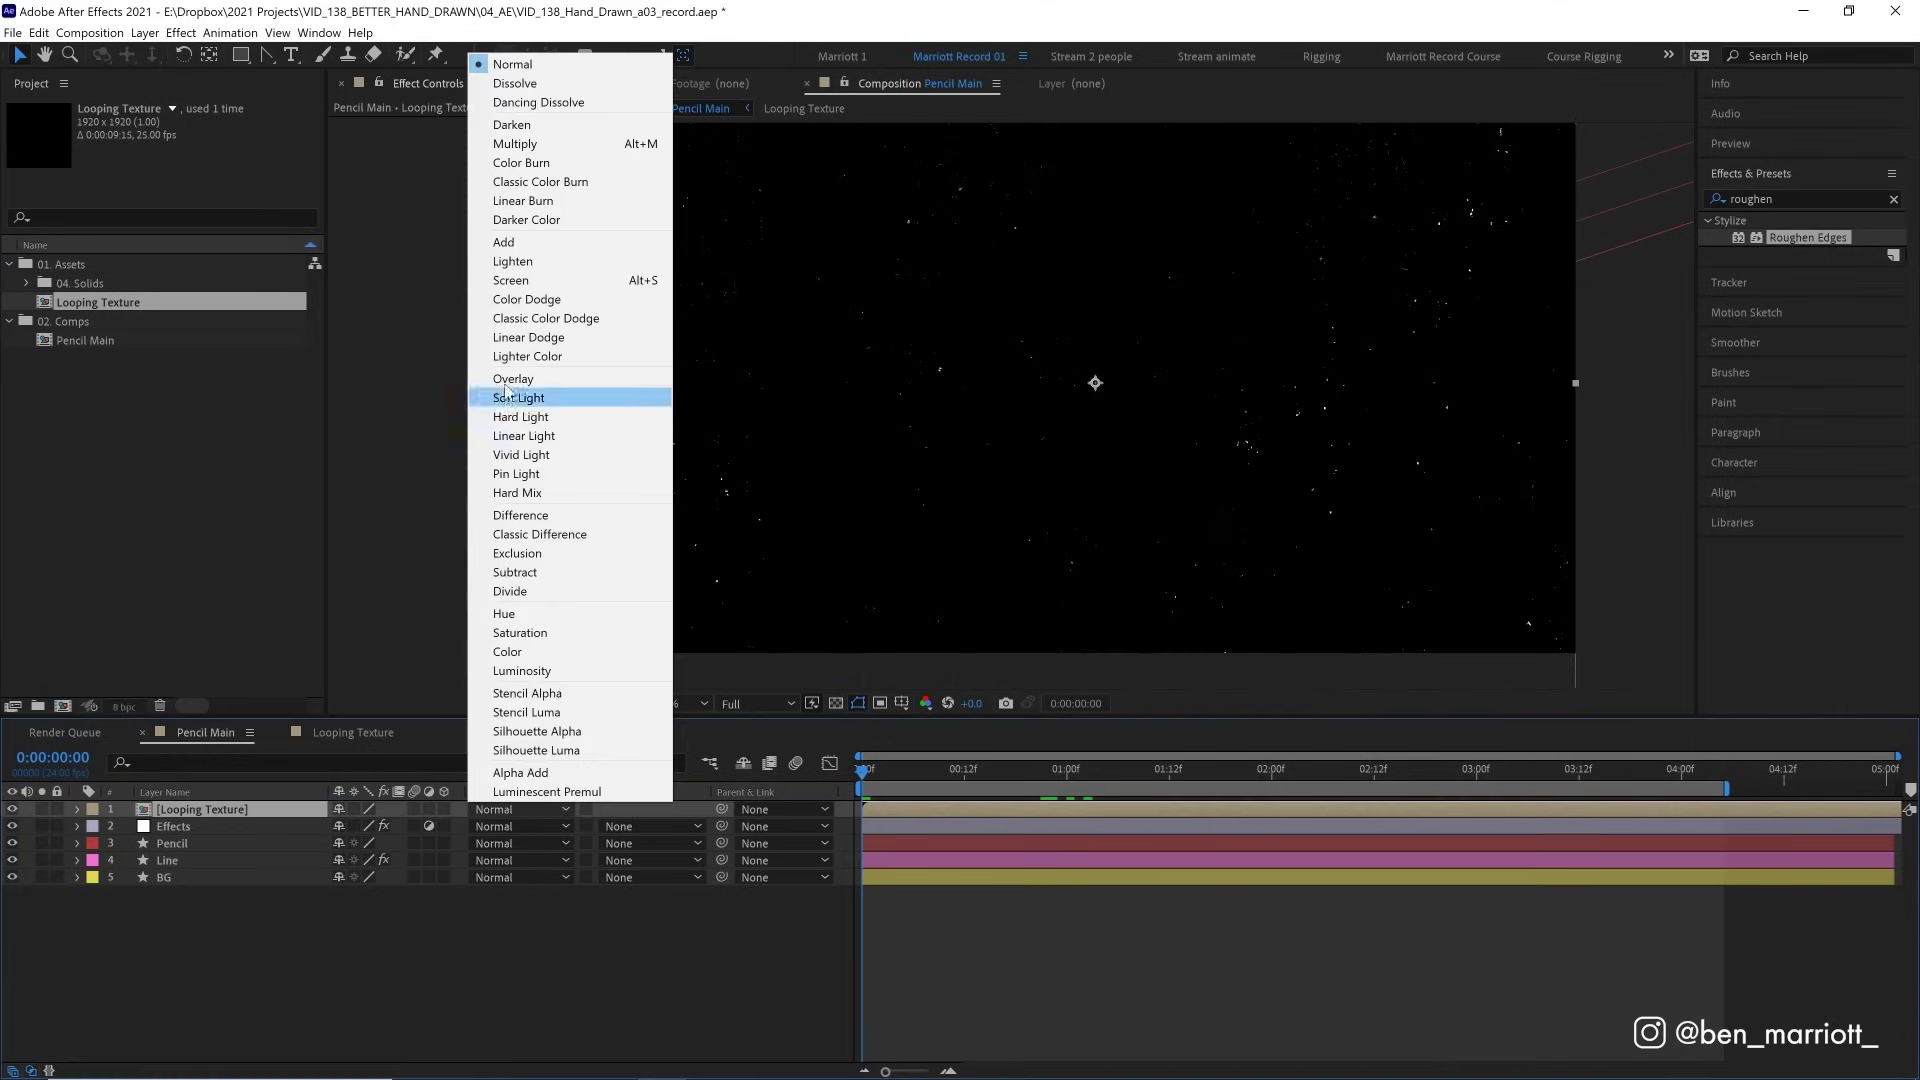
click(511, 280)
key(space)
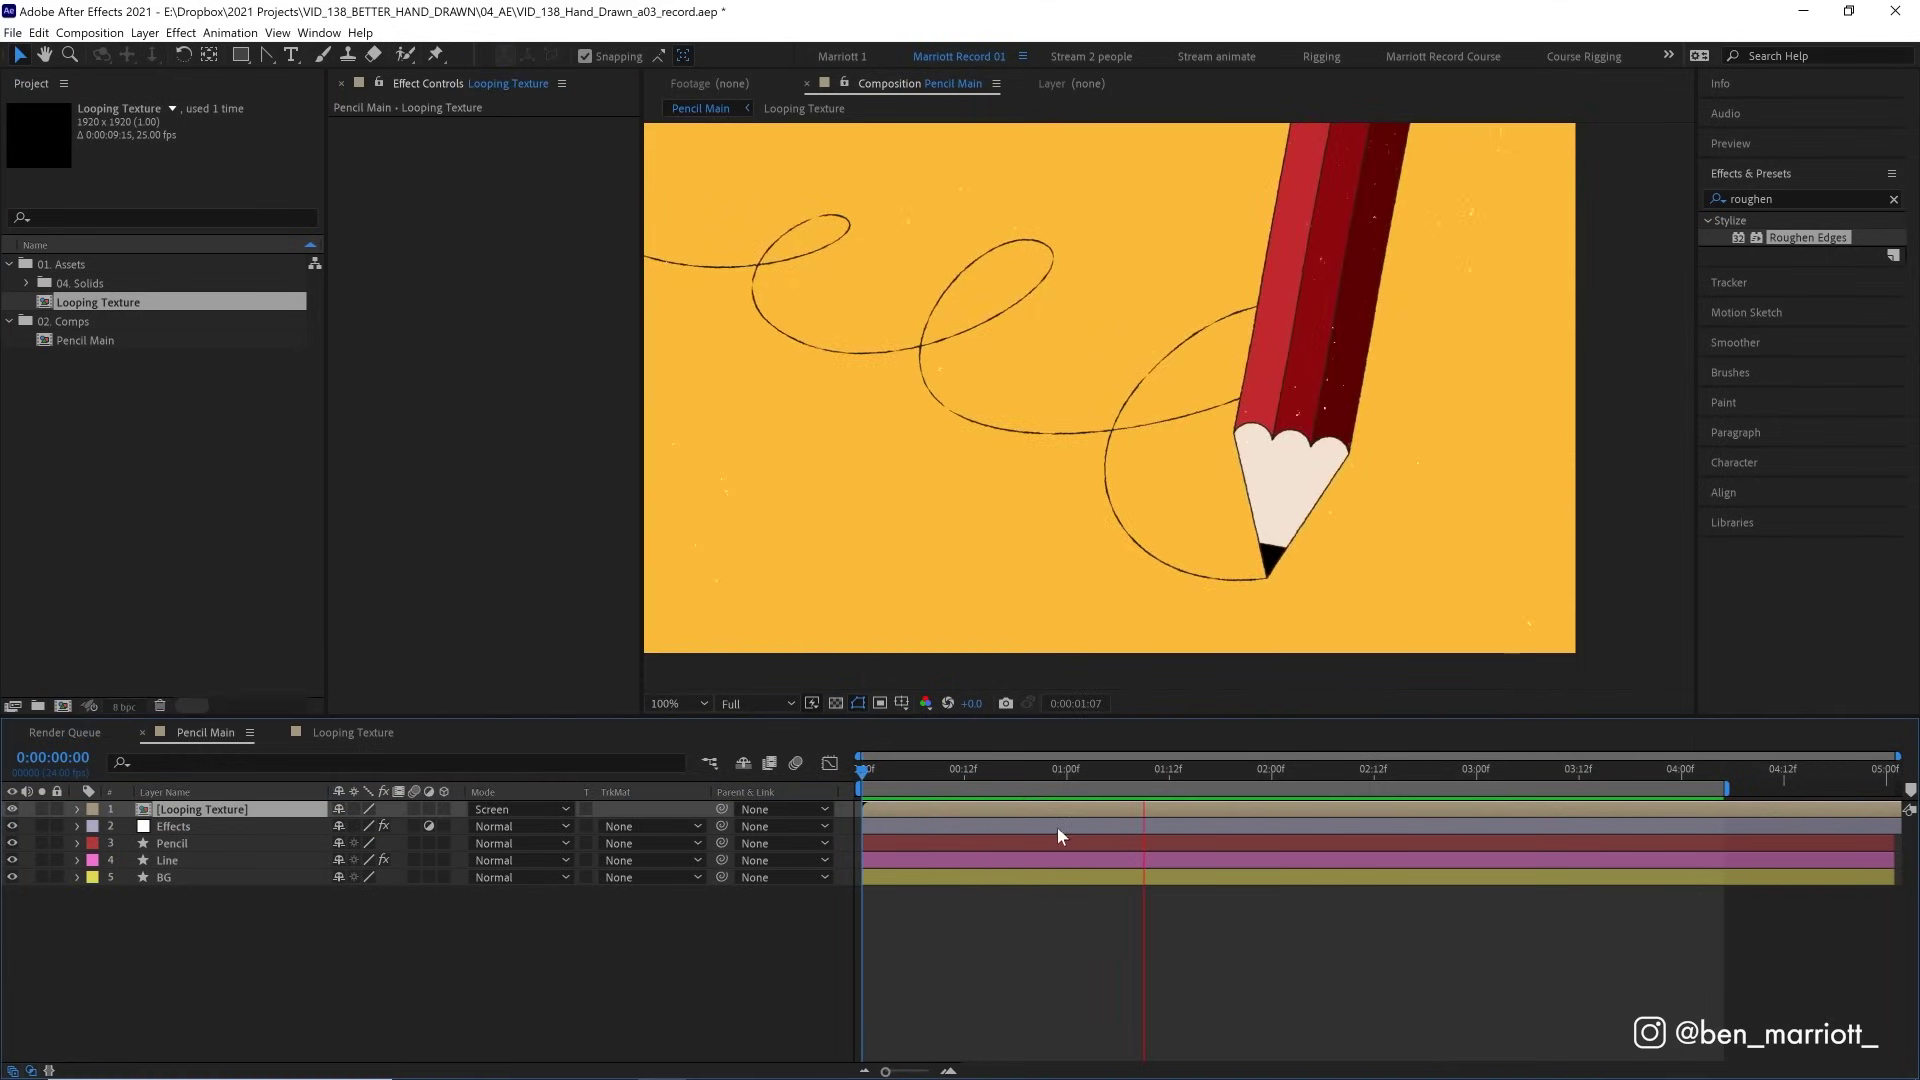